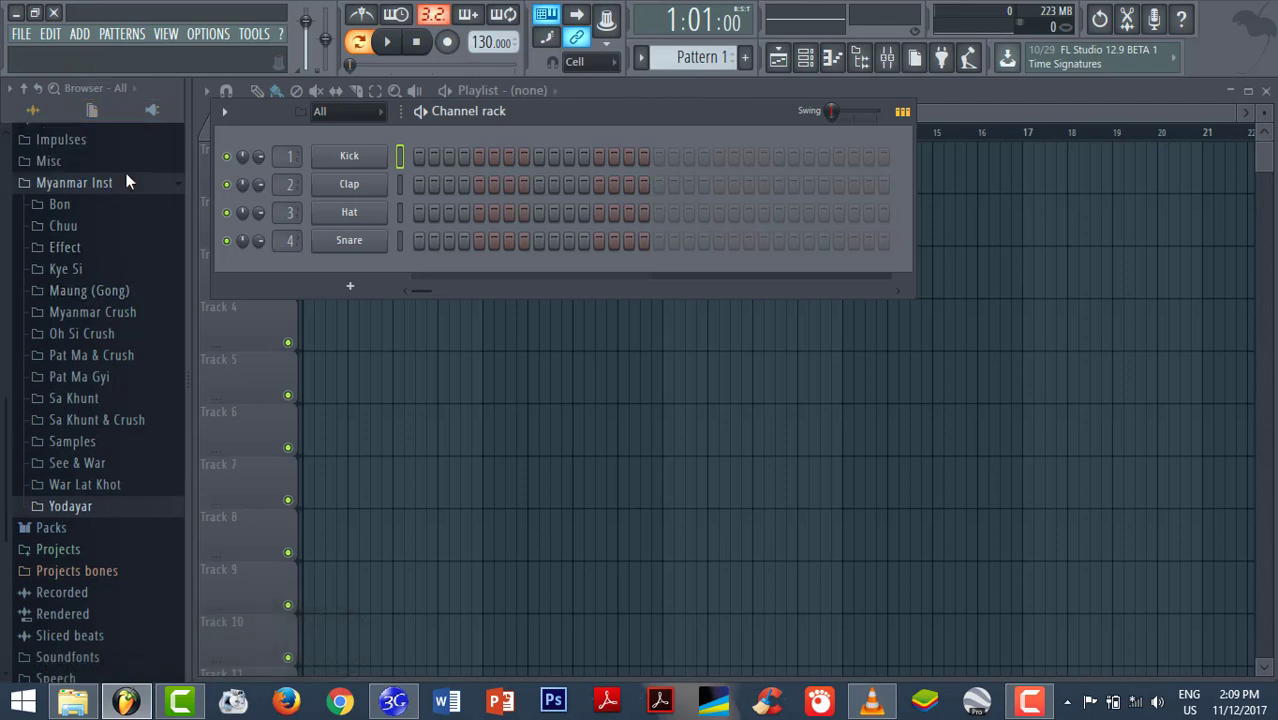
# - Collapse the Myanmar Inst folder and look through the playlist, channel rack, piano roll and mixer, finishing on the channel rack alone
pyautogui.click(150, 256)
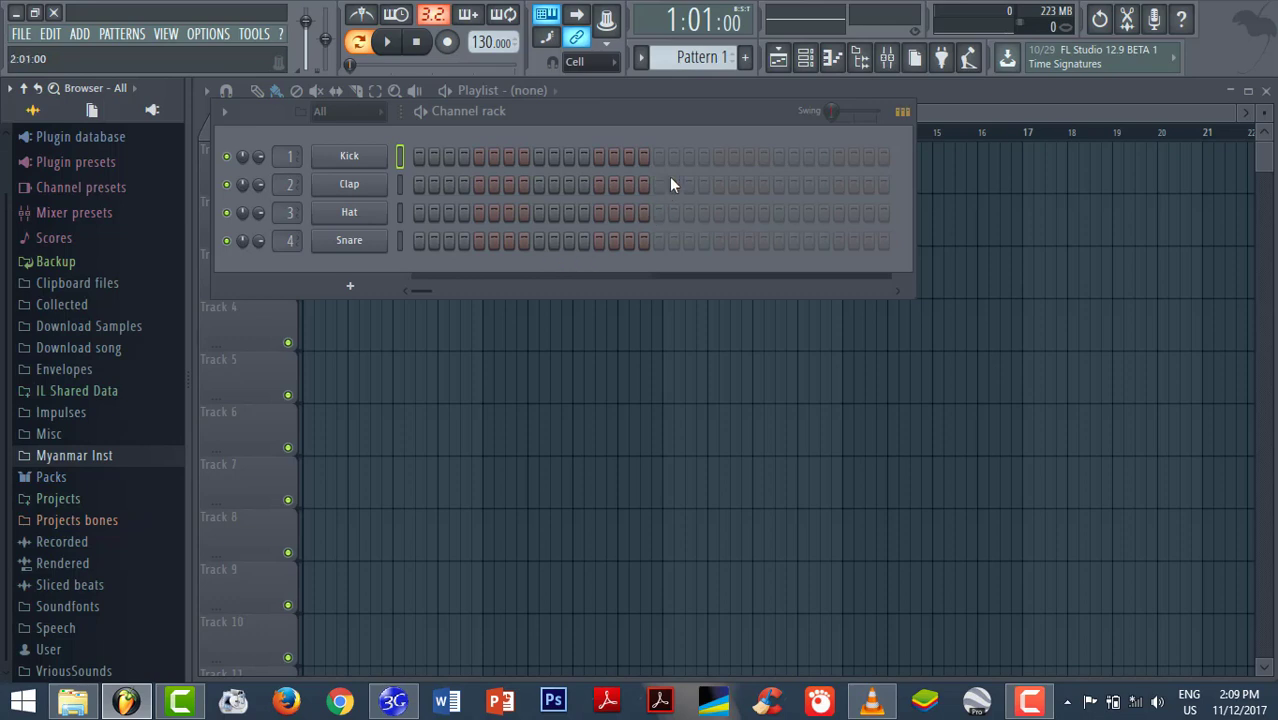
pyautogui.click(806, 58)
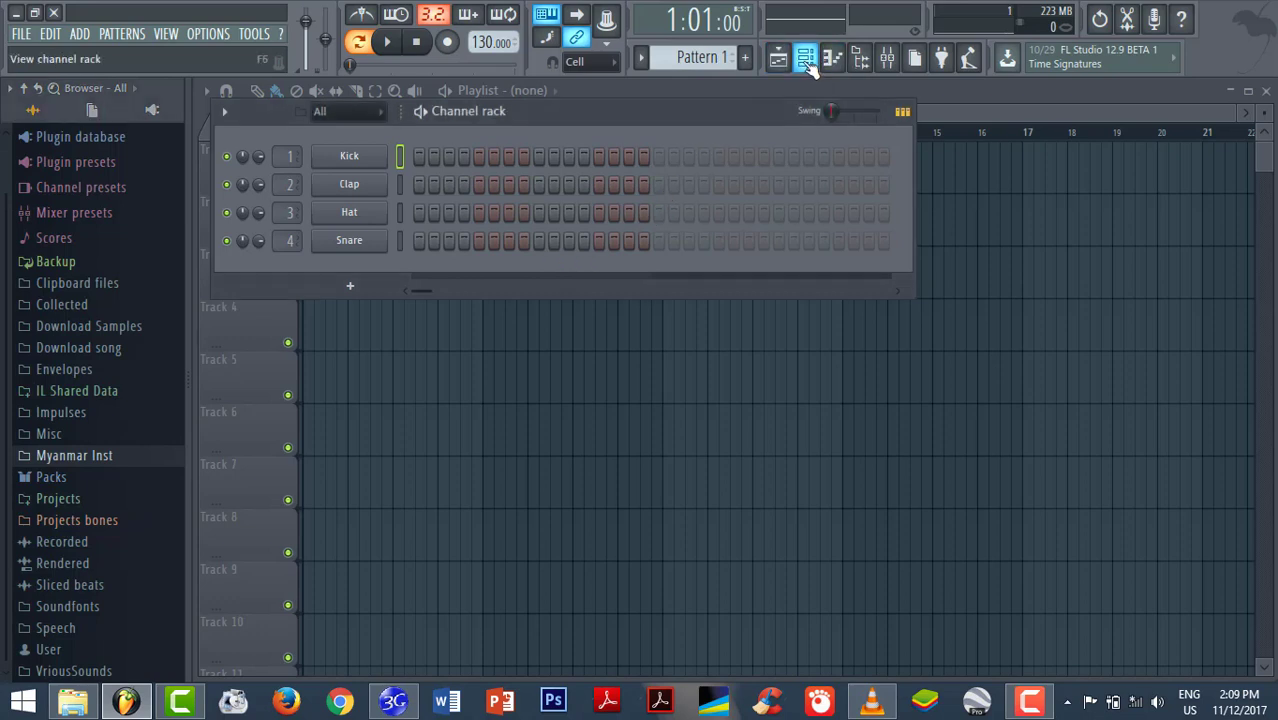
pyautogui.click(778, 58)
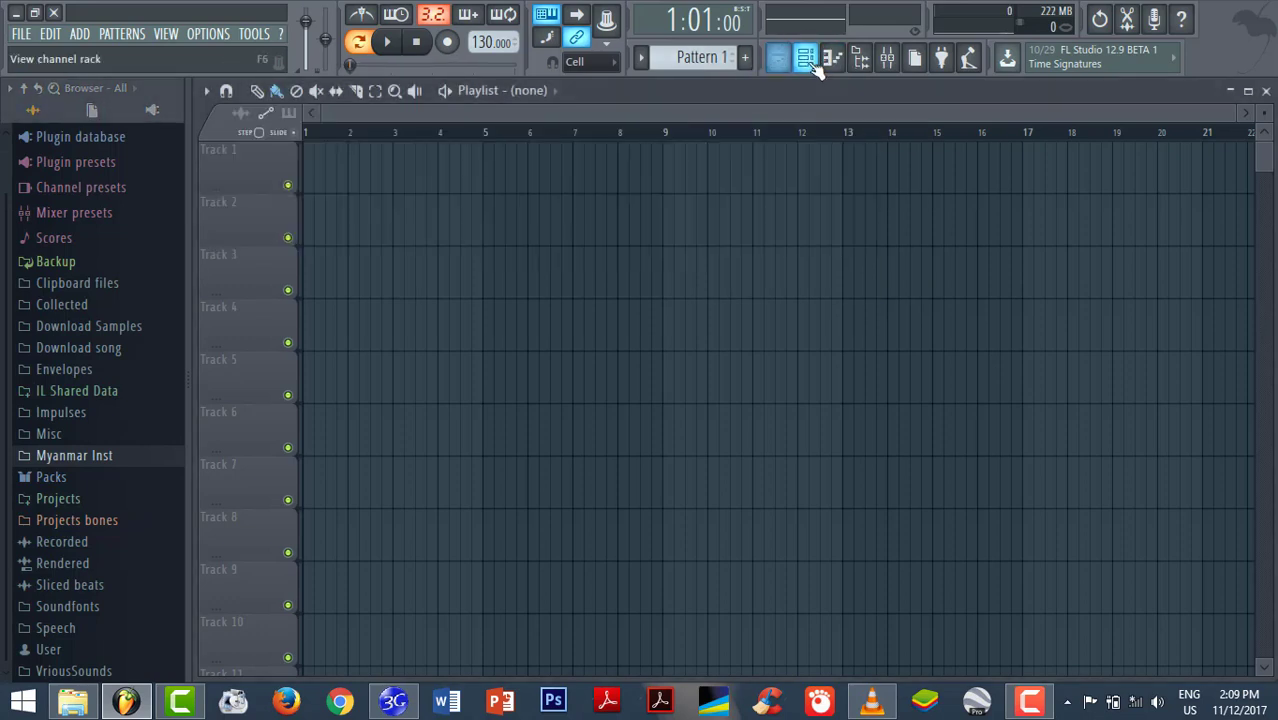
pyautogui.click(806, 58)
pyautogui.click(806, 58)
pyautogui.click(778, 58)
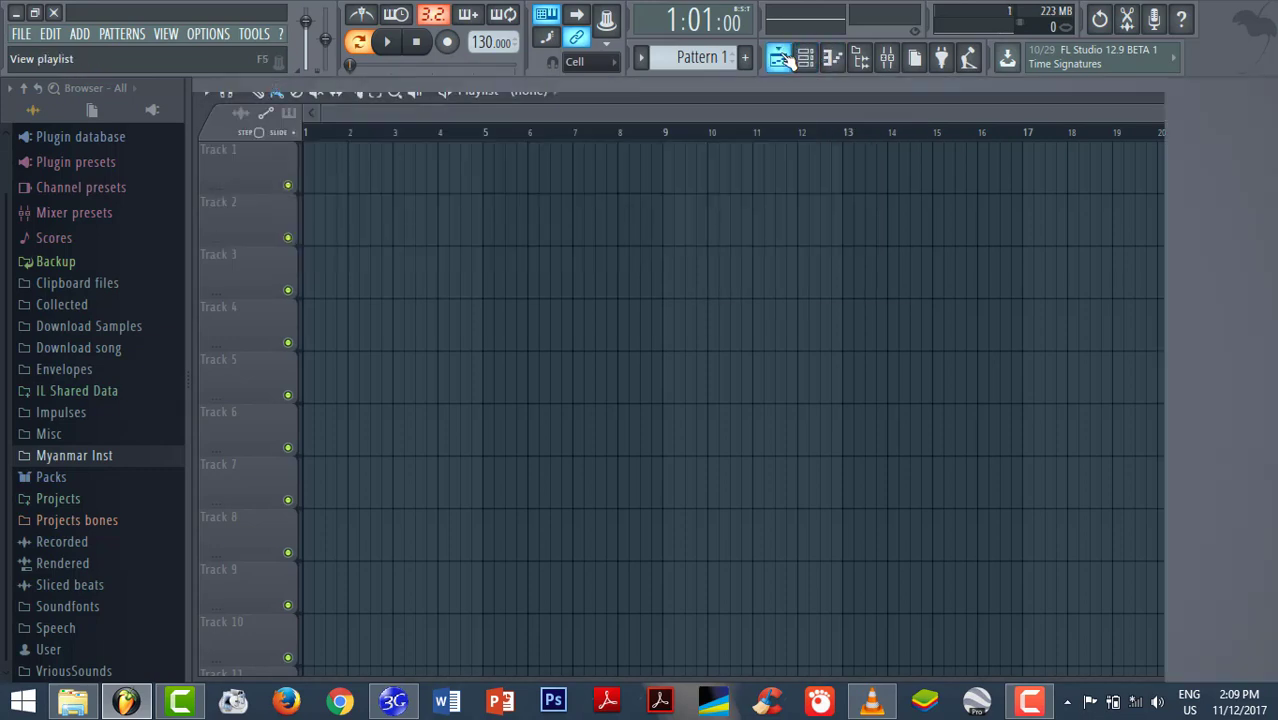
pyautogui.click(840, 60)
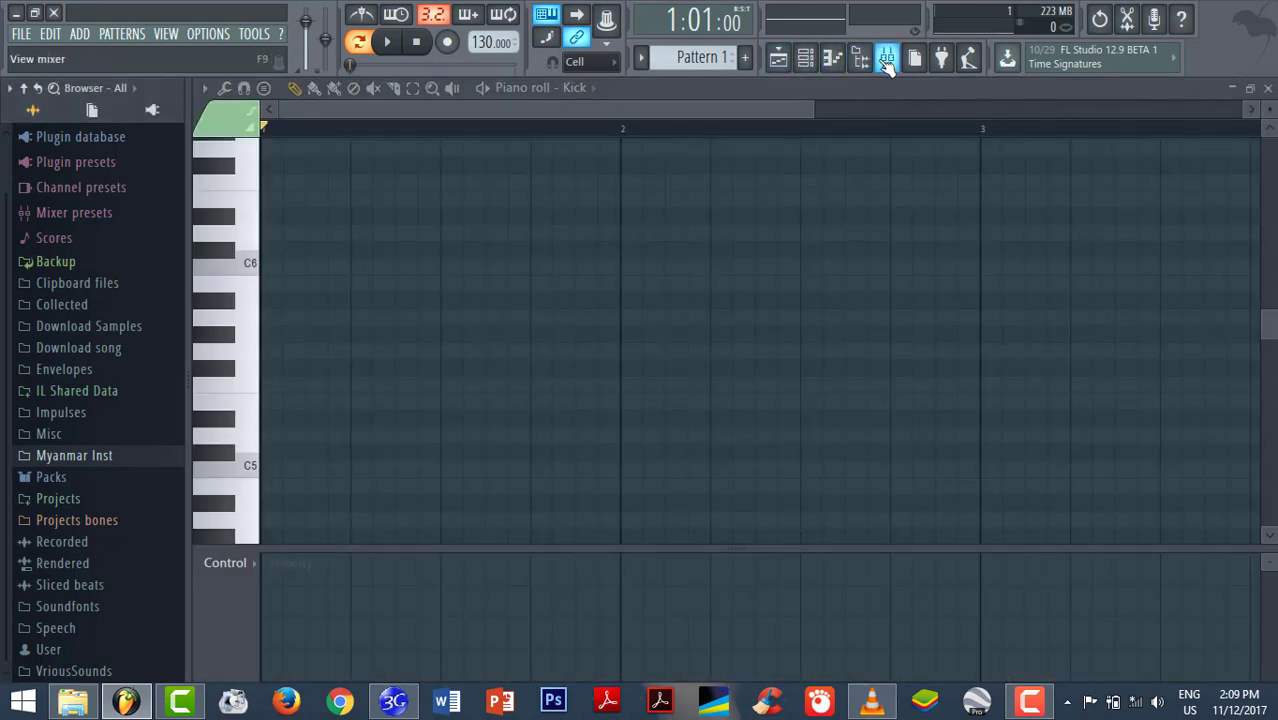
pyautogui.click(886, 60)
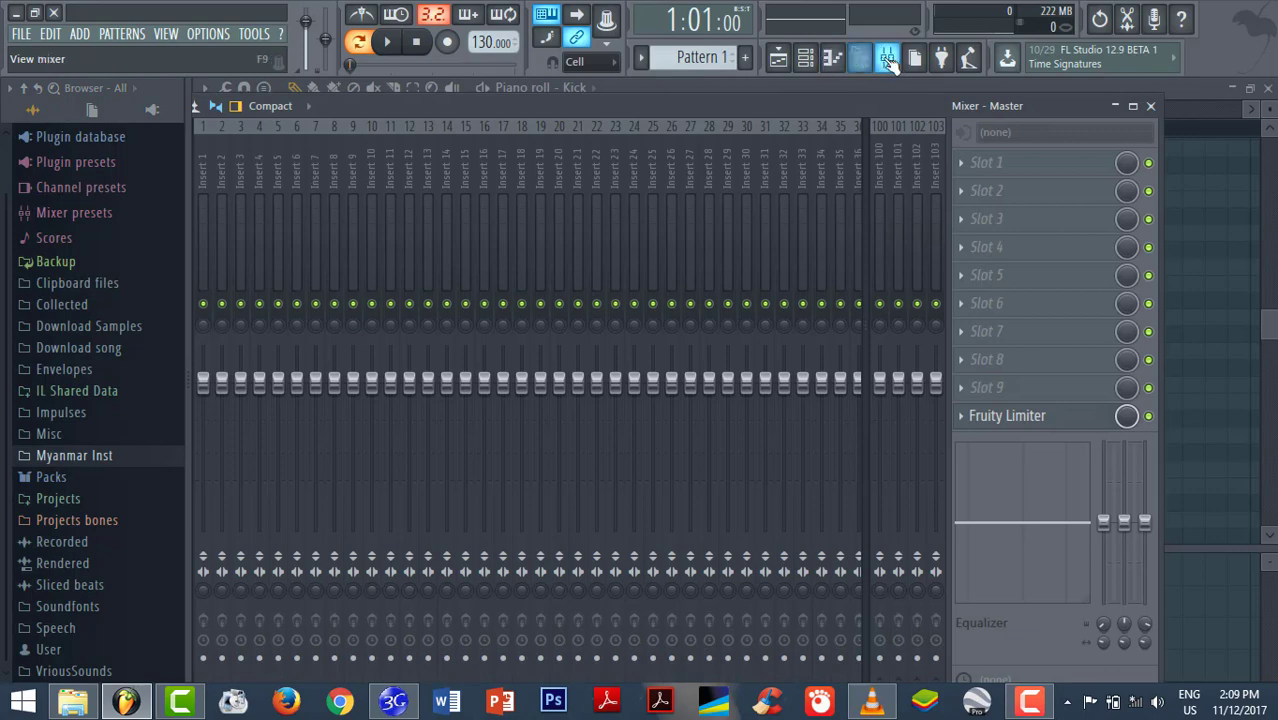
pyautogui.click(886, 60)
pyautogui.click(860, 58)
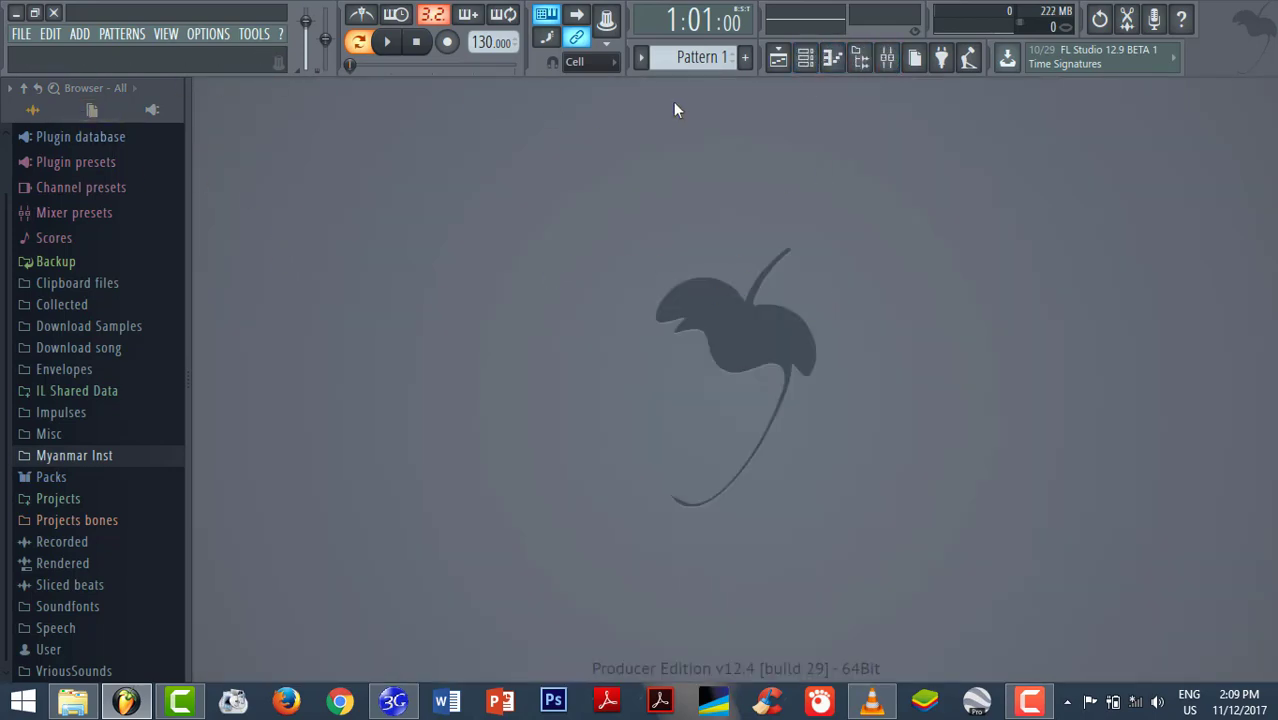
pyautogui.click(803, 62)
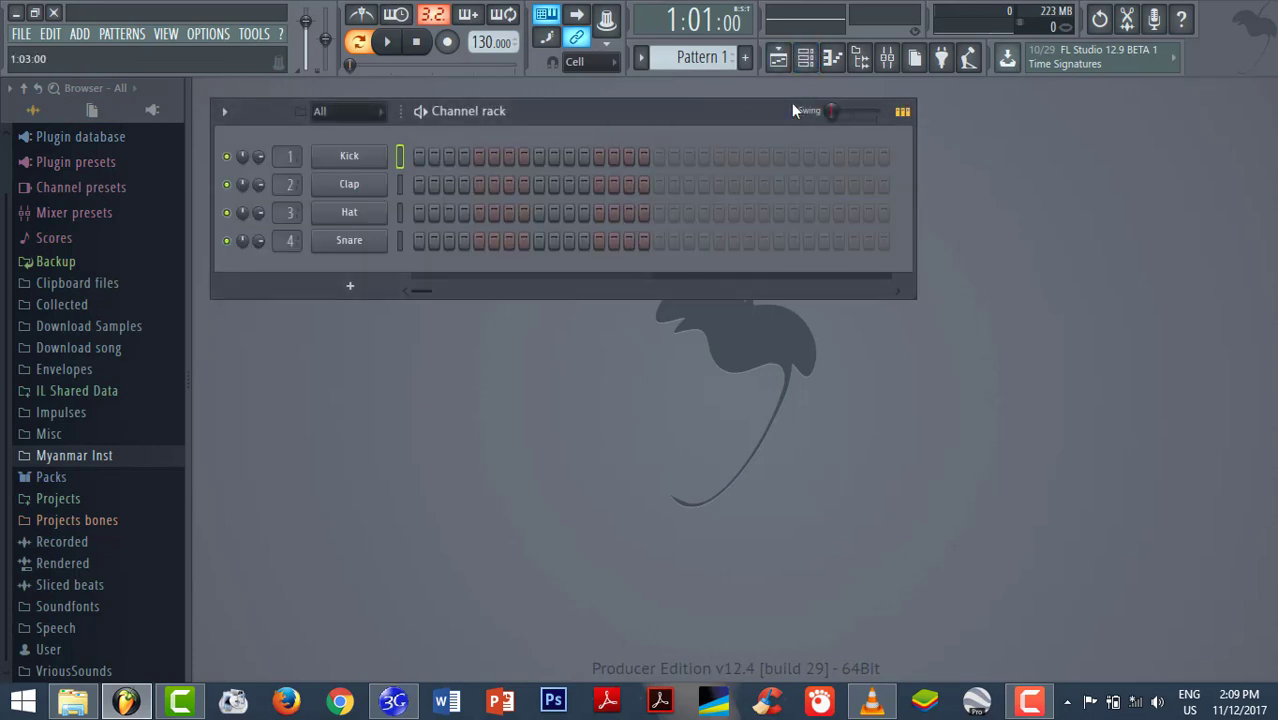
# - Audition the 808 Kick from the Packs' Drums Kicks folder and load it into the Kick channel
pyautogui.scroll(2, 174, 210)
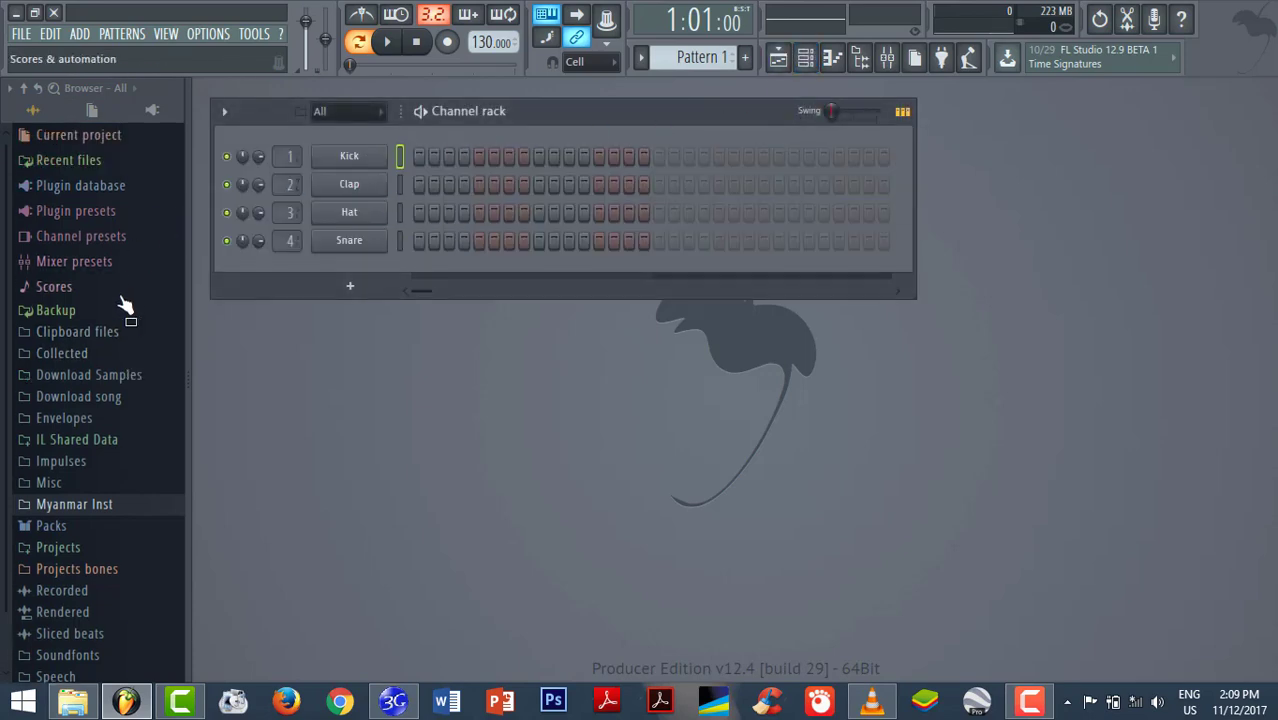
pyautogui.scroll(-2, 124, 300)
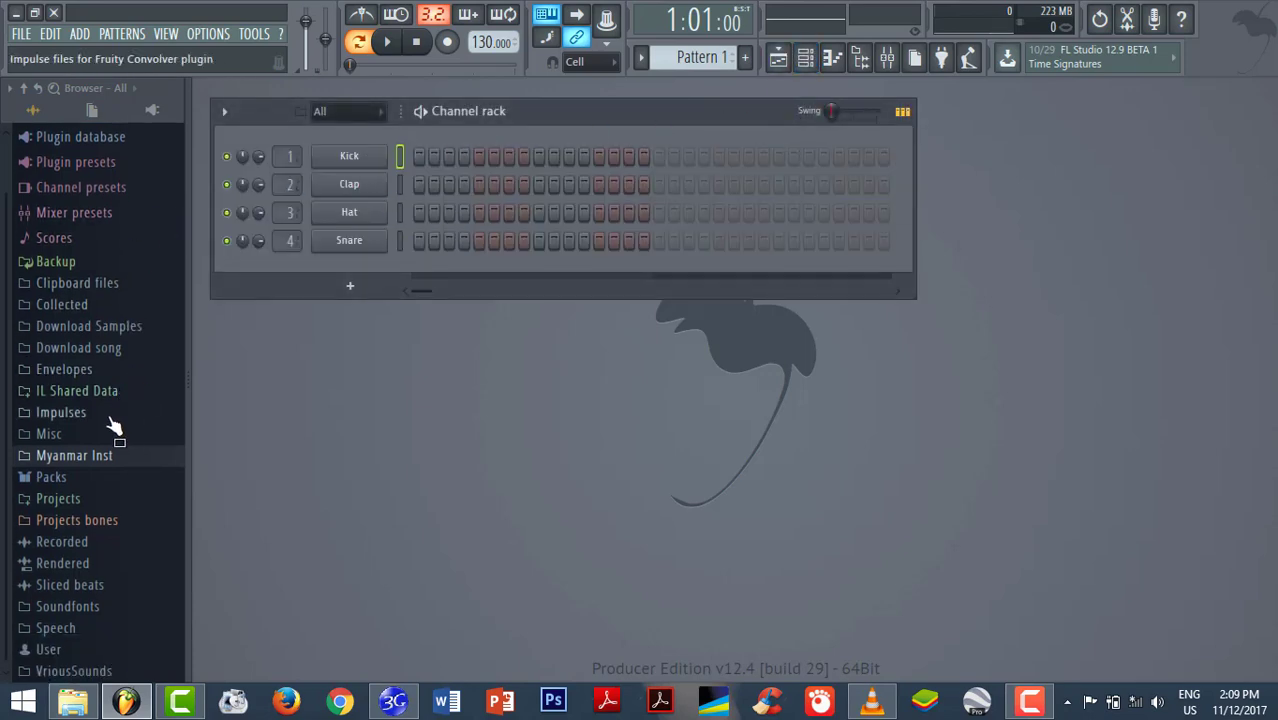
pyautogui.click(101, 481)
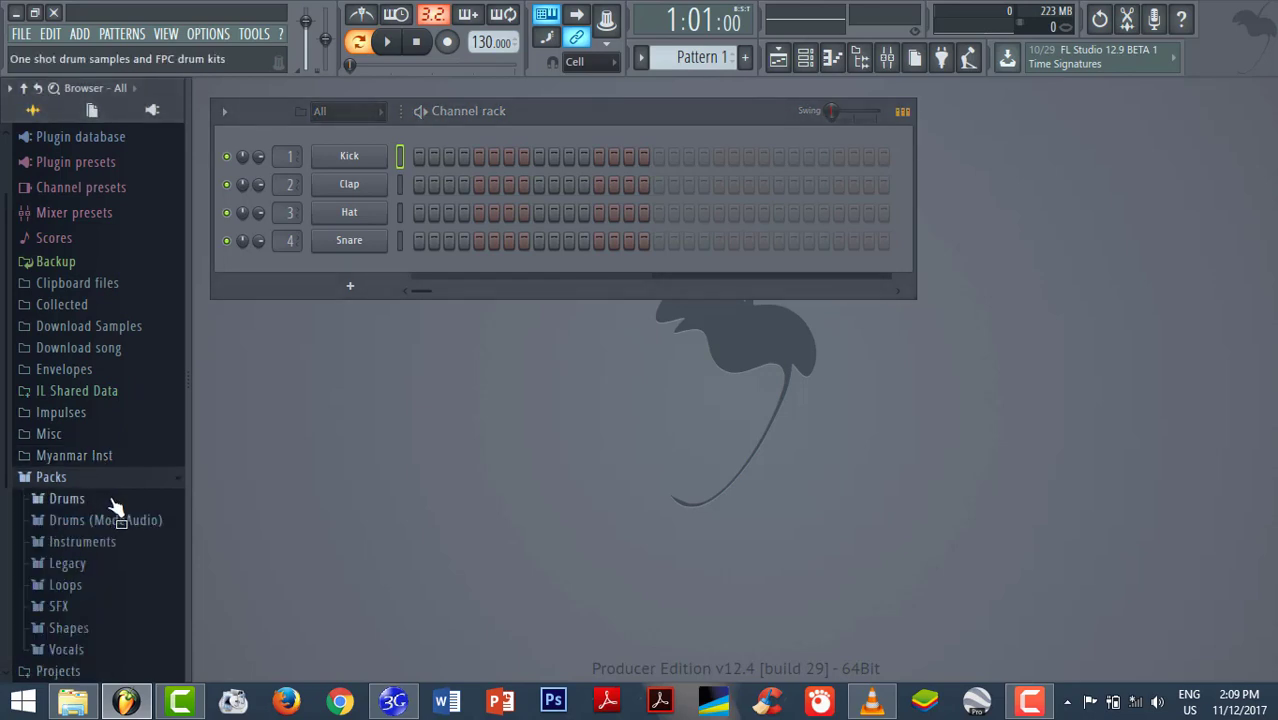
pyautogui.click(118, 502)
pyautogui.scroll(-4, 140, 500)
pyautogui.click(118, 330)
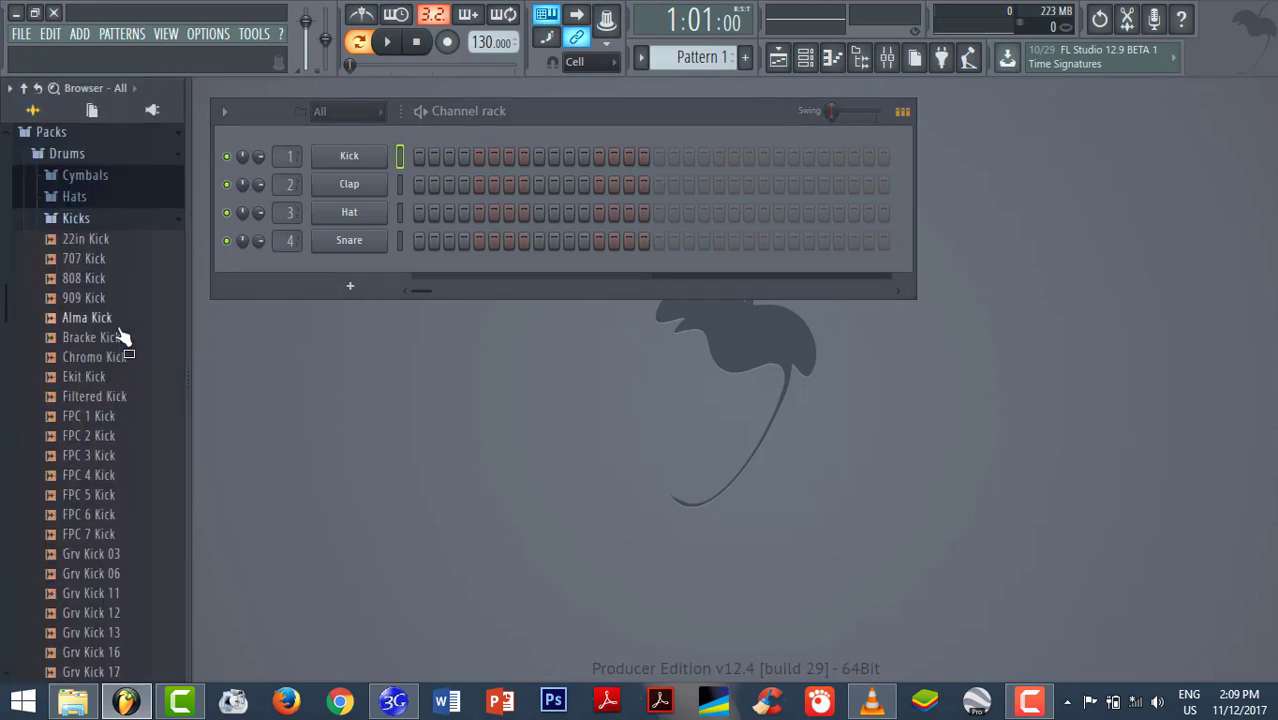
pyautogui.click(124, 282)
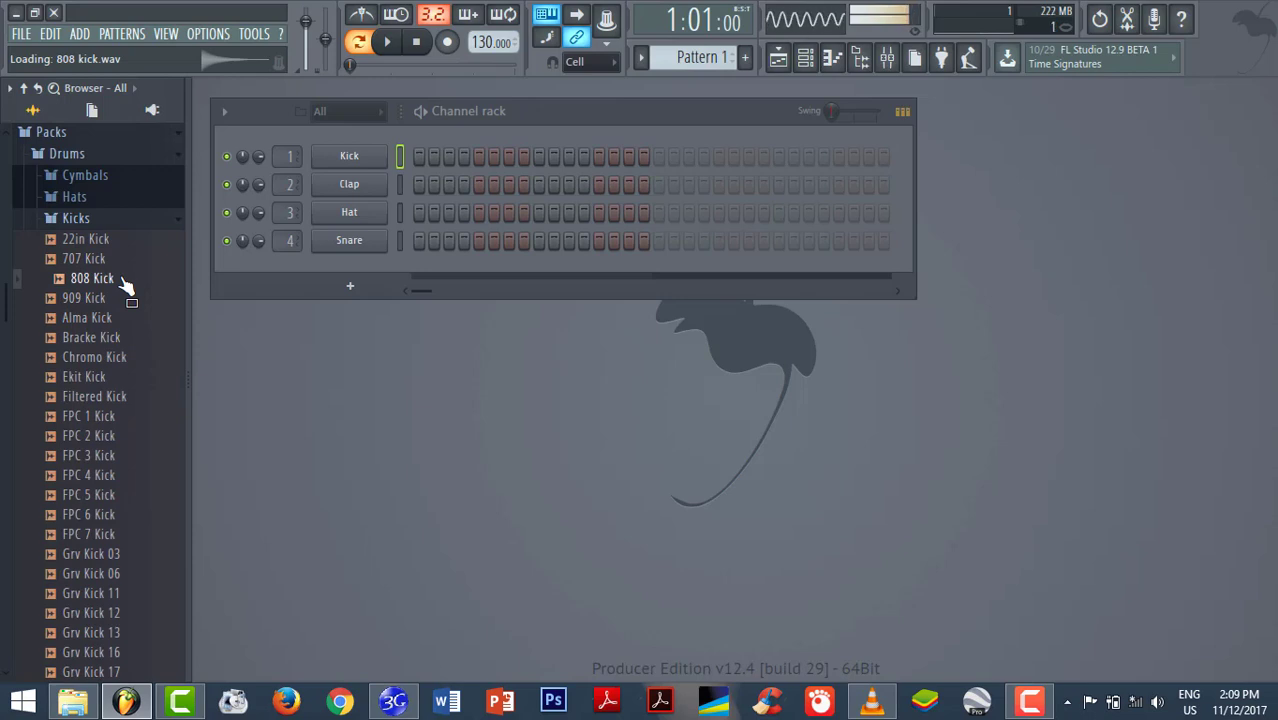
pyautogui.press('XF86AudioLowerVolume')
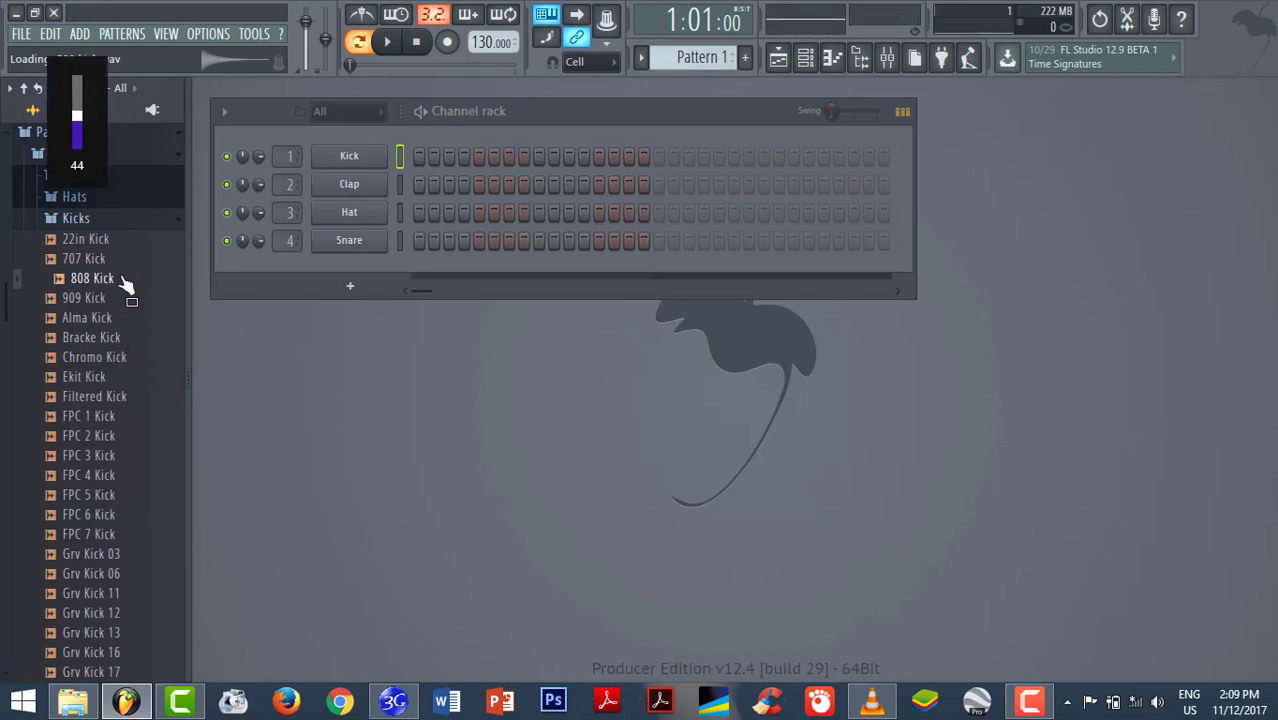
pyautogui.moveTo(110, 281); pyautogui.dragTo(341, 155)
# - Collapse the Kicks and Drums folders and expand the HipHop folder inside the Legacy drum packs
pyautogui.click(119, 222)
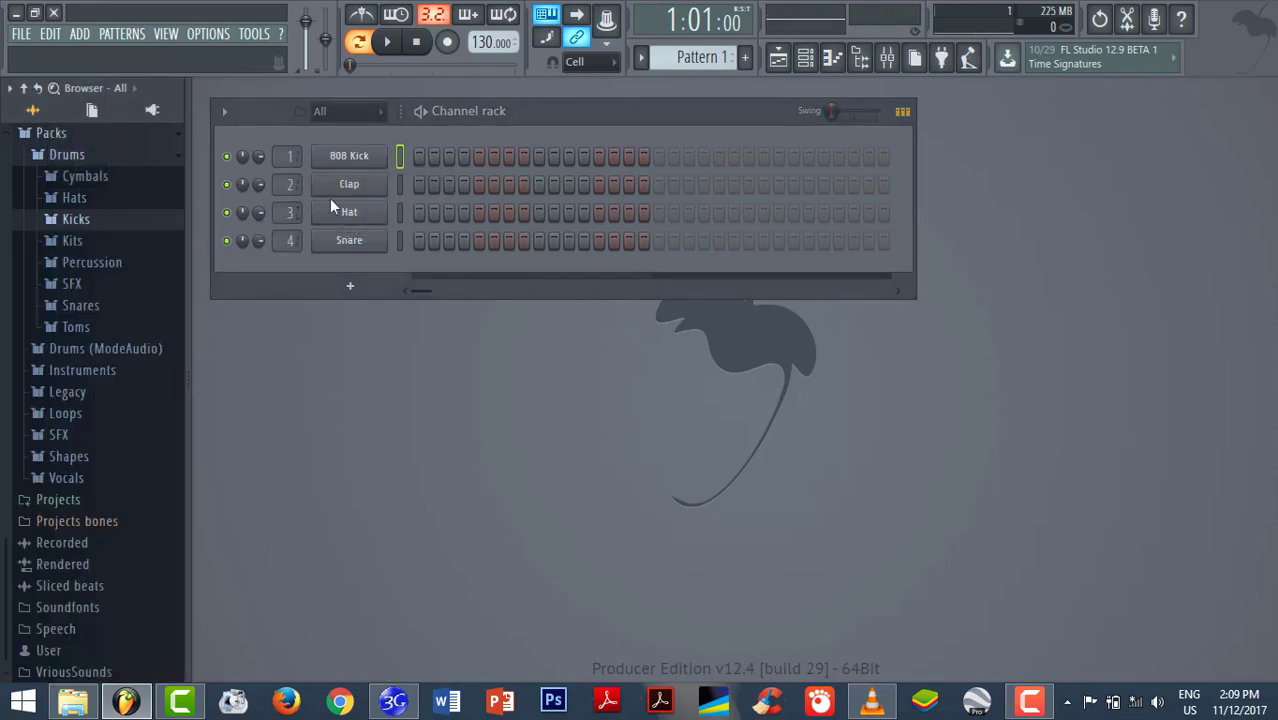
pyautogui.scroll(3, 120, 265)
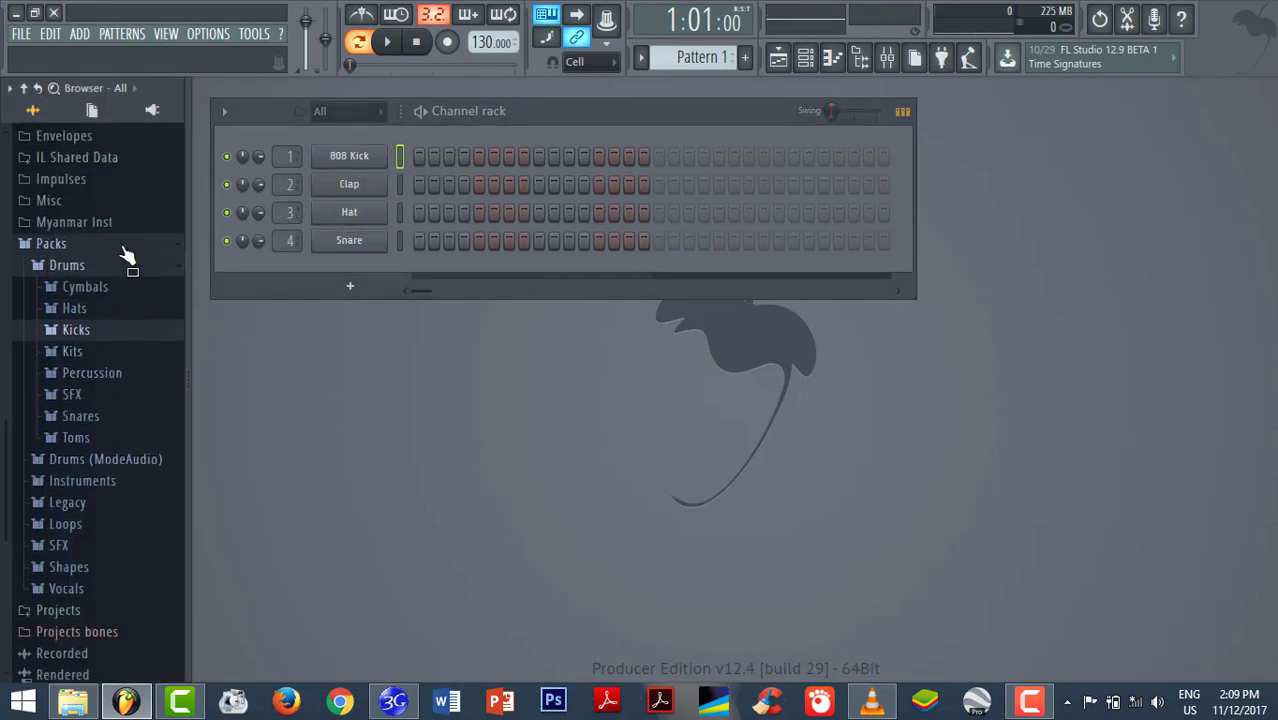
pyautogui.click(118, 276)
pyautogui.click(105, 391)
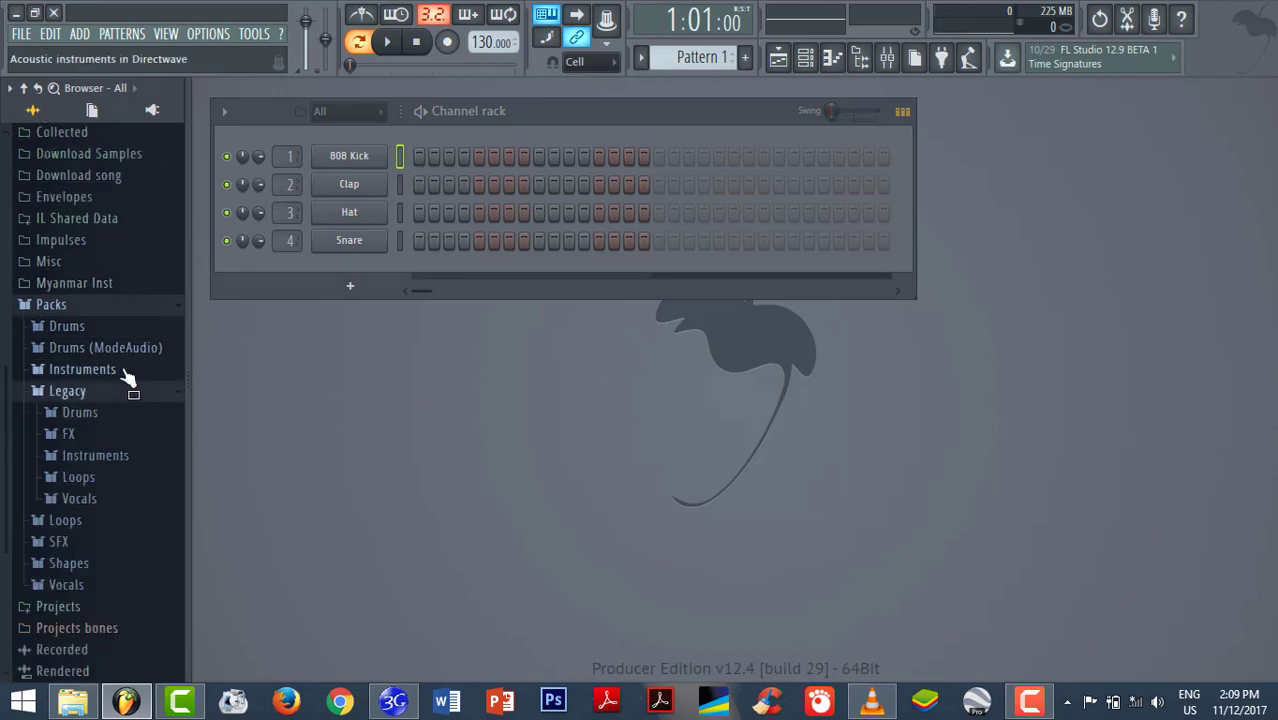
pyautogui.scroll(-3, 122, 330)
pyautogui.click(112, 306)
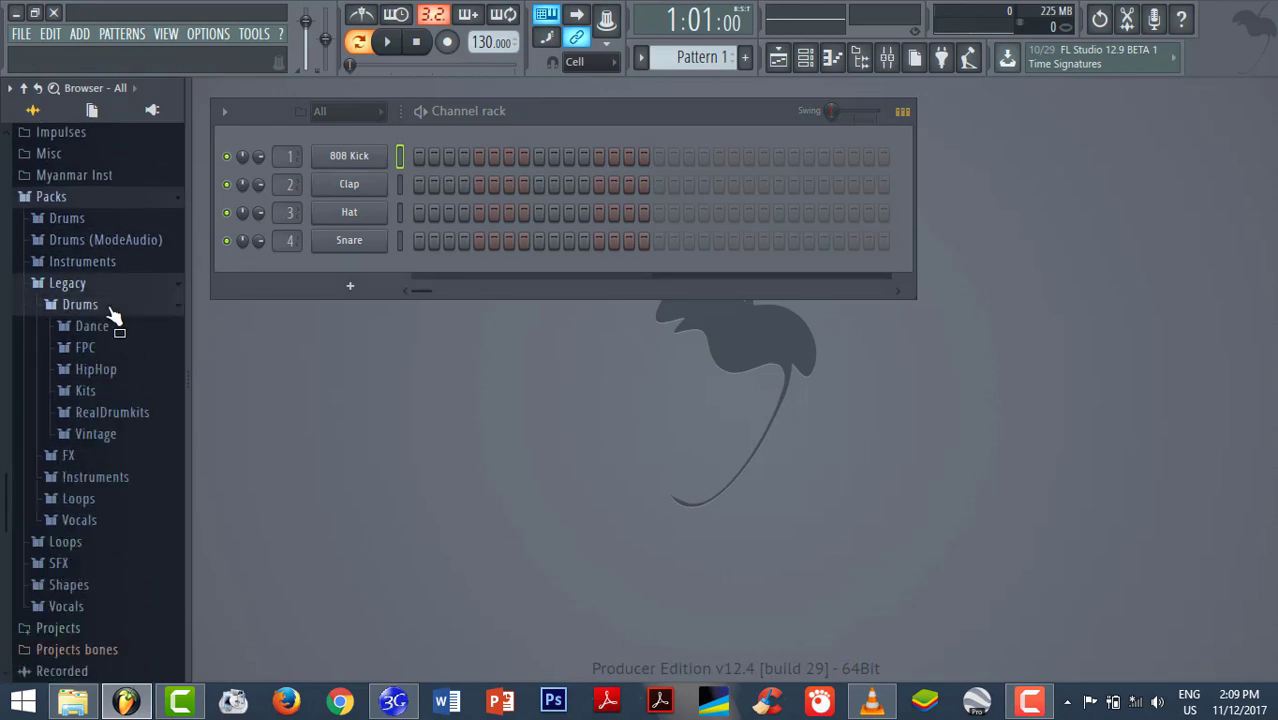
pyautogui.click(96, 369)
# - Audition several HipHop samples and load HIP_Snaph into the Clap channel
pyautogui.click(125, 358)
pyautogui.scroll(-4, 160, 460)
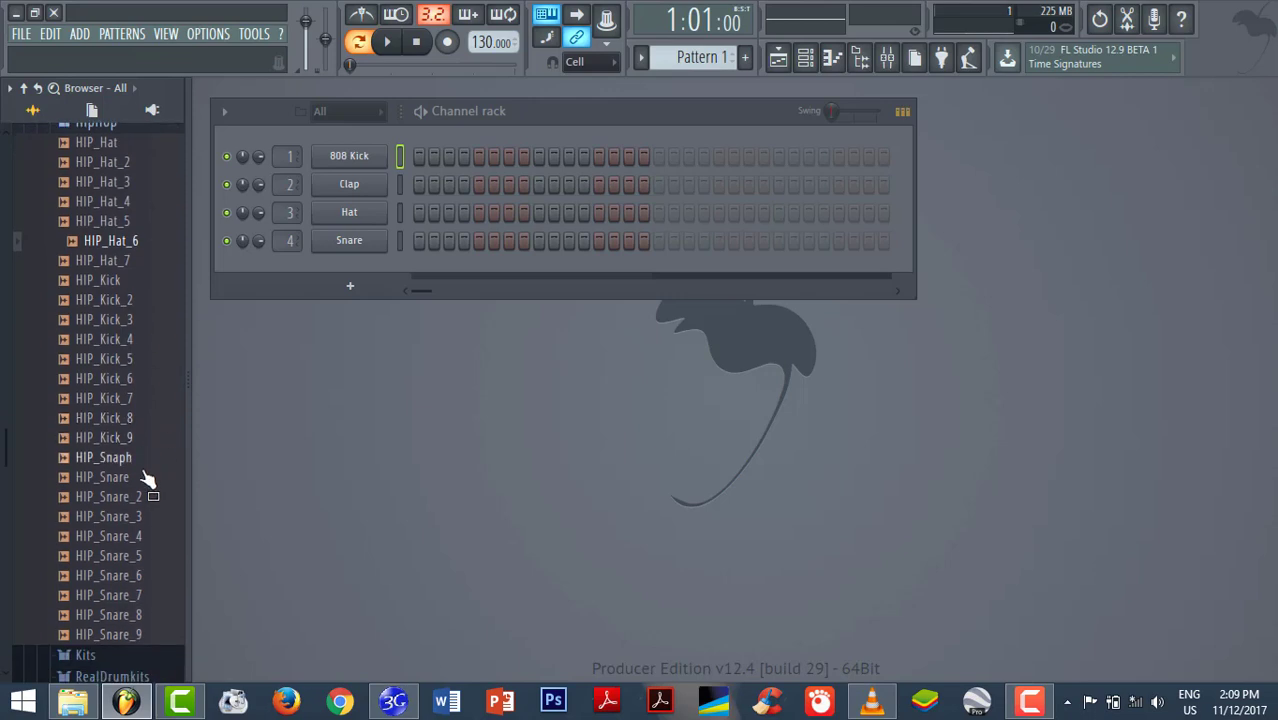
pyautogui.click(146, 479)
pyautogui.click(140, 438)
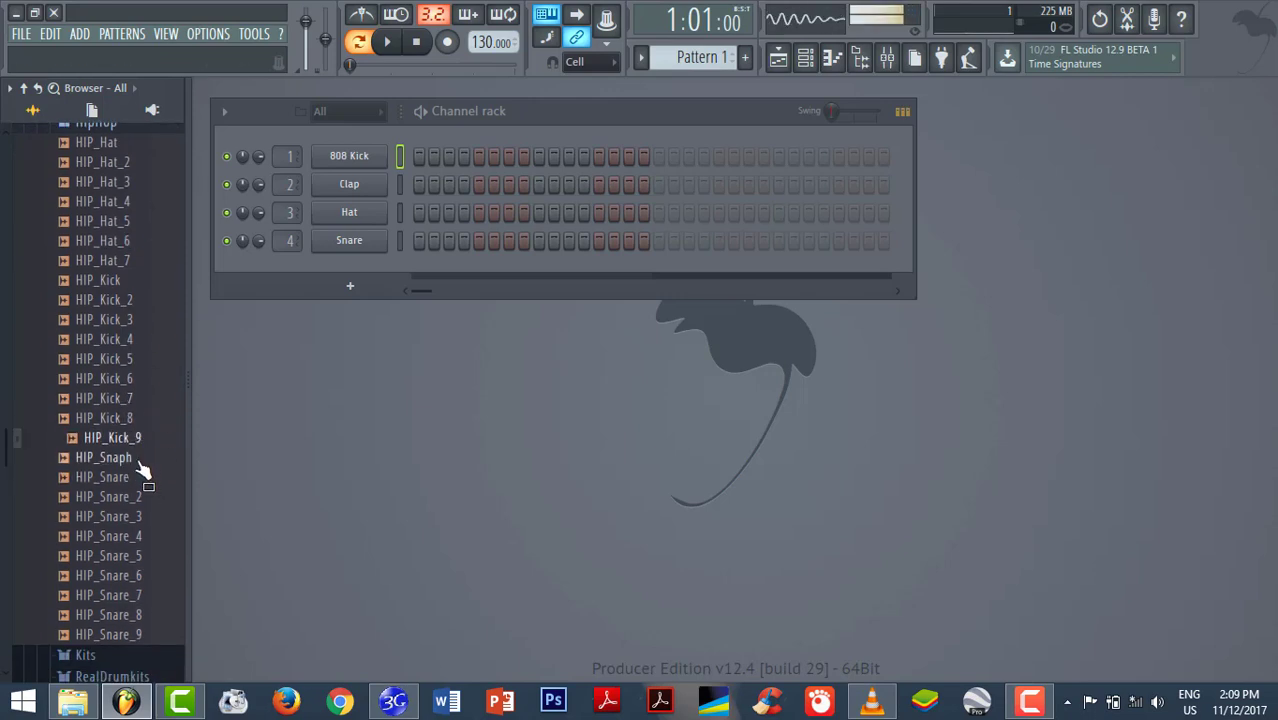
pyautogui.click(112, 458)
pyautogui.moveTo(121, 463); pyautogui.dragTo(349, 186)
# - Audition HipHop hats, switch to the Hats folder in the main Drums pack, and load 808 CH into the Hat channel
pyautogui.click(113, 176)
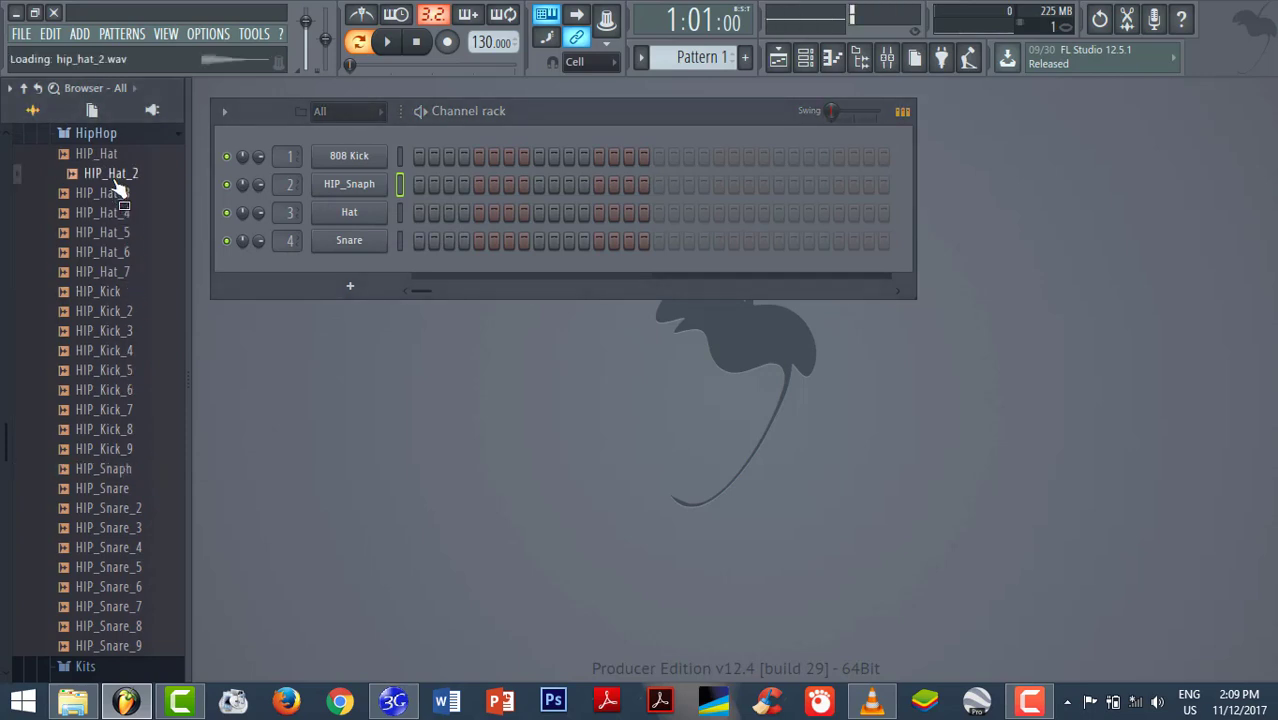
pyautogui.scroll(3, 137, 277)
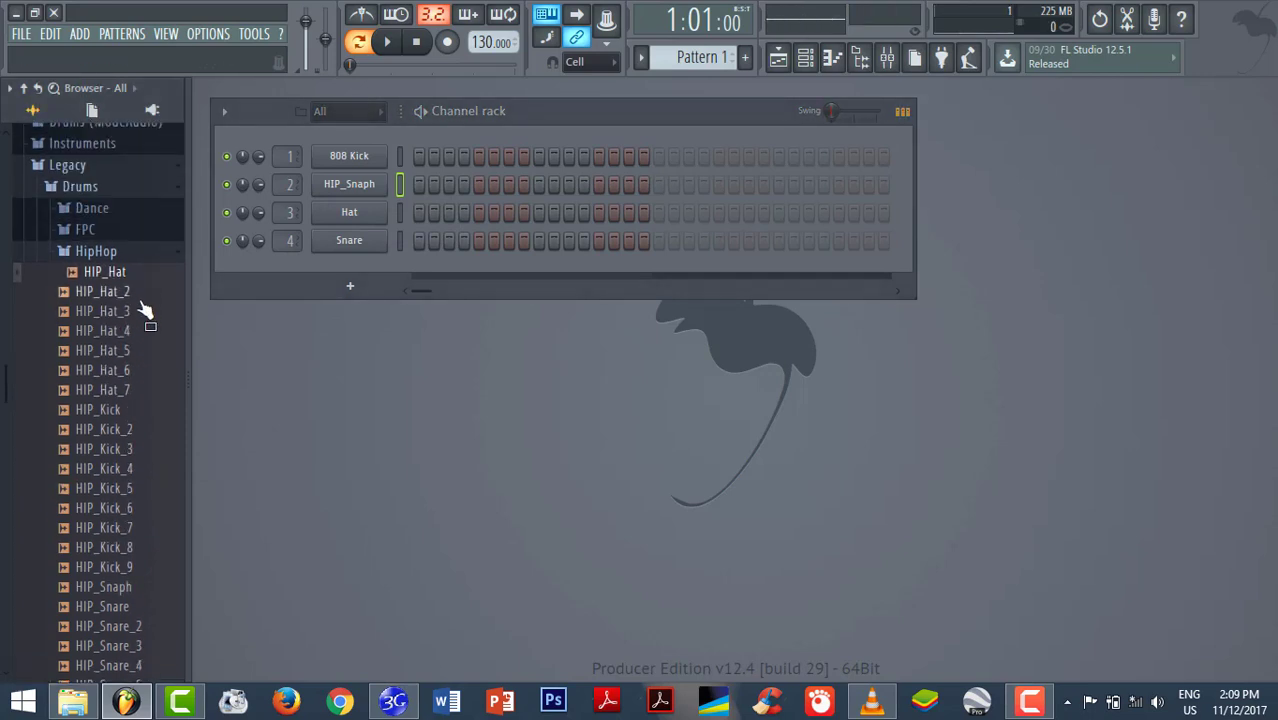
pyautogui.click(141, 258)
pyautogui.click(137, 190)
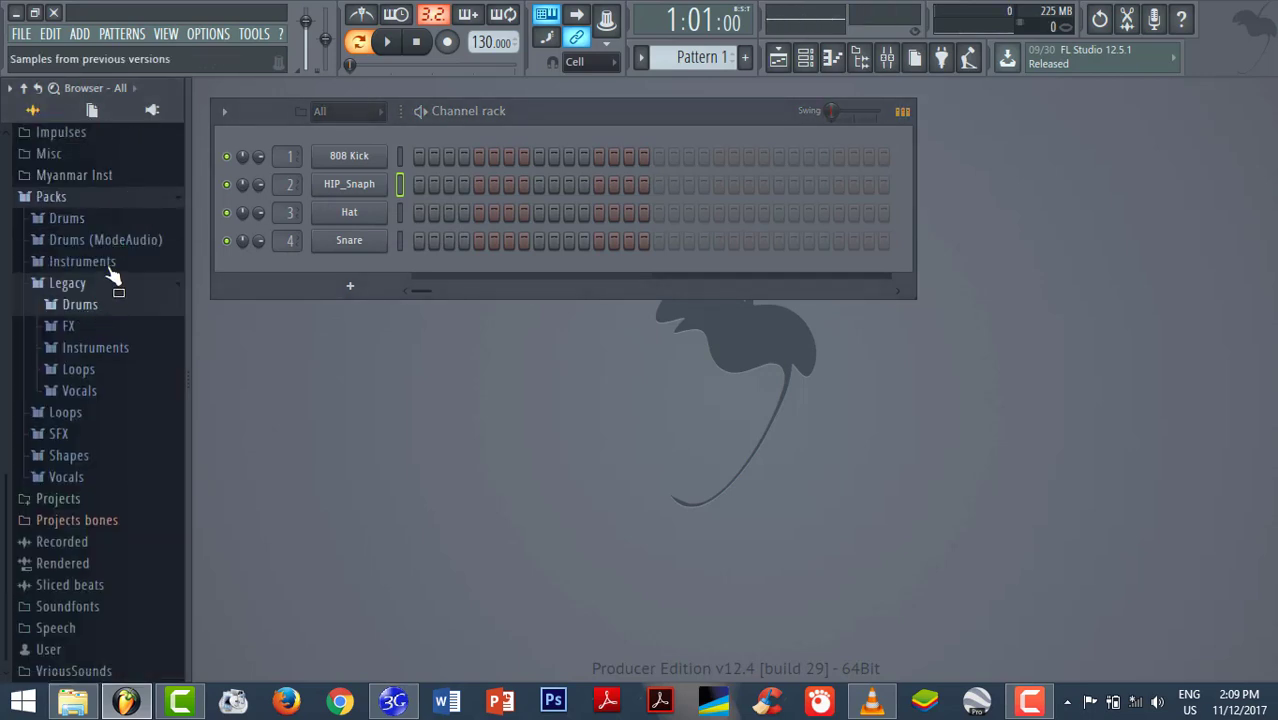
pyautogui.click(110, 224)
pyautogui.click(110, 372)
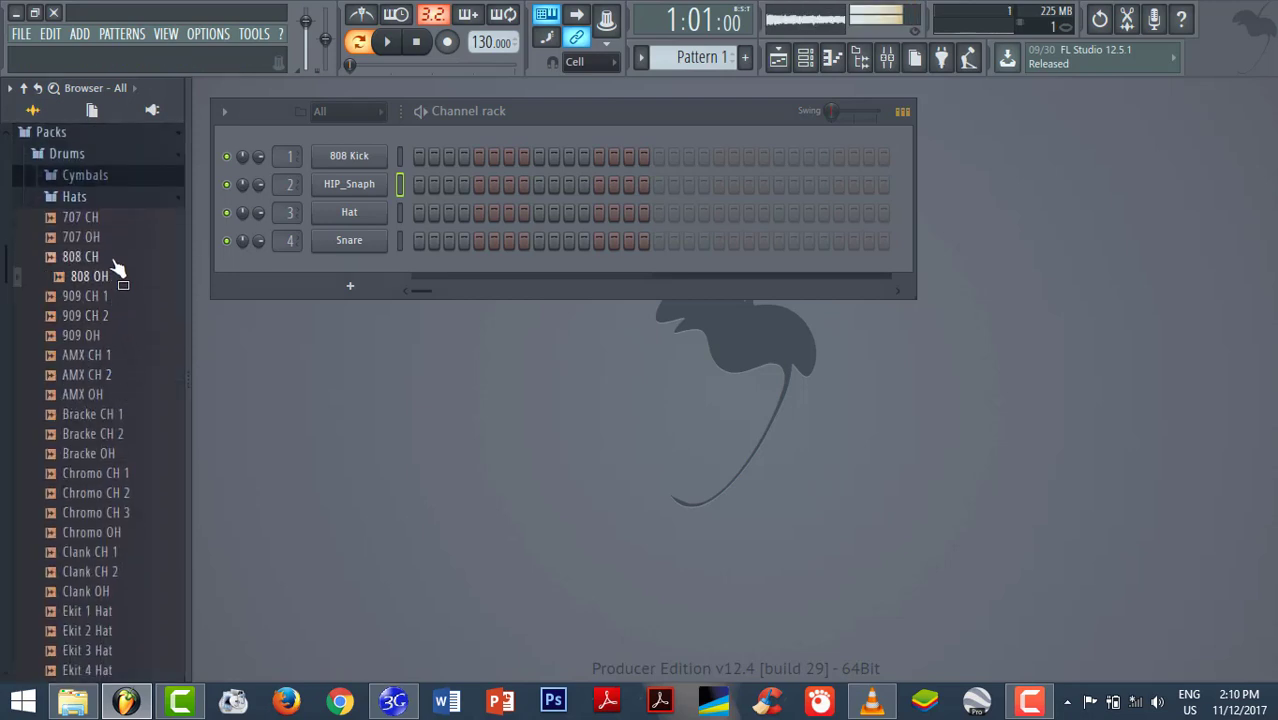
pyautogui.moveTo(95, 256); pyautogui.dragTo(331, 213)
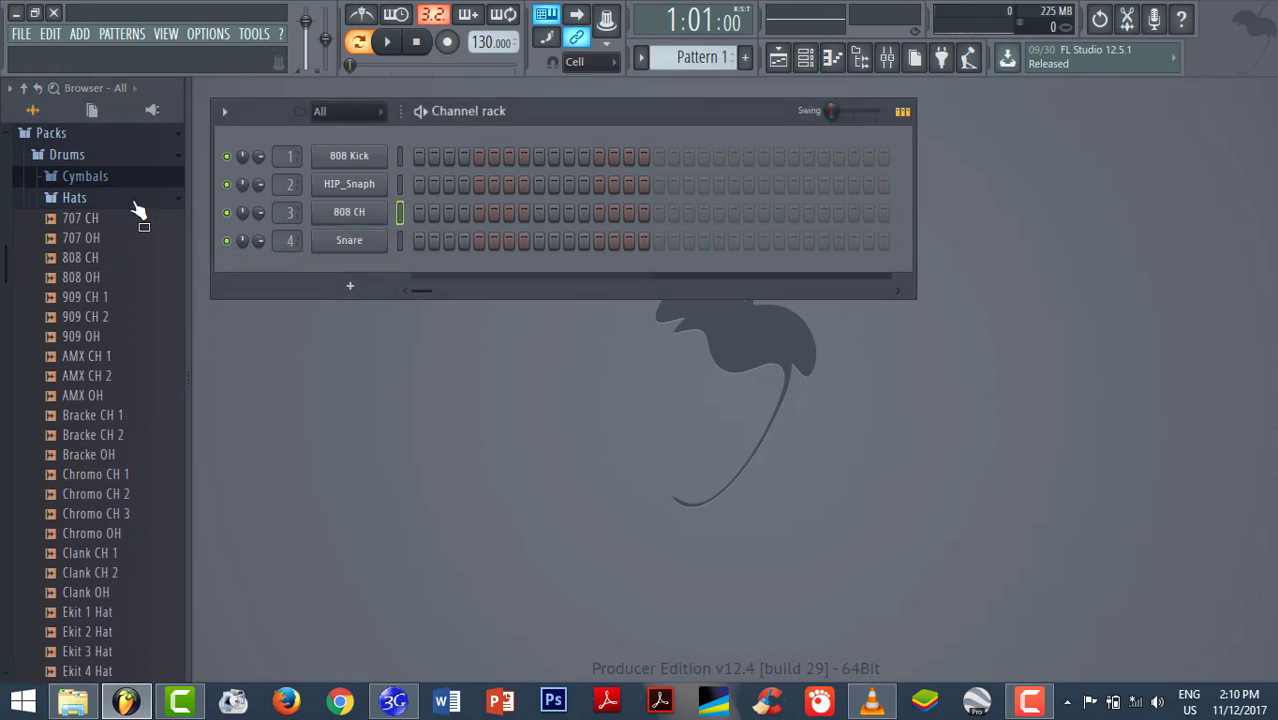
# - Load 808 Snare from the Drums pack's Snares folder into the Snare channel
pyautogui.click(136, 199)
pyautogui.click(106, 307)
pyautogui.scroll(-3, 128, 357)
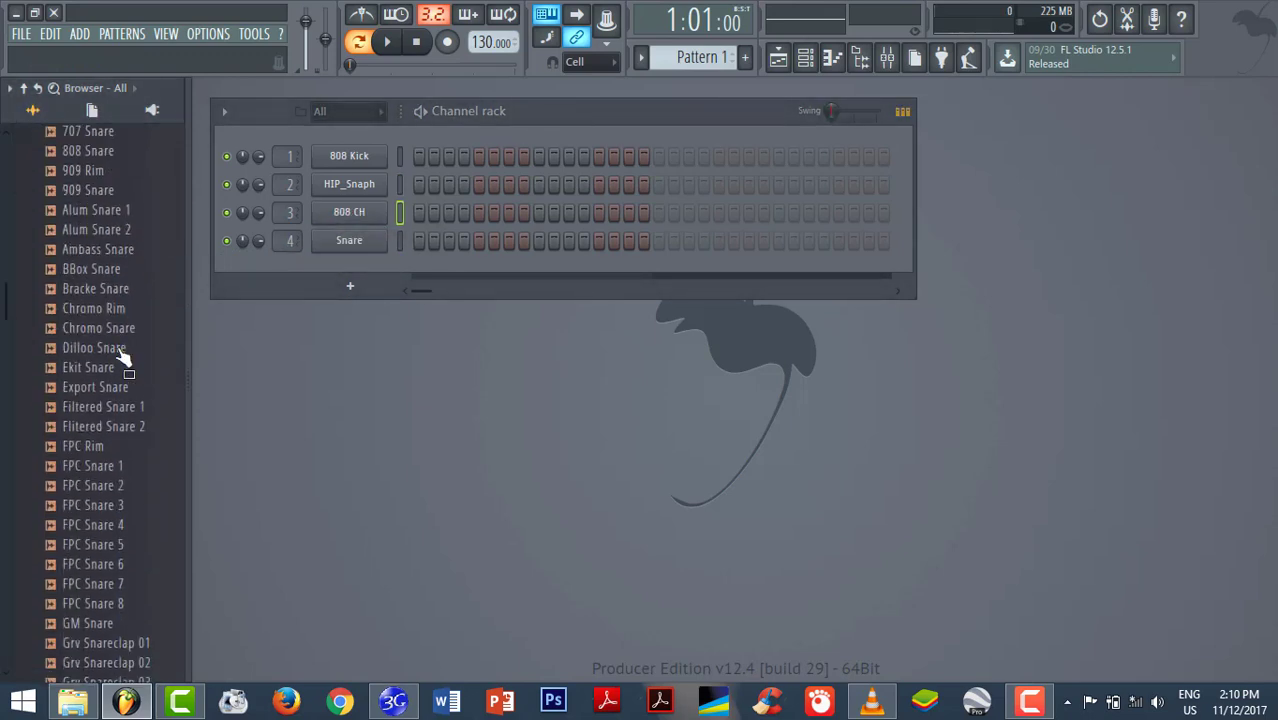
pyautogui.moveTo(124, 158); pyautogui.dragTo(354, 244)
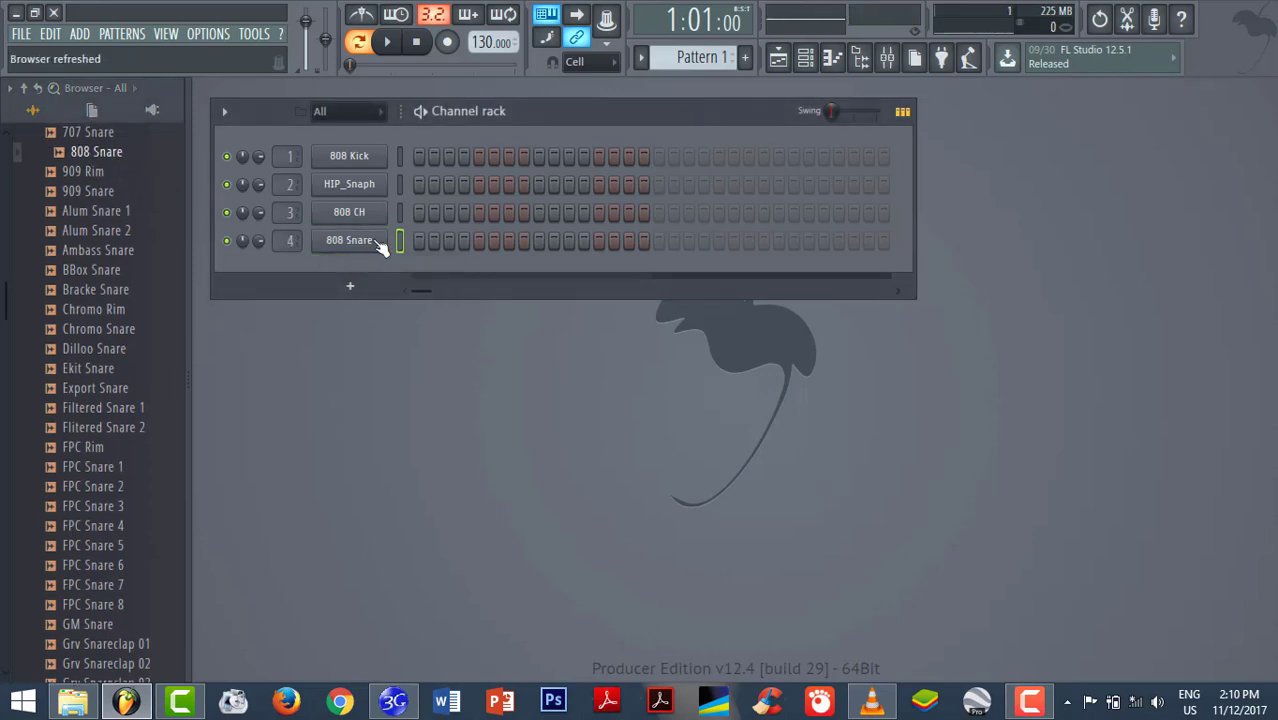
# - Show the playlist and program the 808 Kick on steps 1, 9 and 11 and the 808 Snare on step 5
pyautogui.click(788, 61)
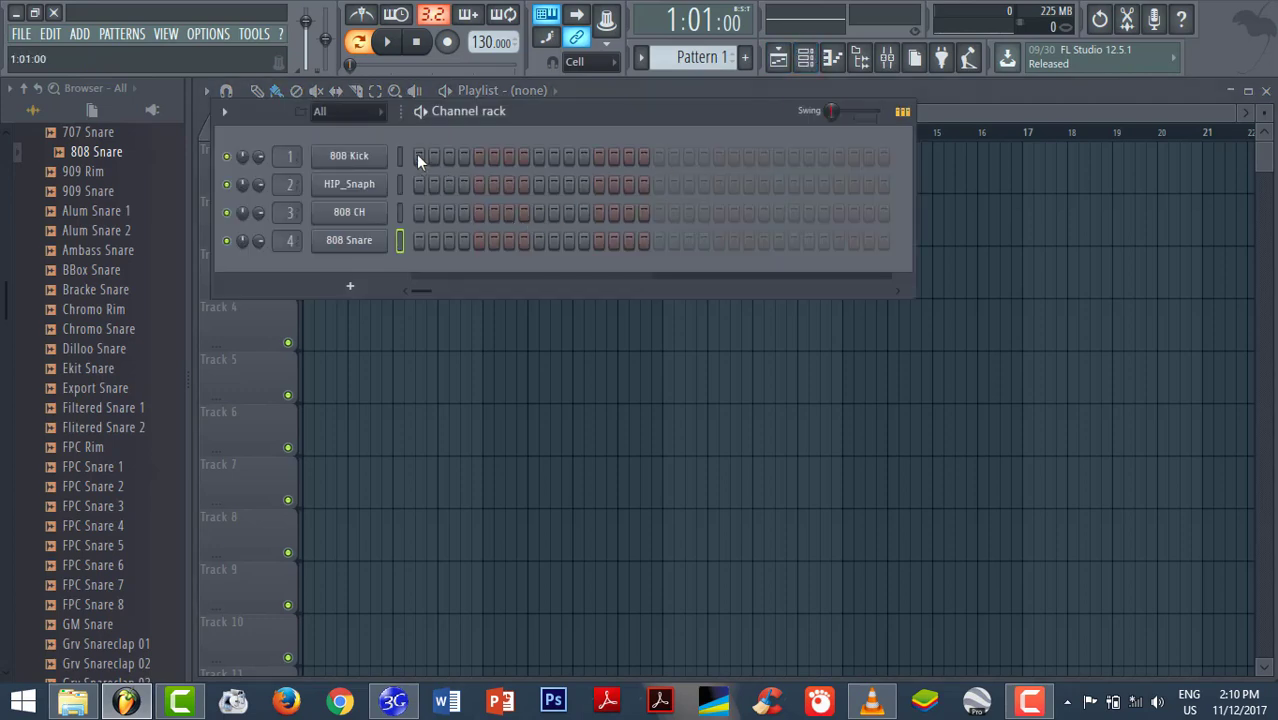
pyautogui.click(479, 242)
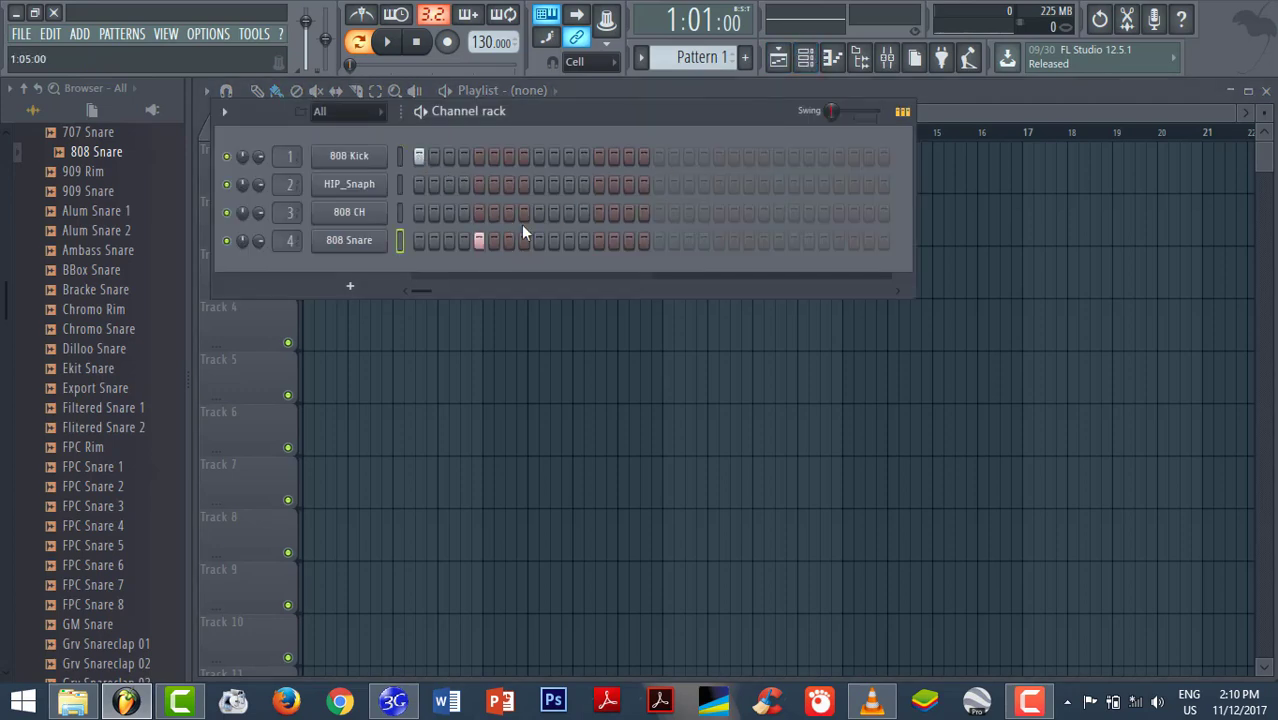
pyautogui.click(569, 157)
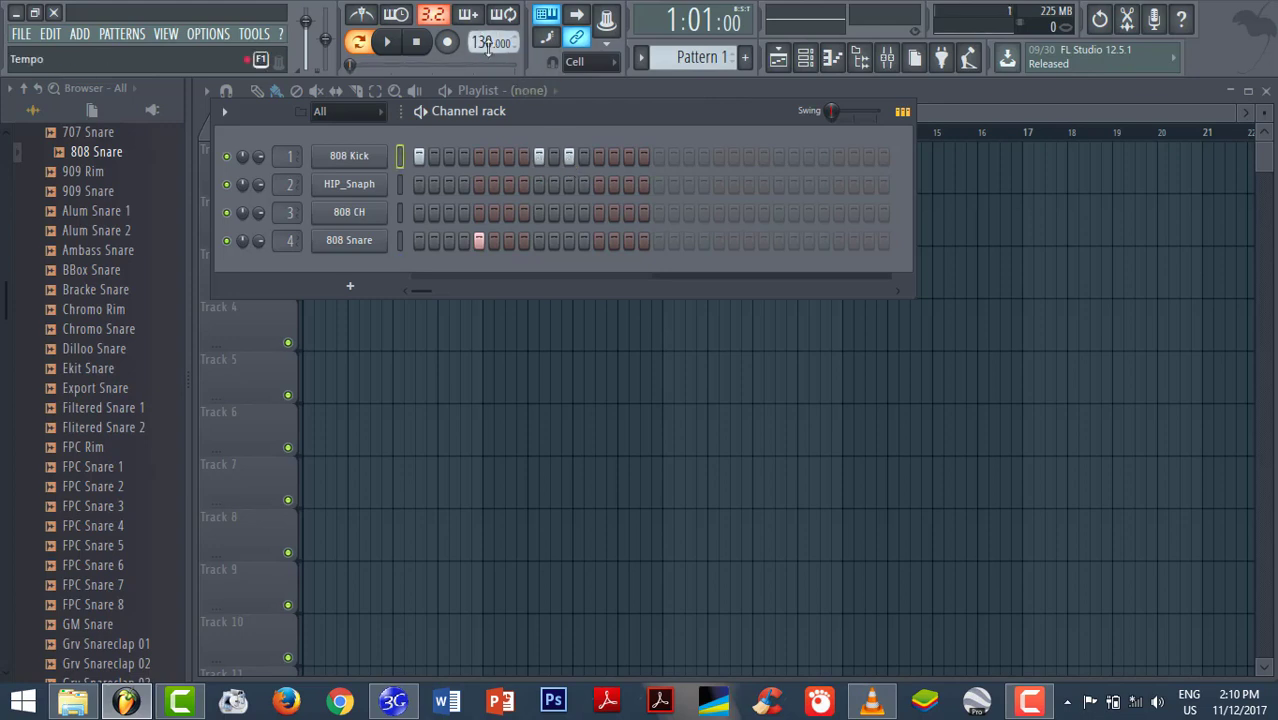
# - Set the project tempo to 90 and play back the kick and snare pattern
pyautogui.click(479, 40)
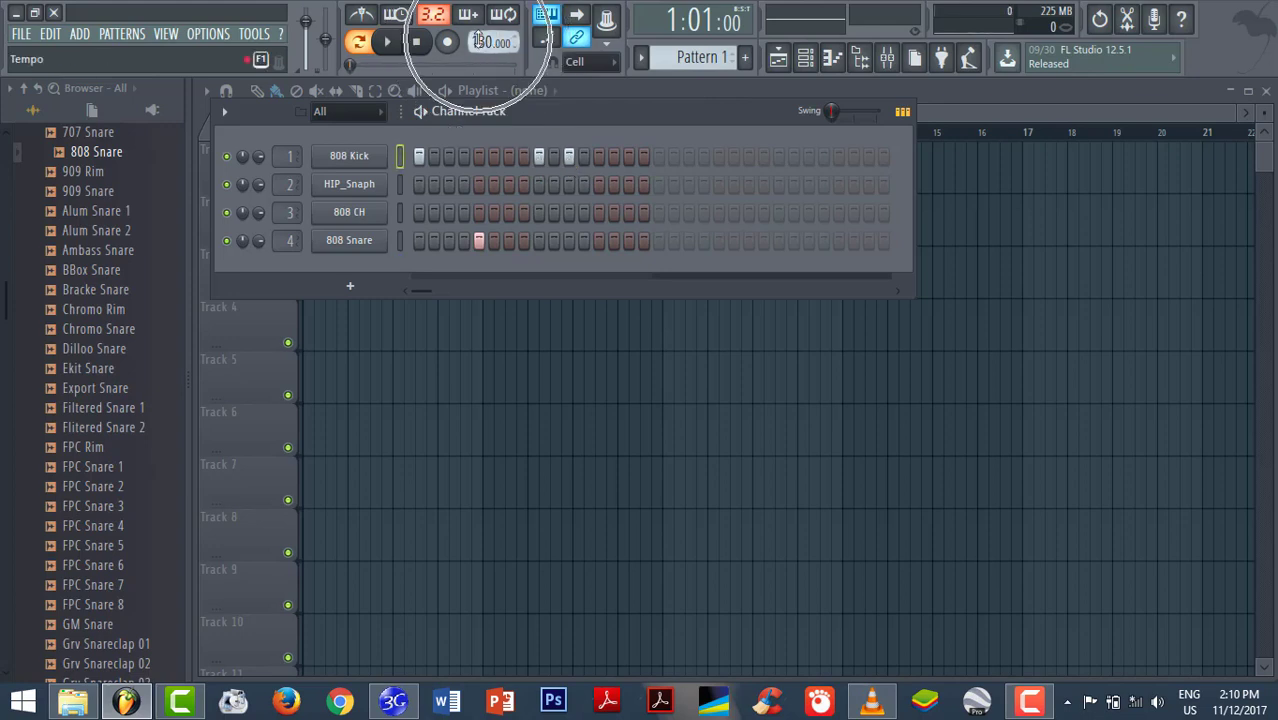
pyautogui.moveTo(482, 38)
pyautogui.mouseDown()
pyautogui.moveTo(482, 66)
pyautogui.moveTo(498, 47)
pyautogui.mouseUp()
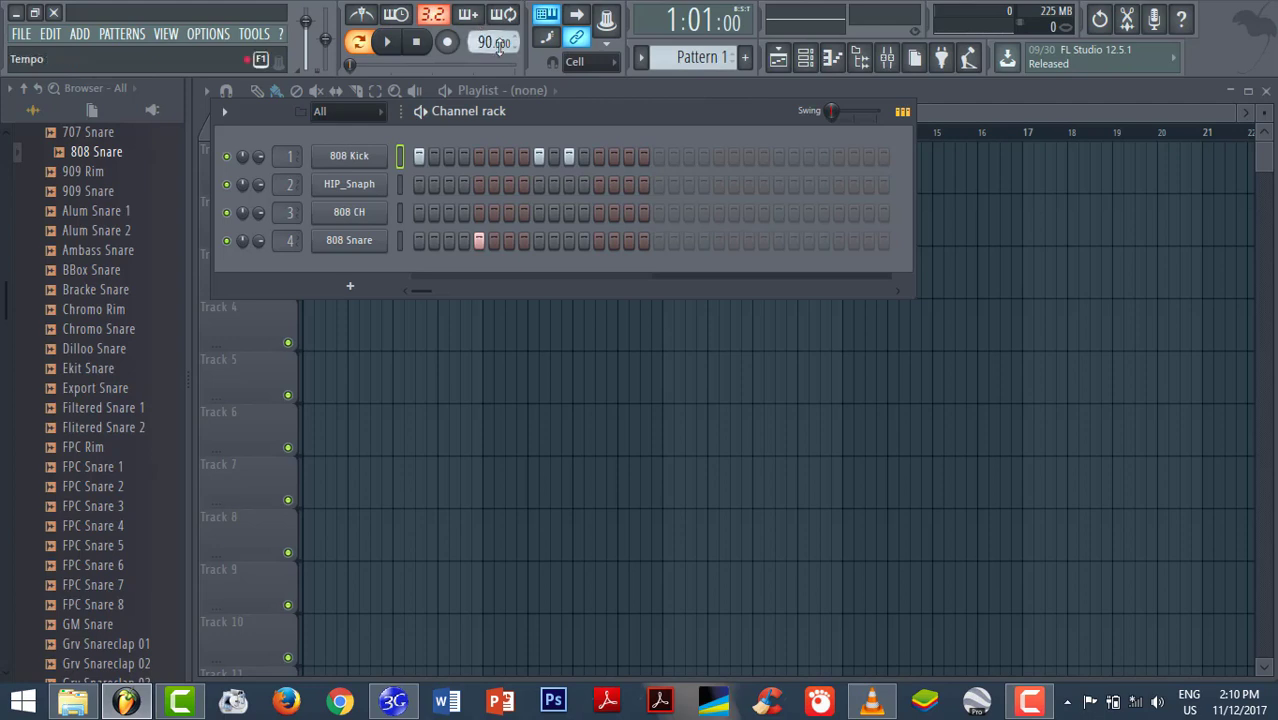
pyautogui.click(420, 113)
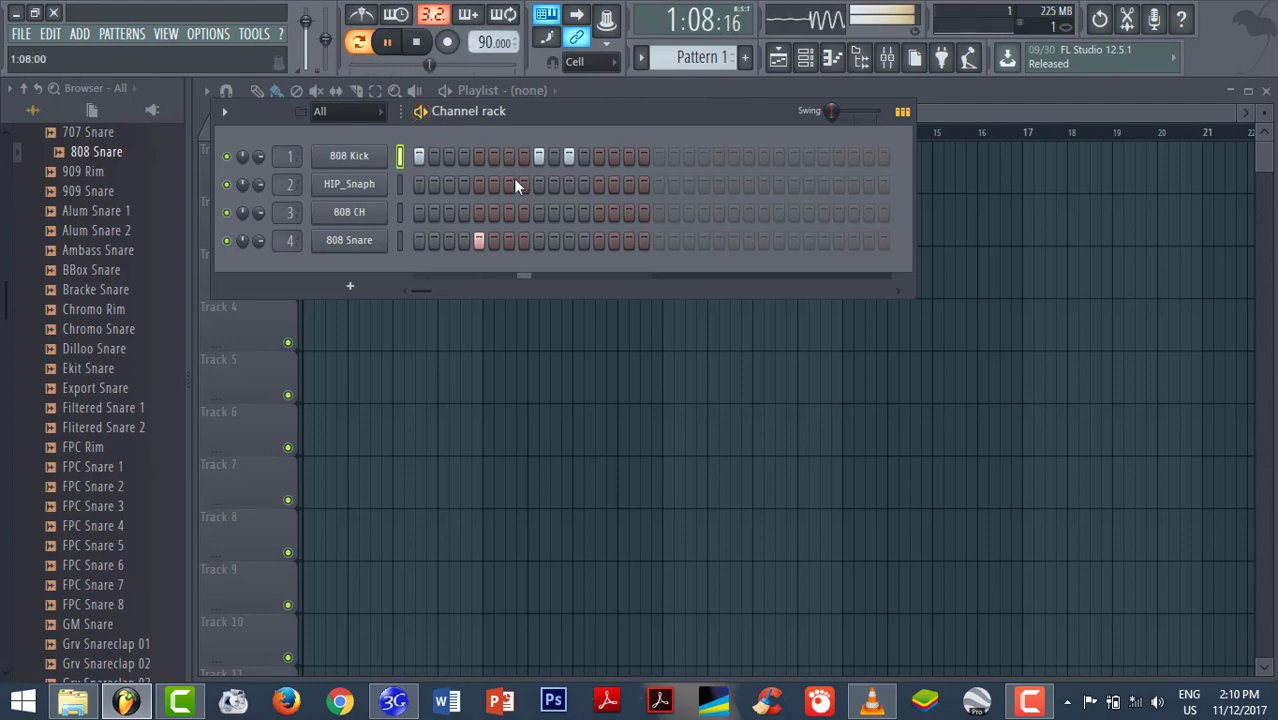
pyautogui.press('space')
# - Fill every 2 steps of the 808 CH channel and play the pattern
pyautogui.rightClick(386, 210)
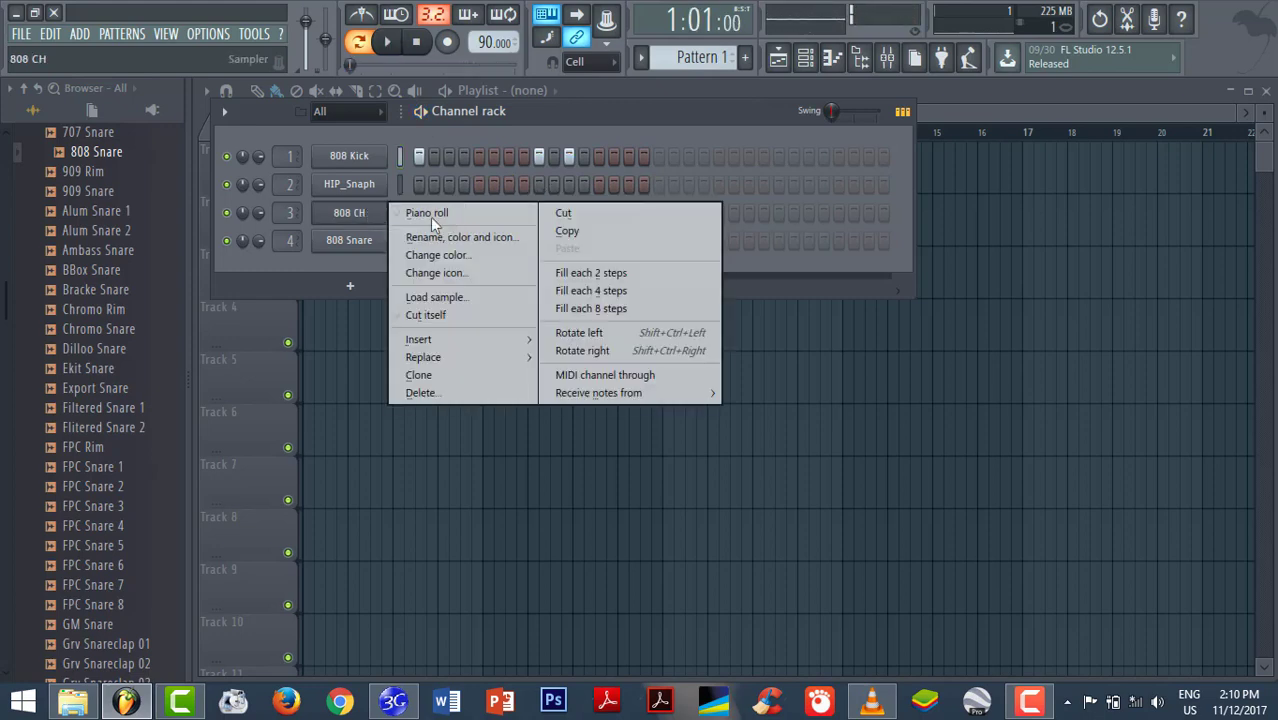
pyautogui.click(608, 276)
pyautogui.press('space')
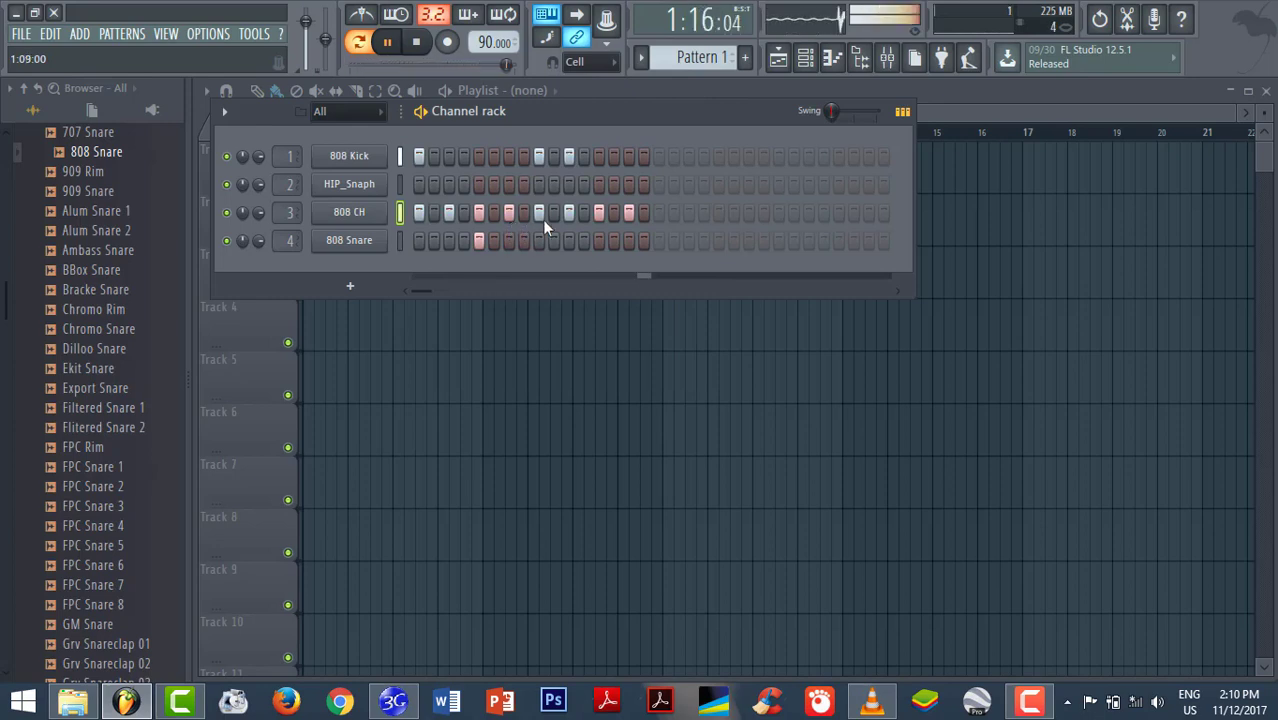
# - Add an 808 Snare hit on step 13 and place Pattern 1 at bar 1 of Track 1 in the playlist
pyautogui.click(599, 240)
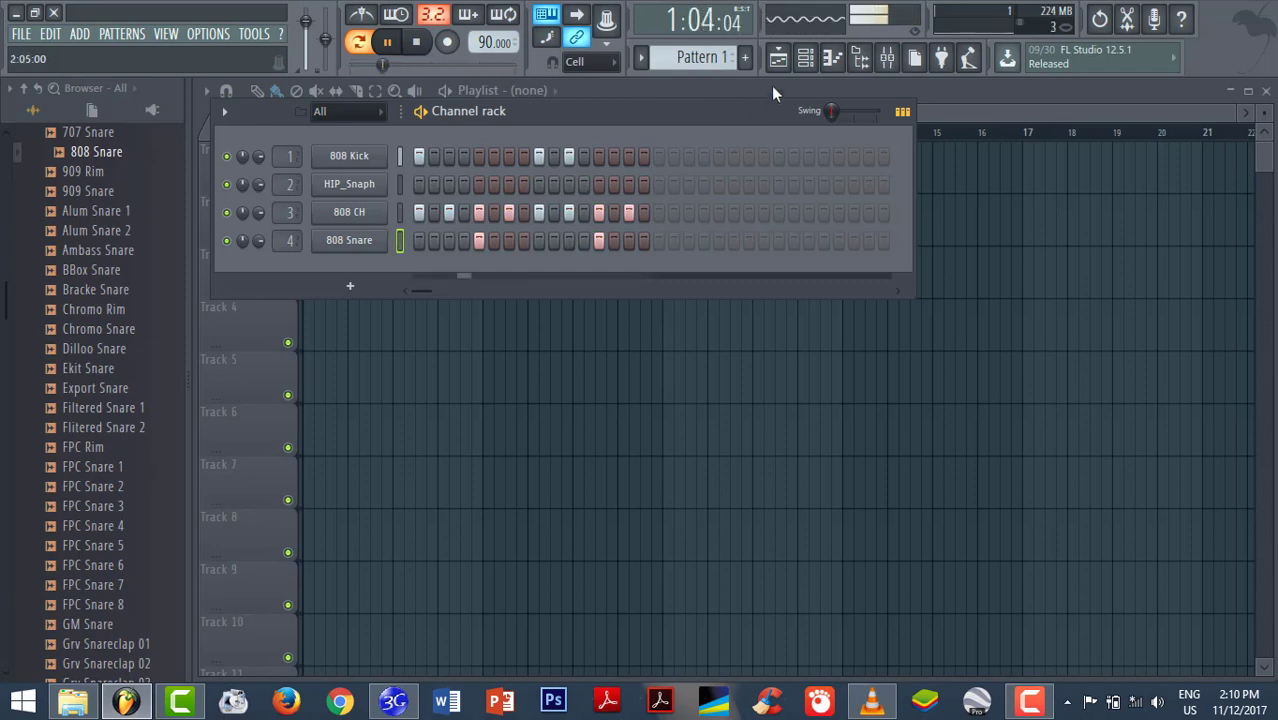
pyautogui.click(778, 57)
pyautogui.press('space')
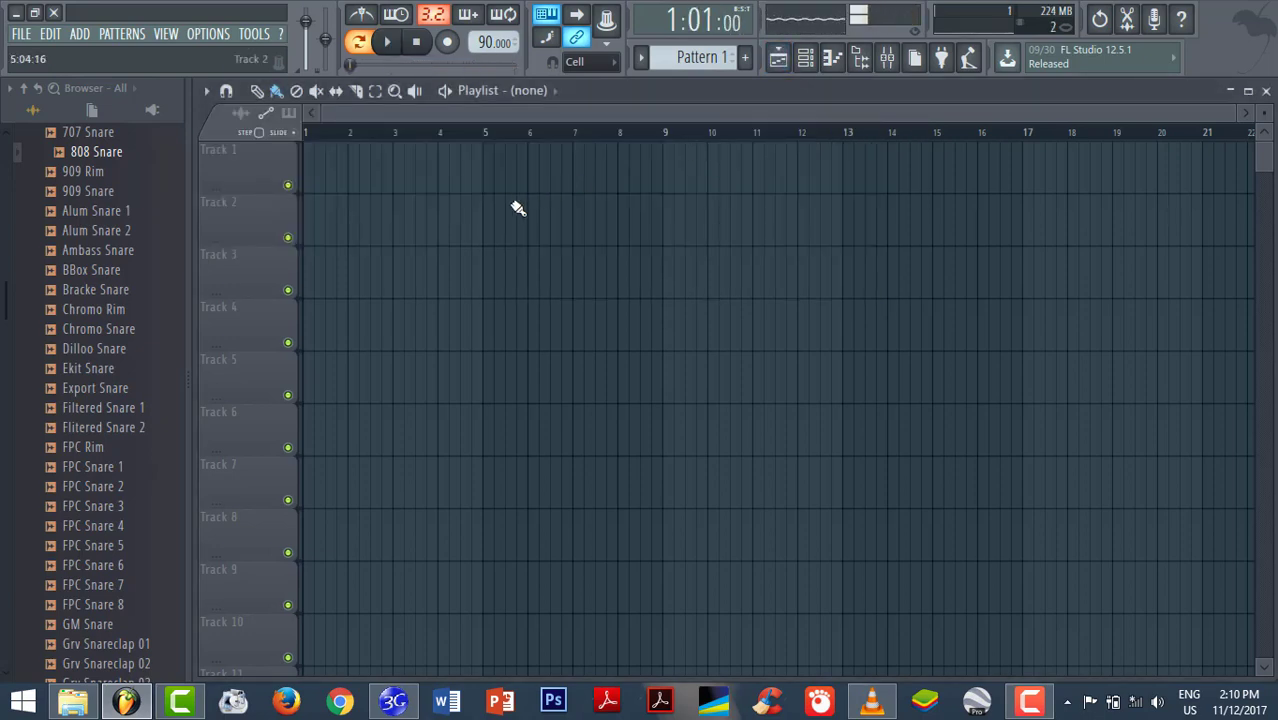
pyautogui.moveTo(325, 173); pyautogui.dragTo(285, 163)
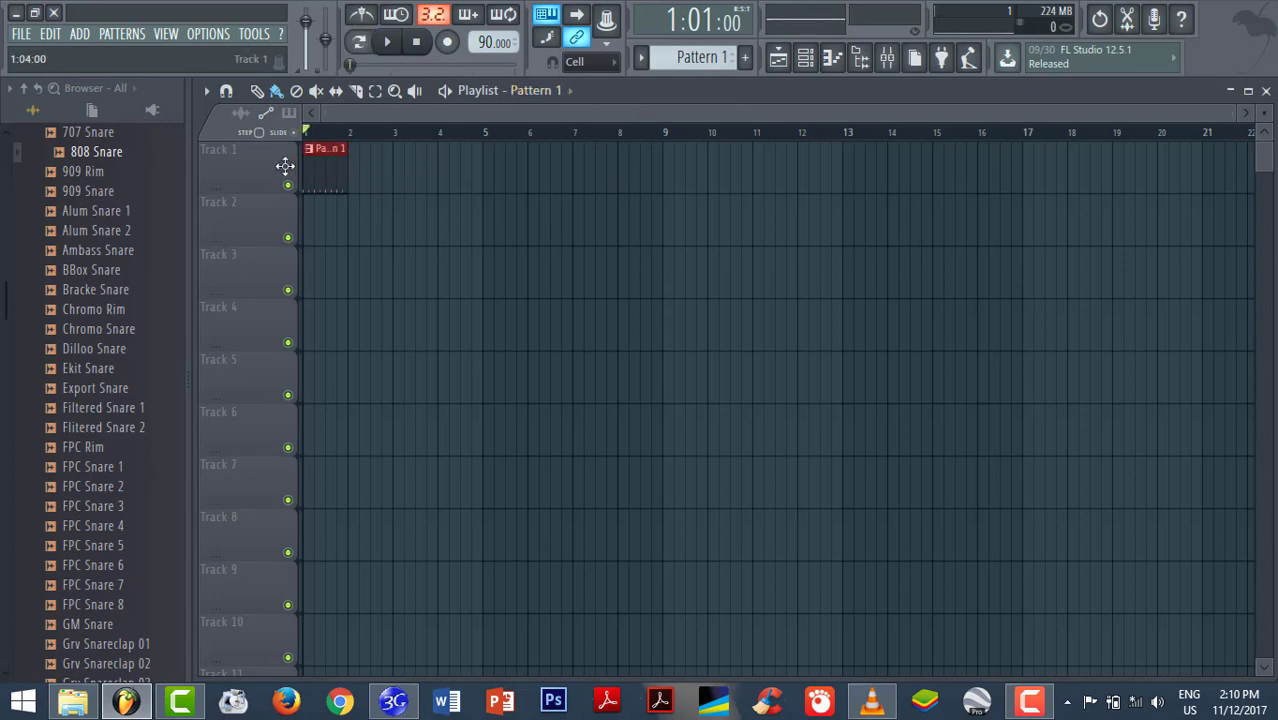
# - Open the mixer beside the channel rack and compare its insert tracks with the channels' mixer track numbers
pyautogui.click(805, 60)
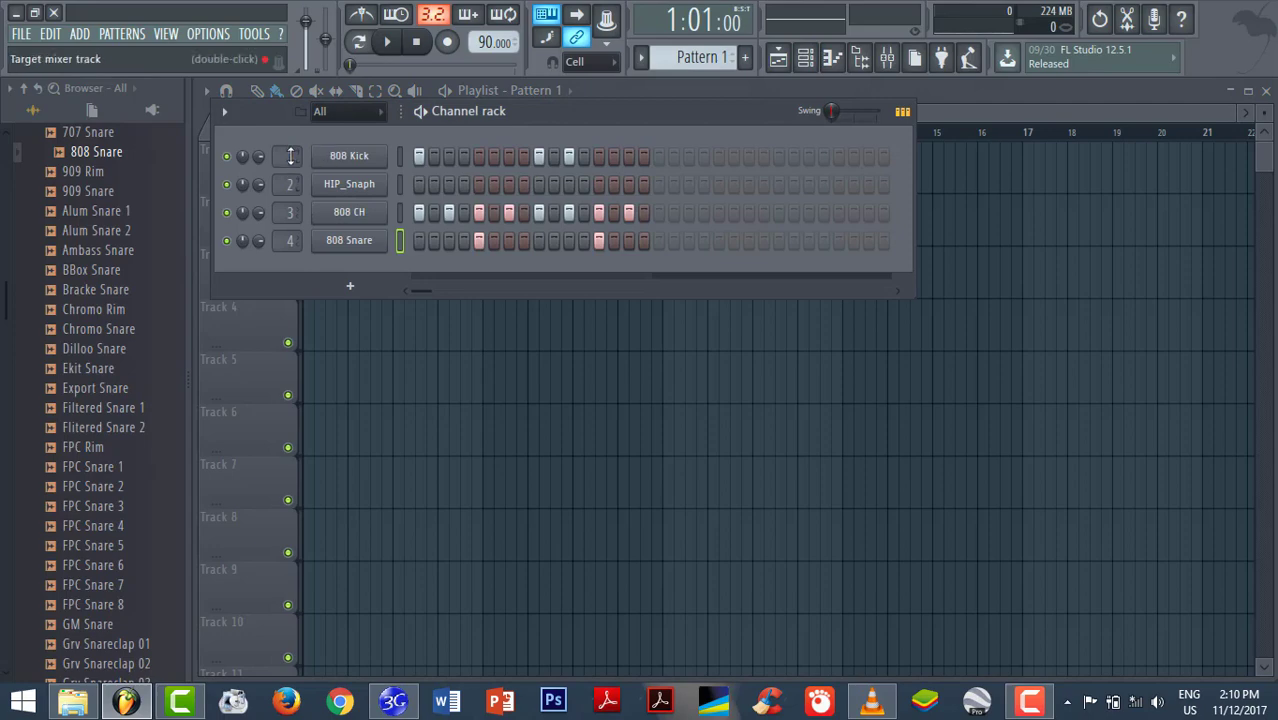
pyautogui.click(886, 57)
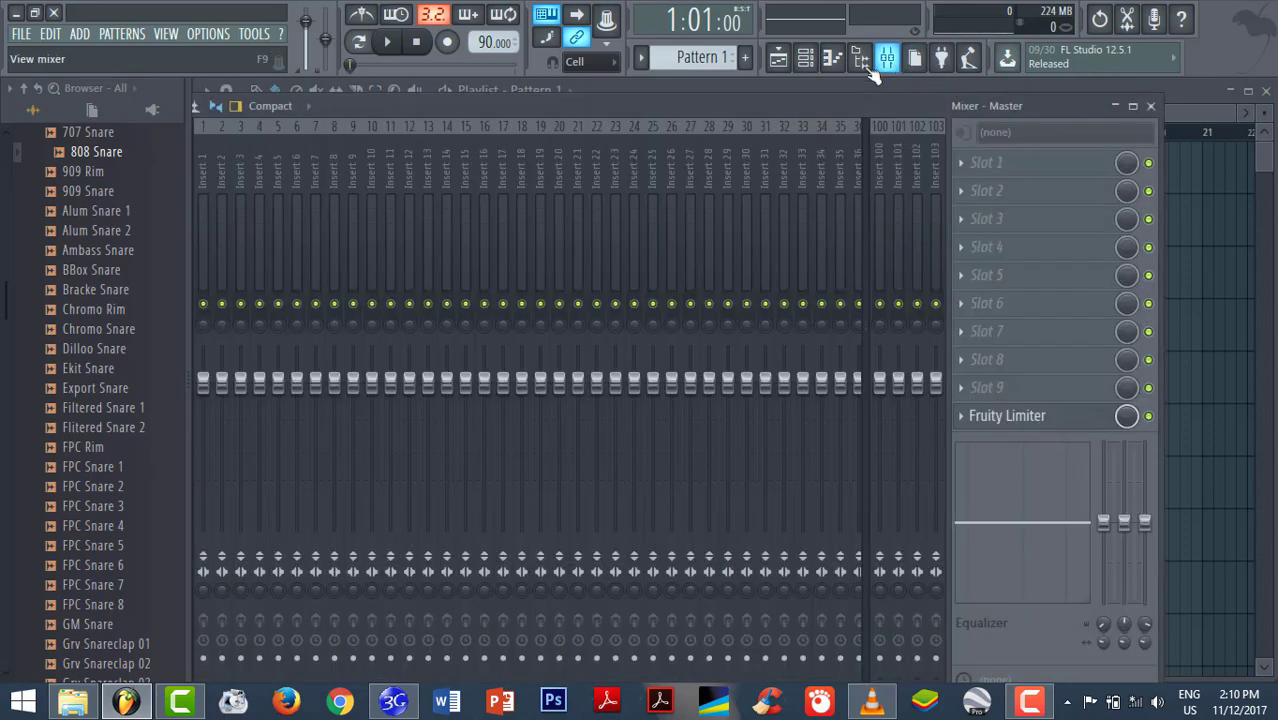
pyautogui.moveTo(590, 107); pyautogui.dragTo(844, 123)
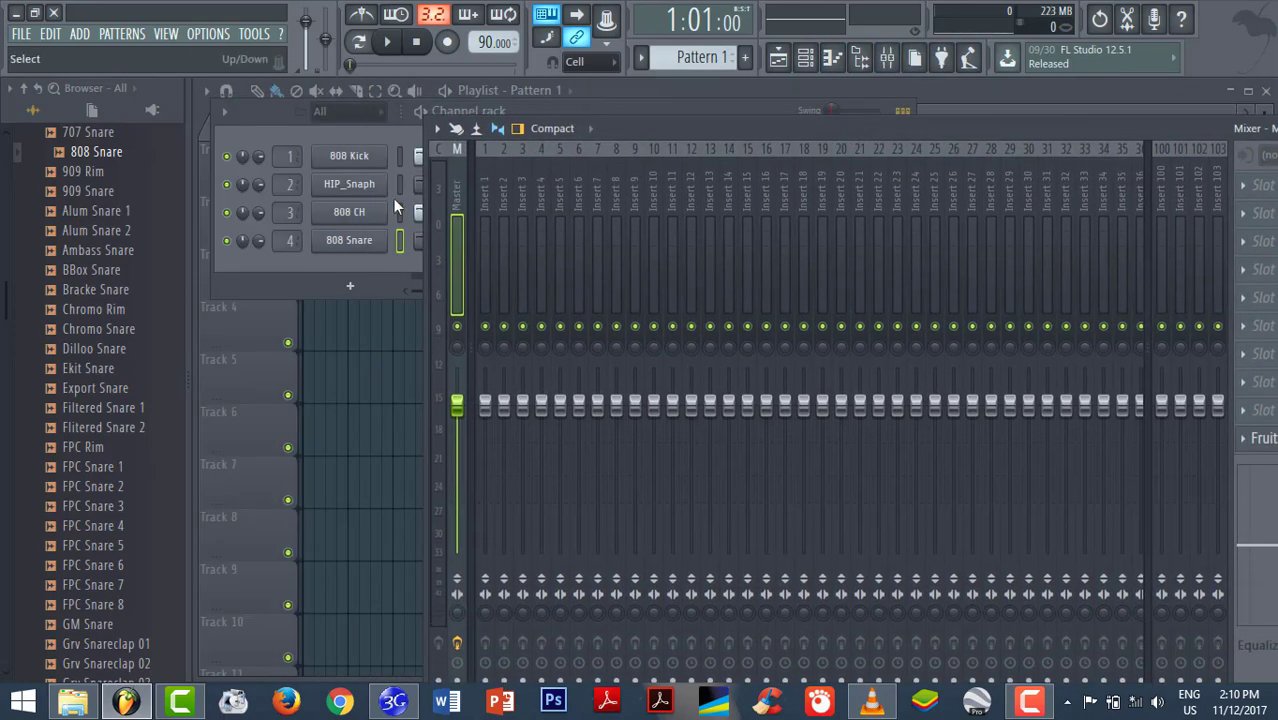
pyautogui.click(285, 157)
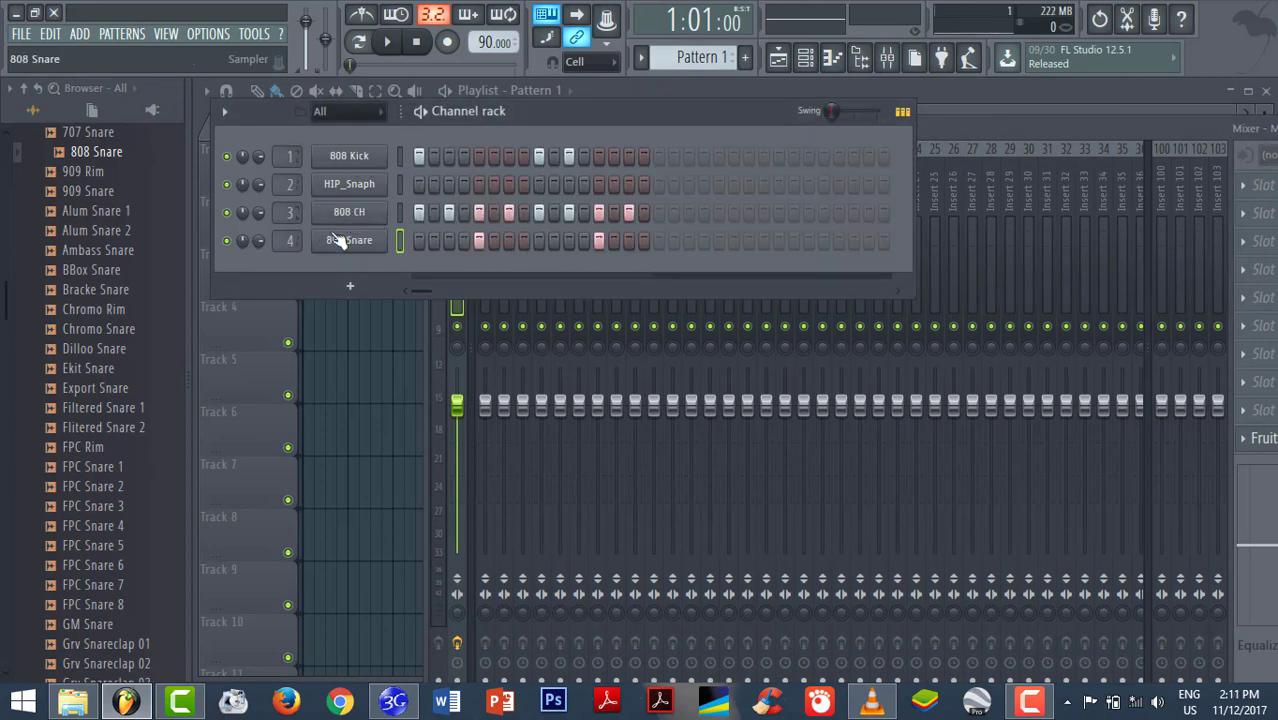
pyautogui.click(966, 131)
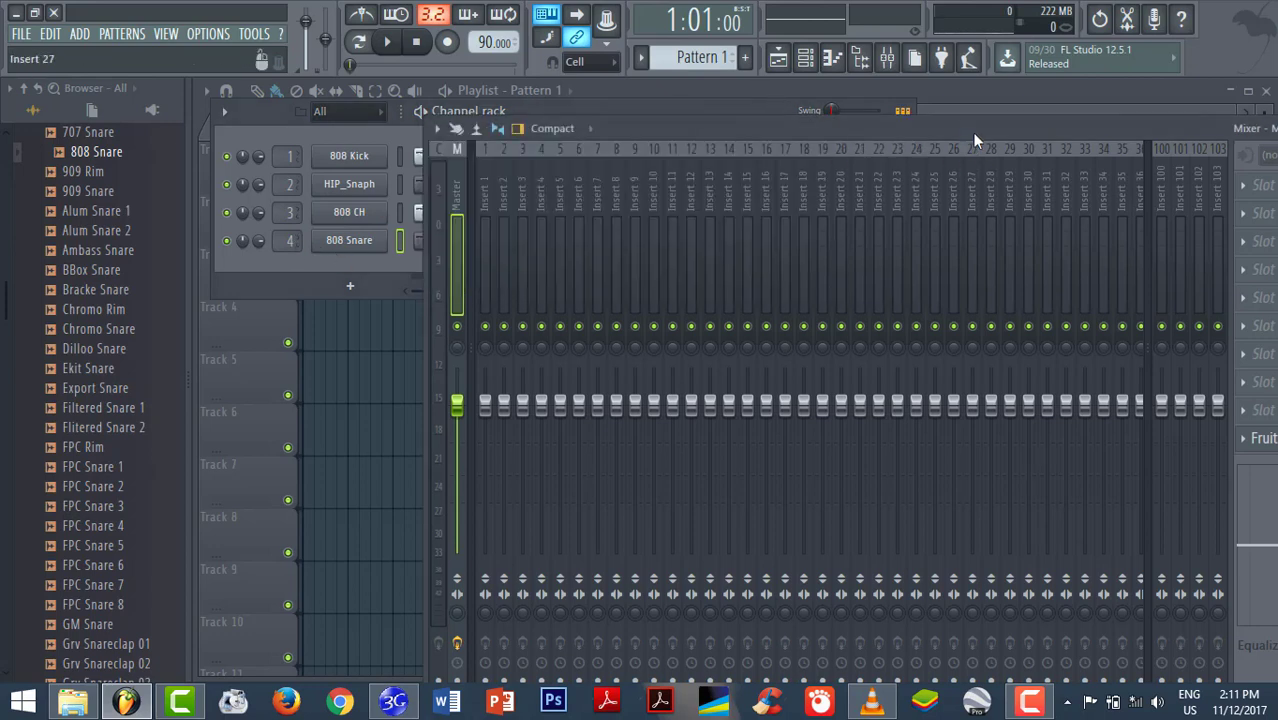
# - Balance the mixer levels during playback by lowering Insert 3 and raising Inserts 4 and 1, and return to the playlist
pyautogui.click(481, 193)
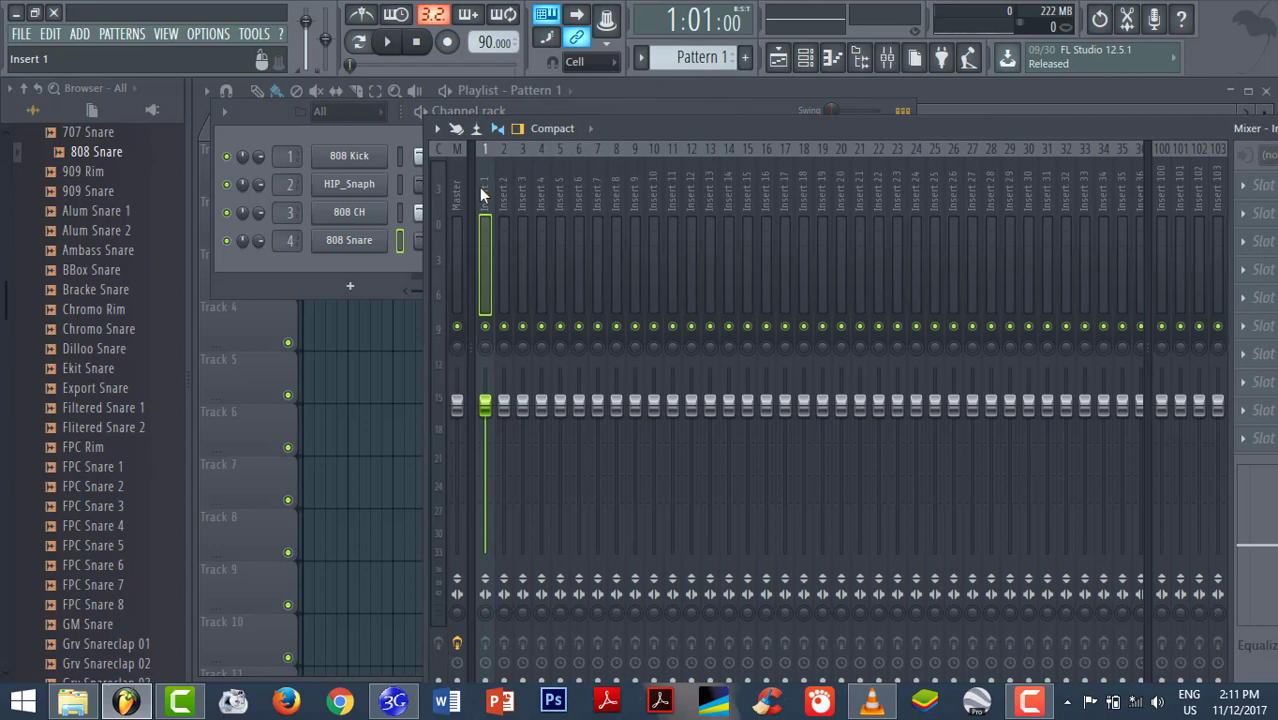
pyautogui.press('space')
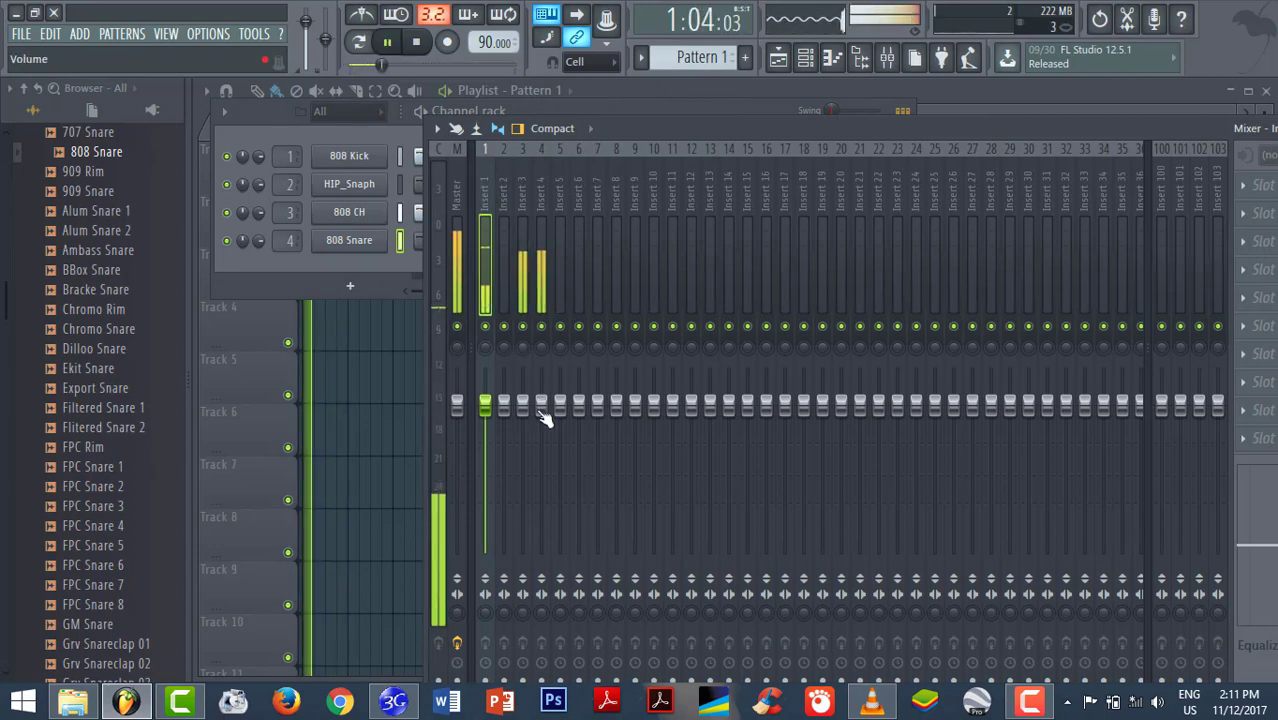
pyautogui.moveTo(531, 406); pyautogui.dragTo(485, 397)
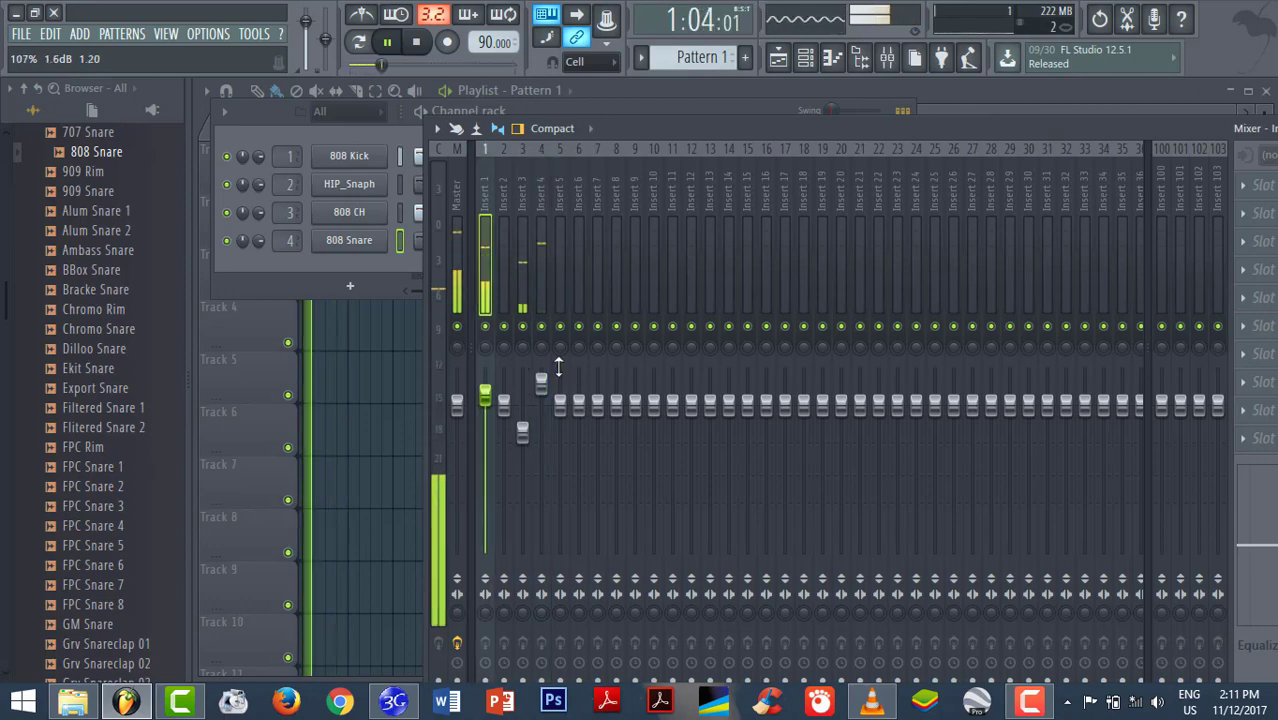
pyautogui.click(777, 57)
pyautogui.press('space')
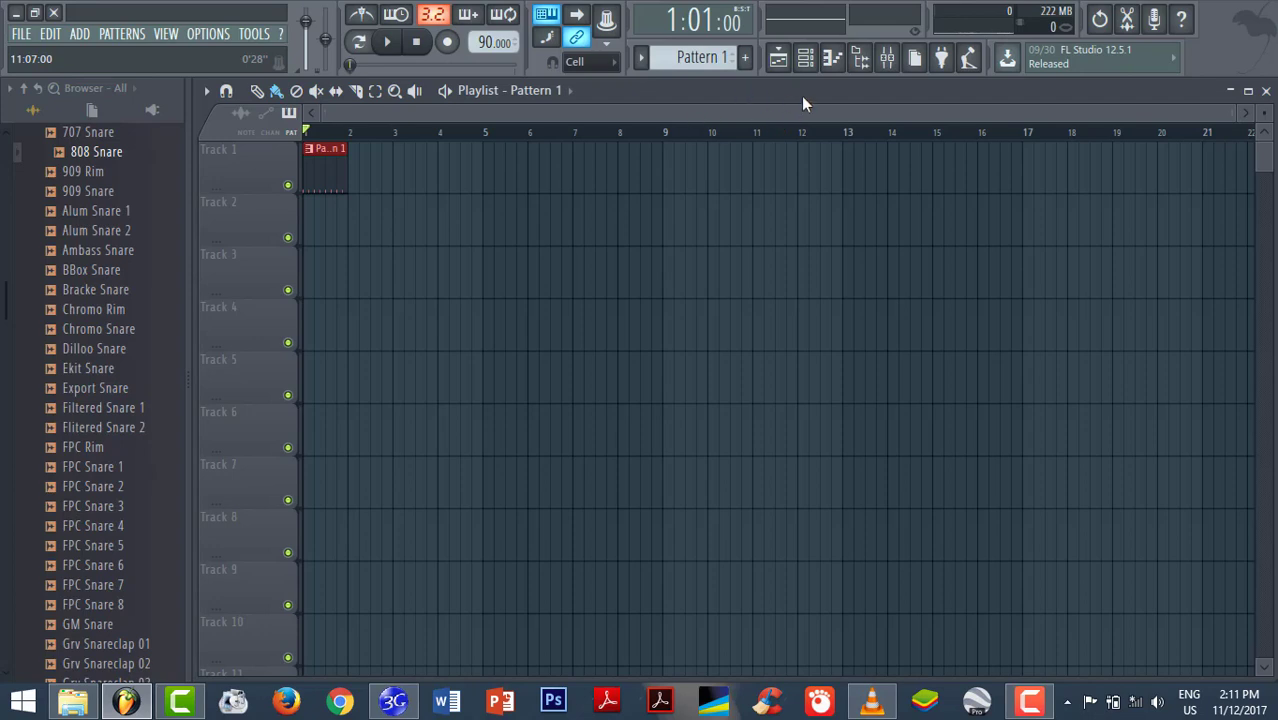
# - Open the 808 CH channel in the piano roll and vary the velocities of its hi-hat notes while the pattern plays
pyautogui.click(805, 58)
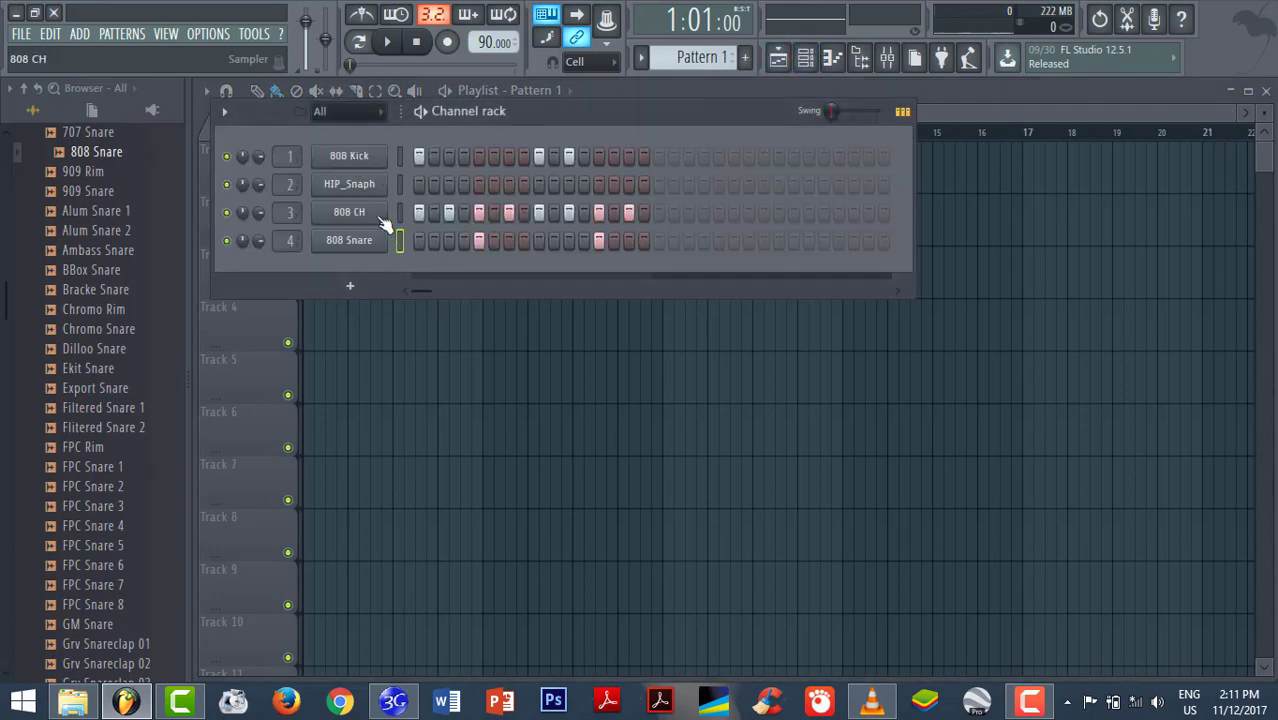
pyautogui.rightClick(385, 222)
pyautogui.click(440, 212)
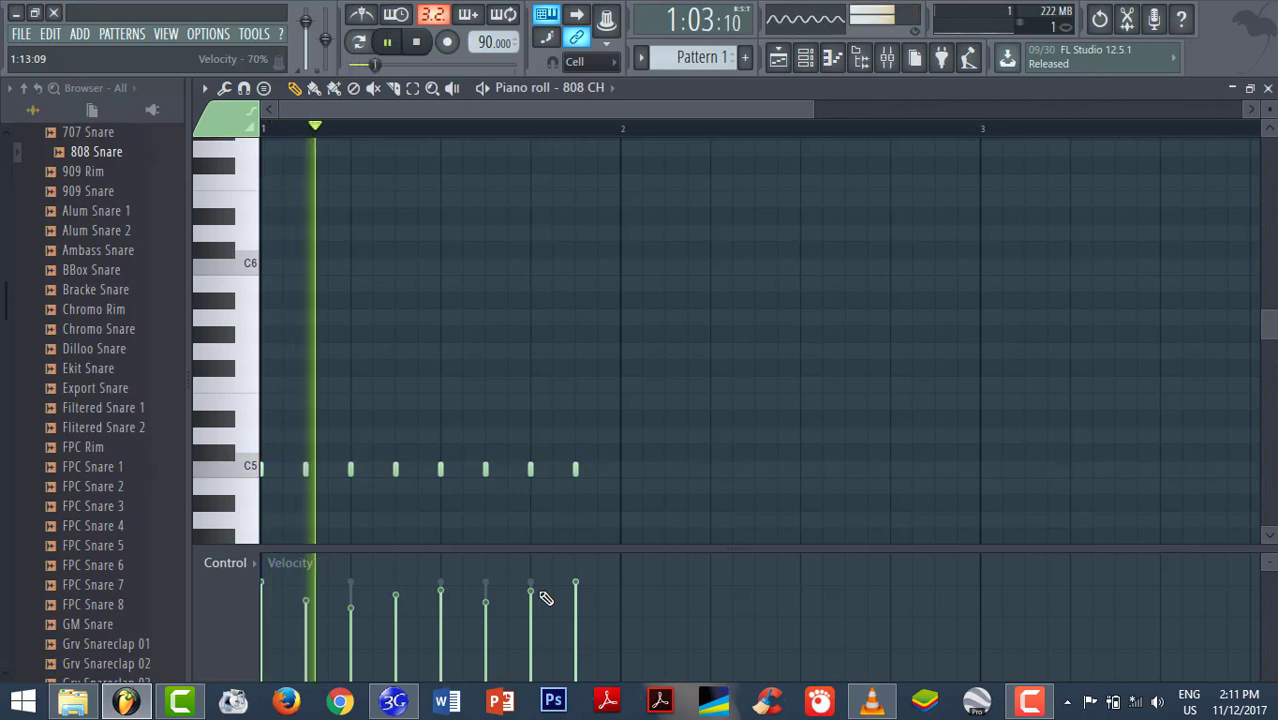
pyautogui.moveTo(547, 584)
pyautogui.mouseDown()
pyautogui.moveTo(348, 633)
pyautogui.moveTo(328, 623)
pyautogui.moveTo(414, 634)
pyautogui.moveTo(570, 616)
pyautogui.mouseUp()
pyautogui.press('space')
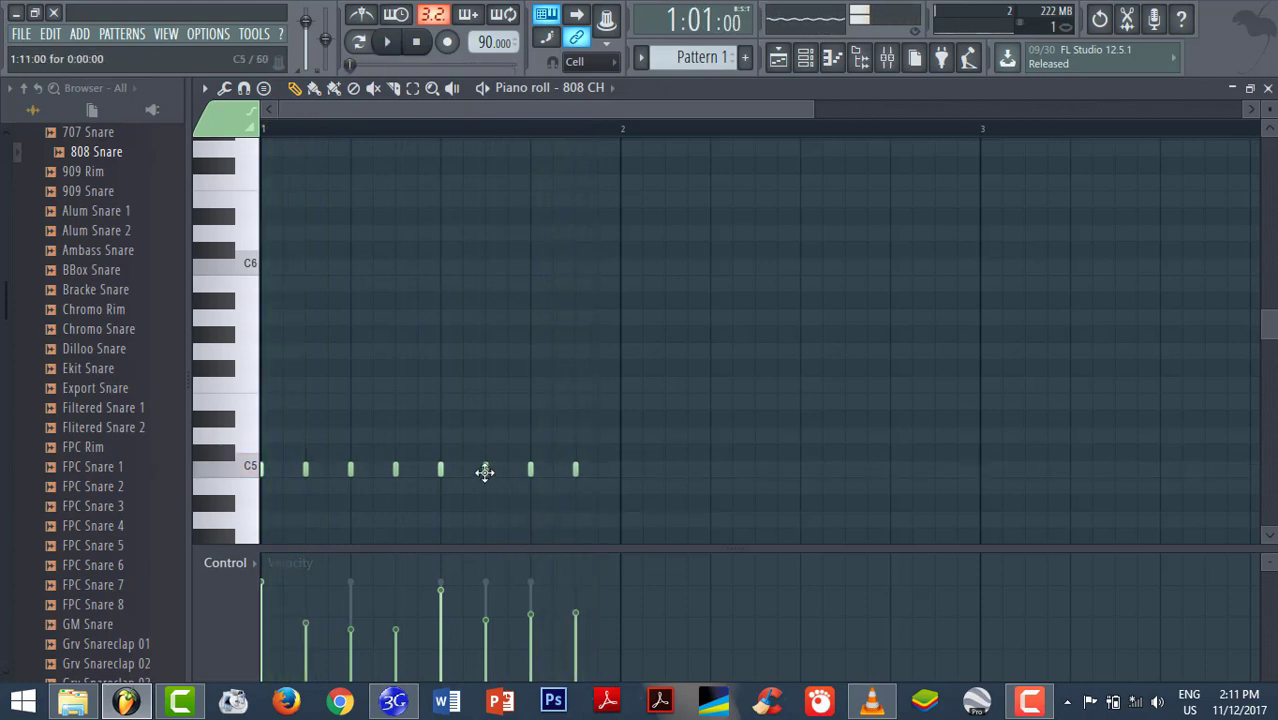
# - Add 808 CH notes at C5 on steps 12 and 14 and play the pattern
pyautogui.click(508, 469)
pyautogui.press('space')
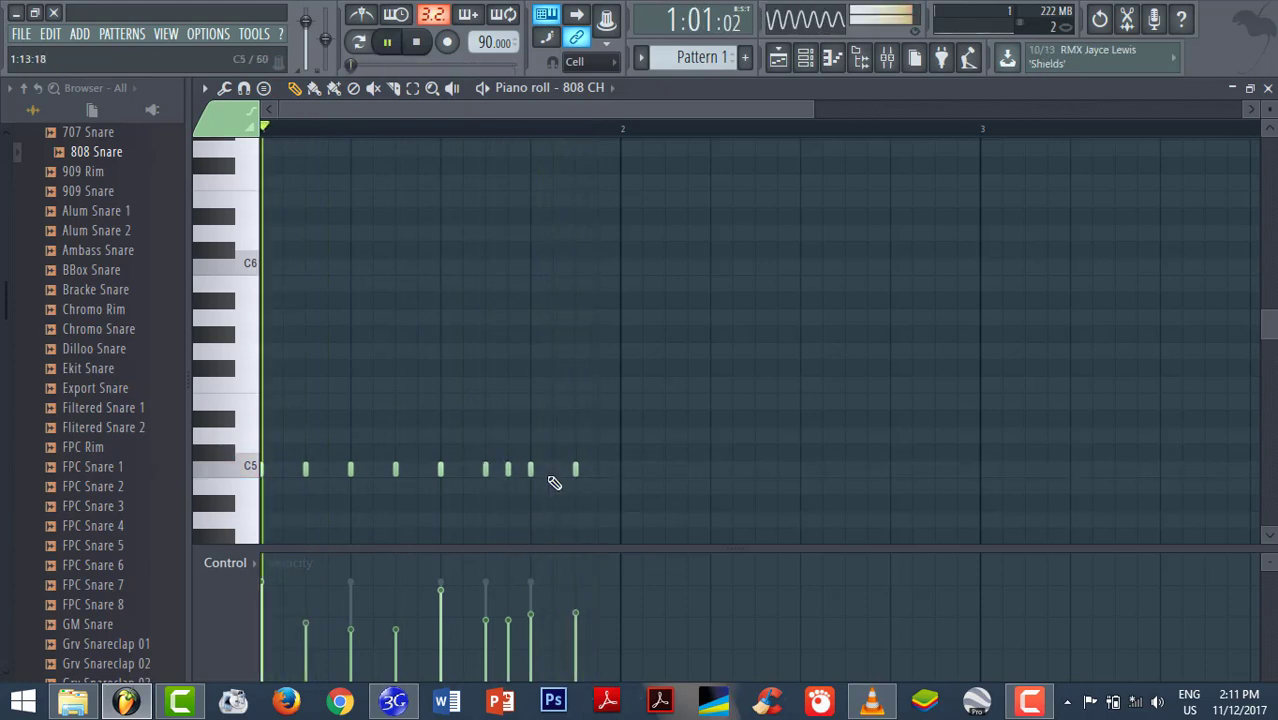
pyautogui.click(553, 469)
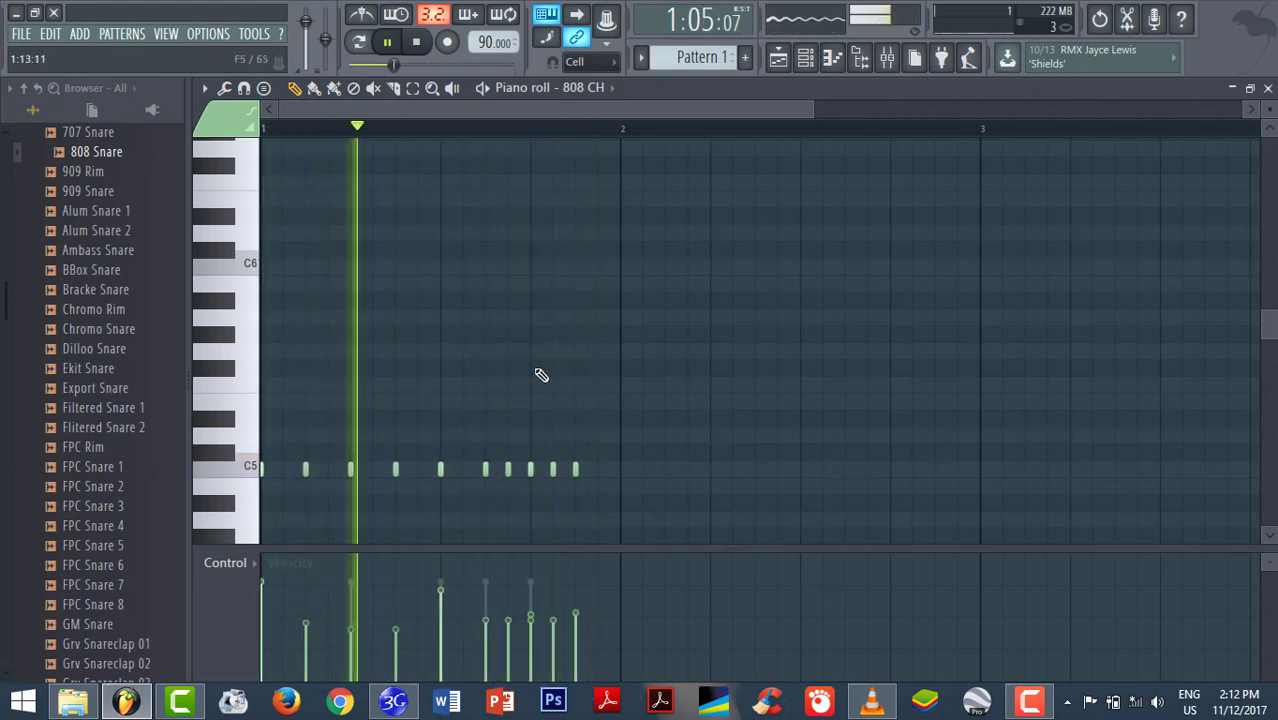
pyautogui.click(599, 63)
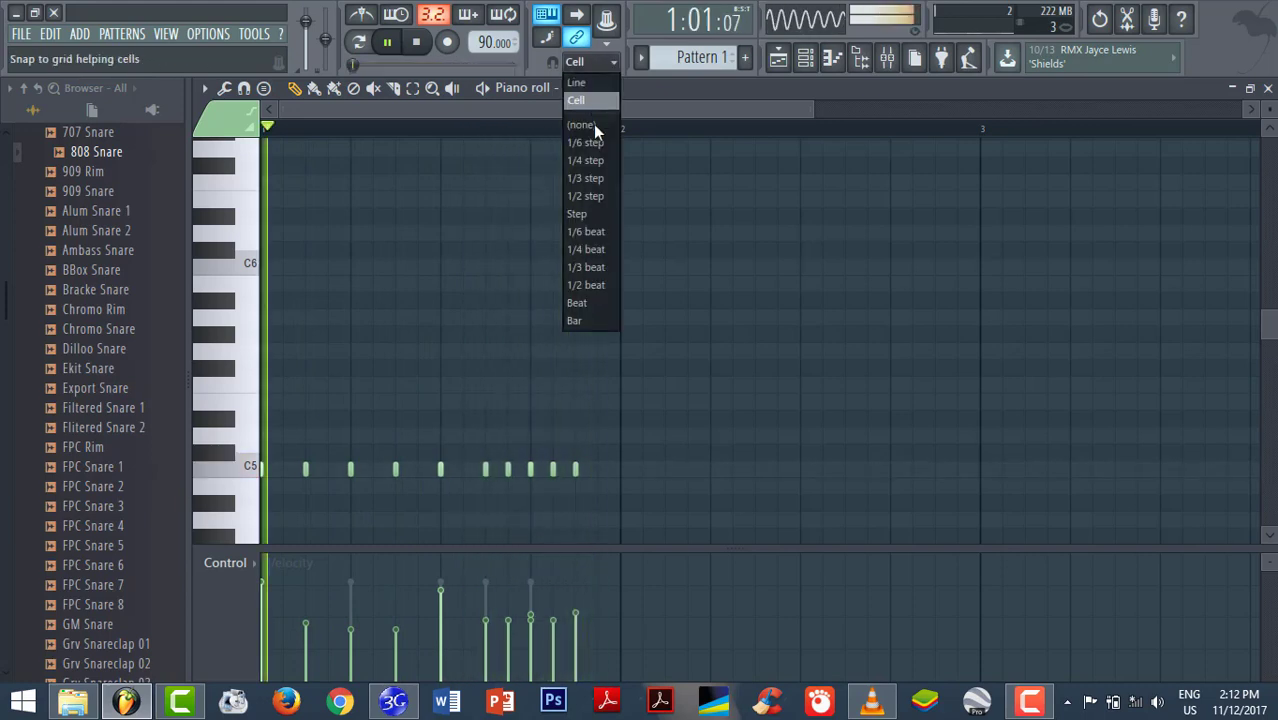
pyautogui.click(599, 162)
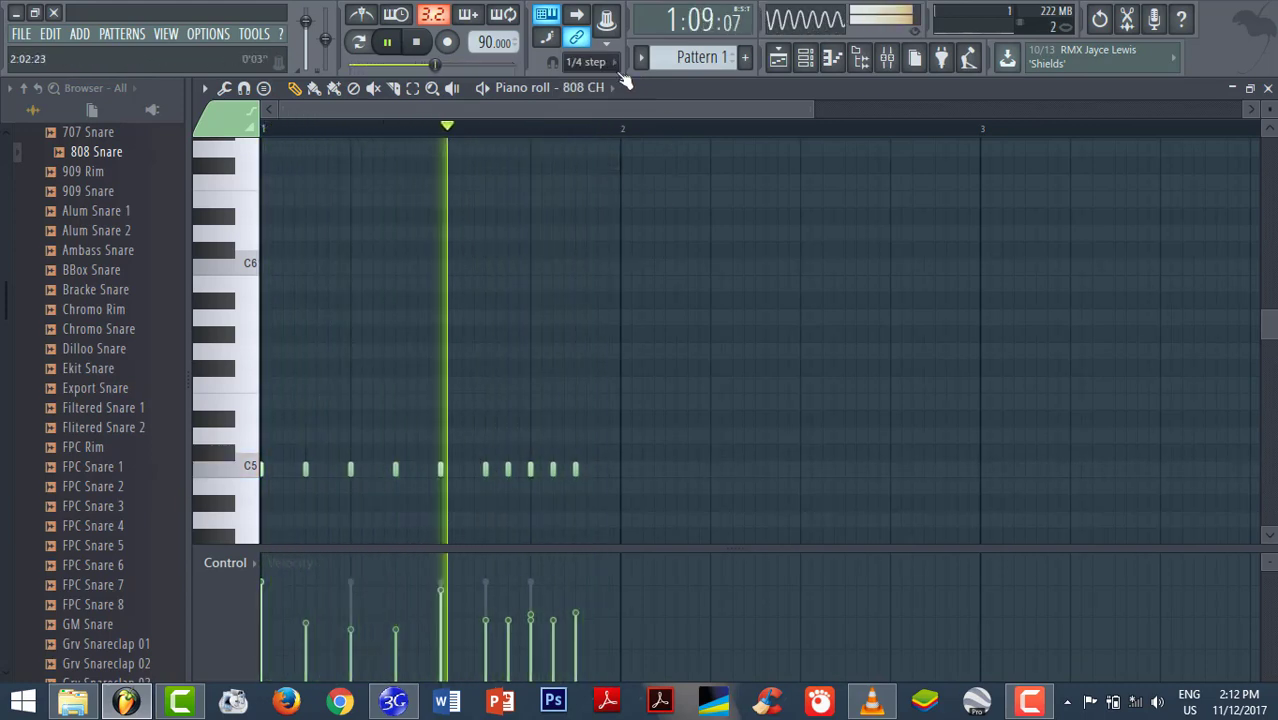
pyautogui.click(590, 63)
pyautogui.click(582, 102)
pyautogui.press('space')
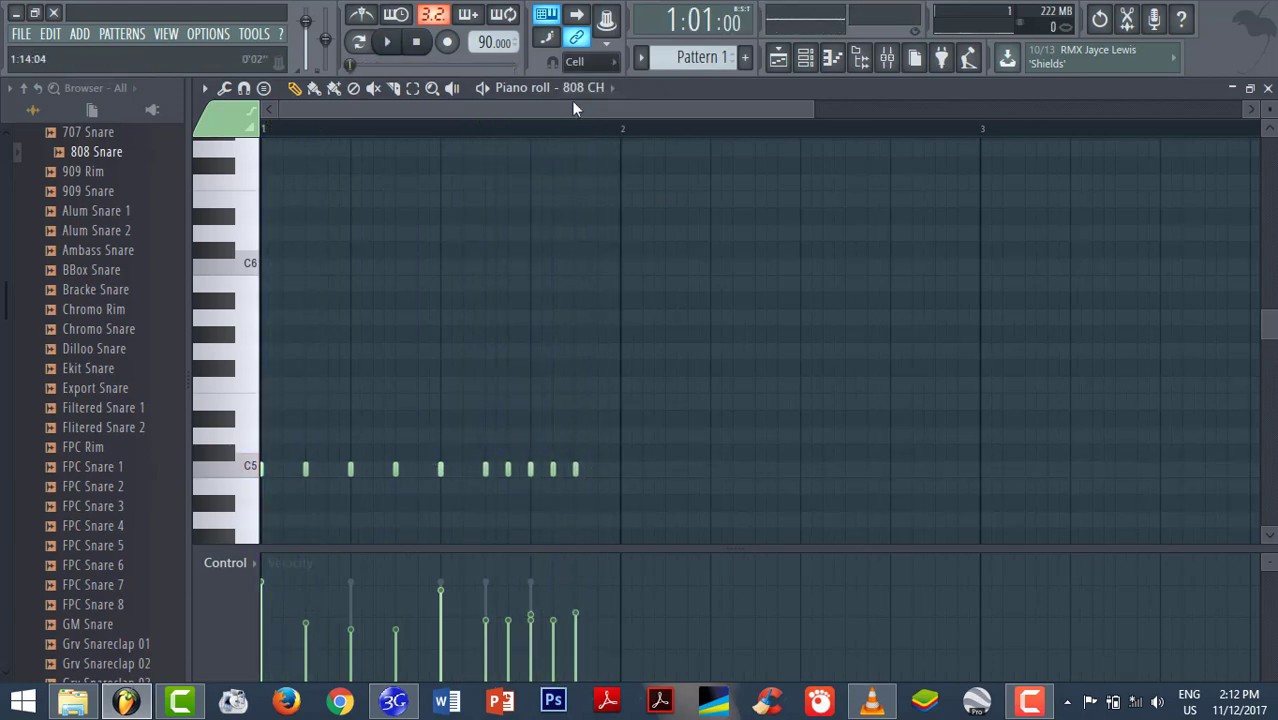
# - Set the snap to 1/4 step and add C5 hi-hat notes on step 10 and halfway after steps 10, 11 and 12
pyautogui.click(592, 63)
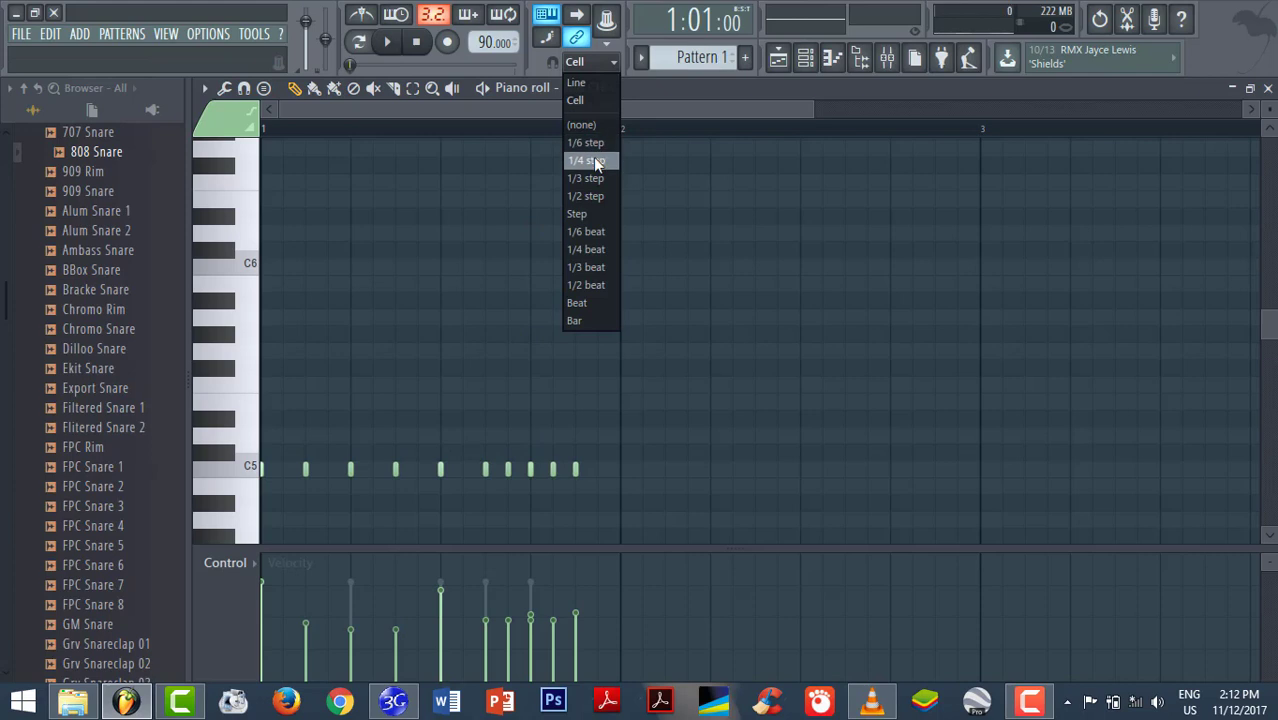
pyautogui.click(597, 162)
pyautogui.scroll(3, 463, 490)
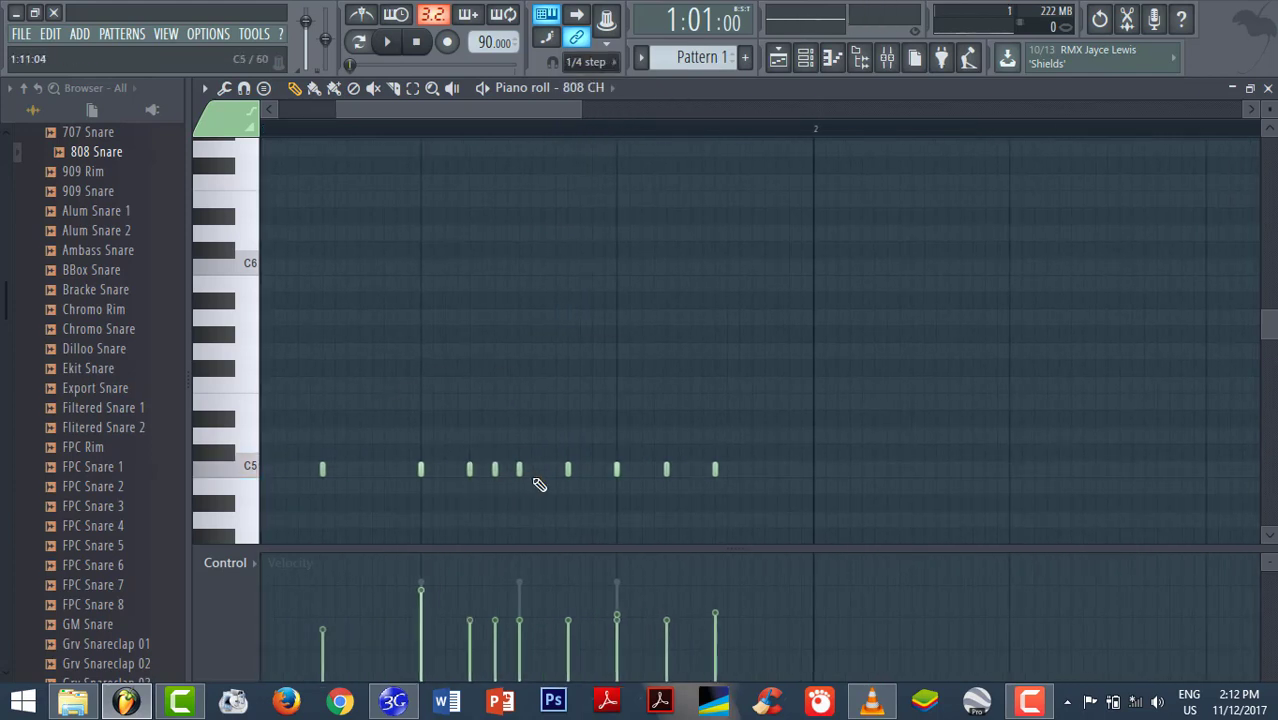
pyautogui.press('space')
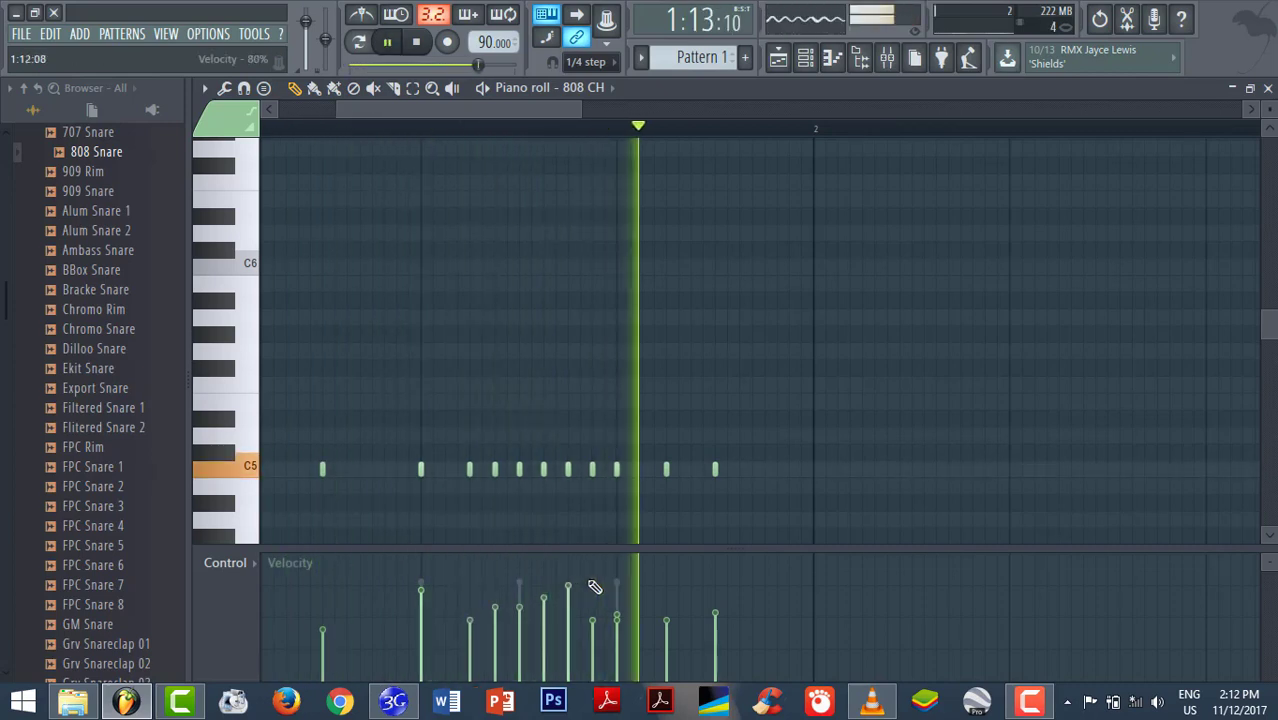
# - Lower the velocities of the hi-hat roll's first notes and add C5 notes a quarter step before and after step 12
pyautogui.click(507, 625)
pyautogui.moveTo(511, 632)
pyautogui.mouseDown()
pyautogui.moveTo(547, 604)
pyautogui.moveTo(488, 633)
pyautogui.moveTo(527, 653)
pyautogui.moveTo(546, 627)
pyautogui.mouseUp()
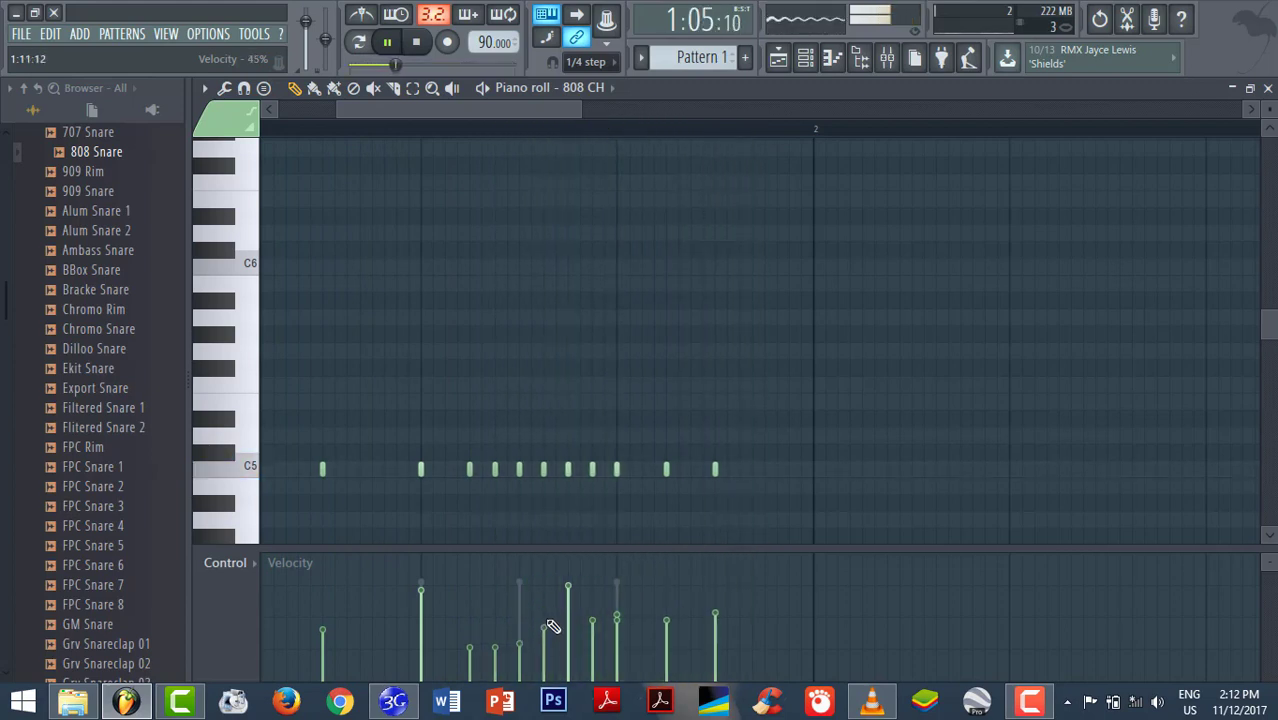
pyautogui.click(555, 469)
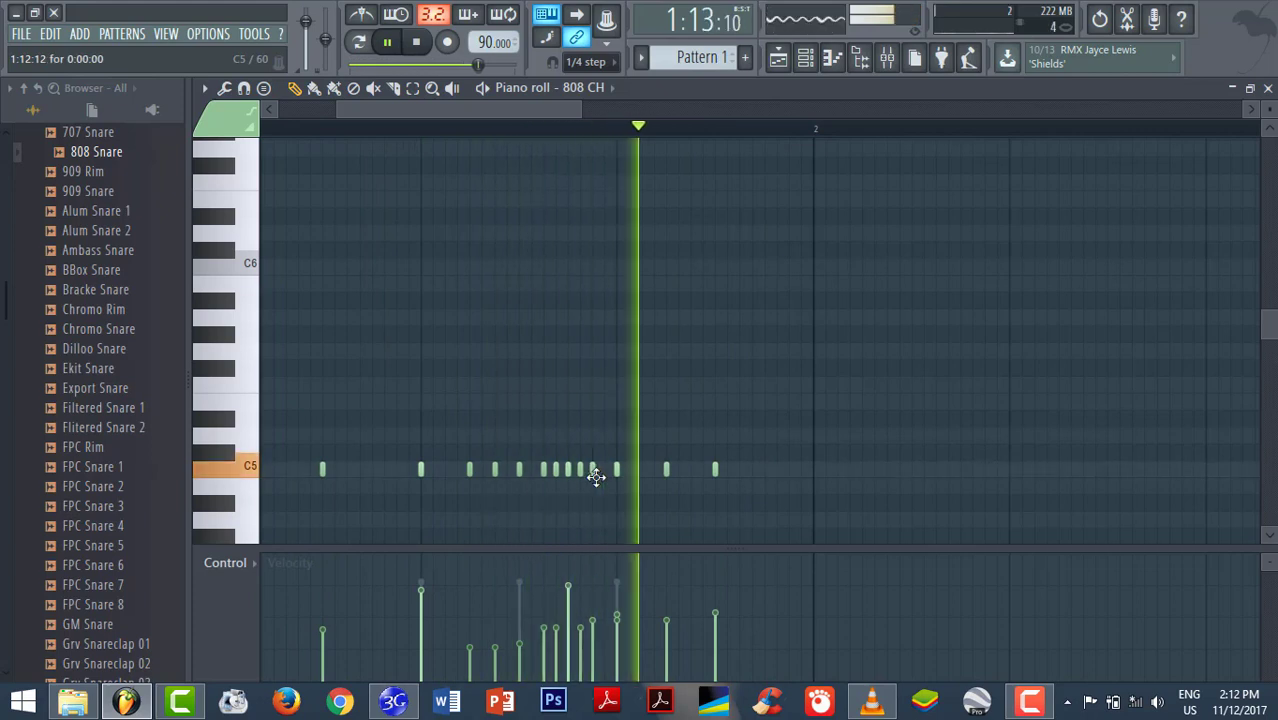
pyautogui.click(580, 469)
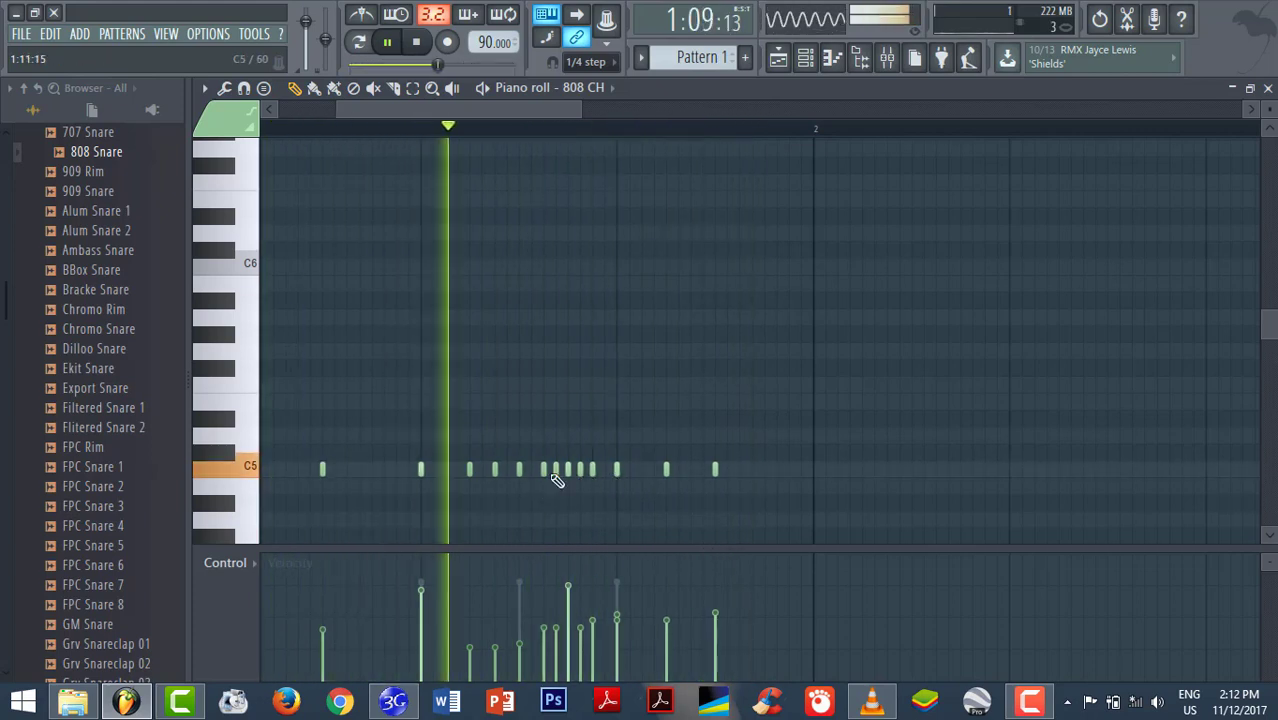
# - Reduce the hi-hat roll's velocities between steps 10 and 12.25 to a low, gradually rising level and stop playback
pyautogui.click(579, 607)
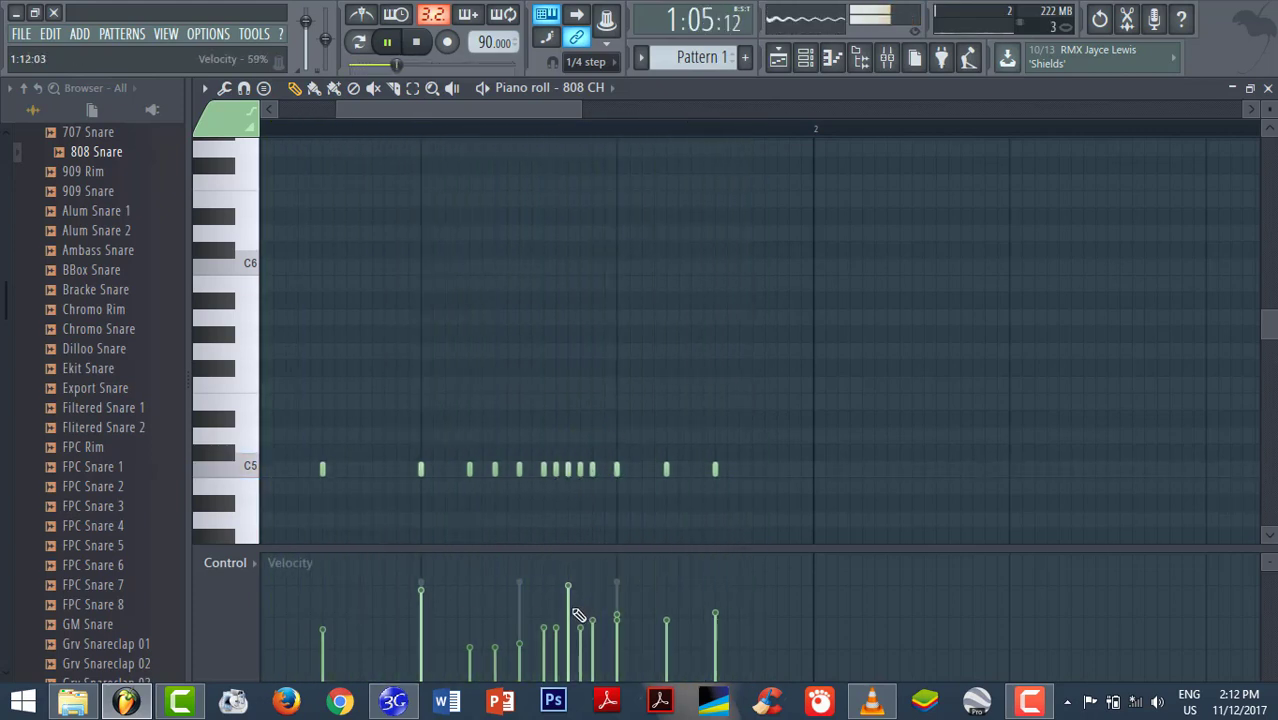
pyautogui.moveTo(567, 640)
pyautogui.mouseDown()
pyautogui.moveTo(480, 669)
pyautogui.moveTo(578, 663)
pyautogui.moveTo(518, 683)
pyautogui.mouseUp()
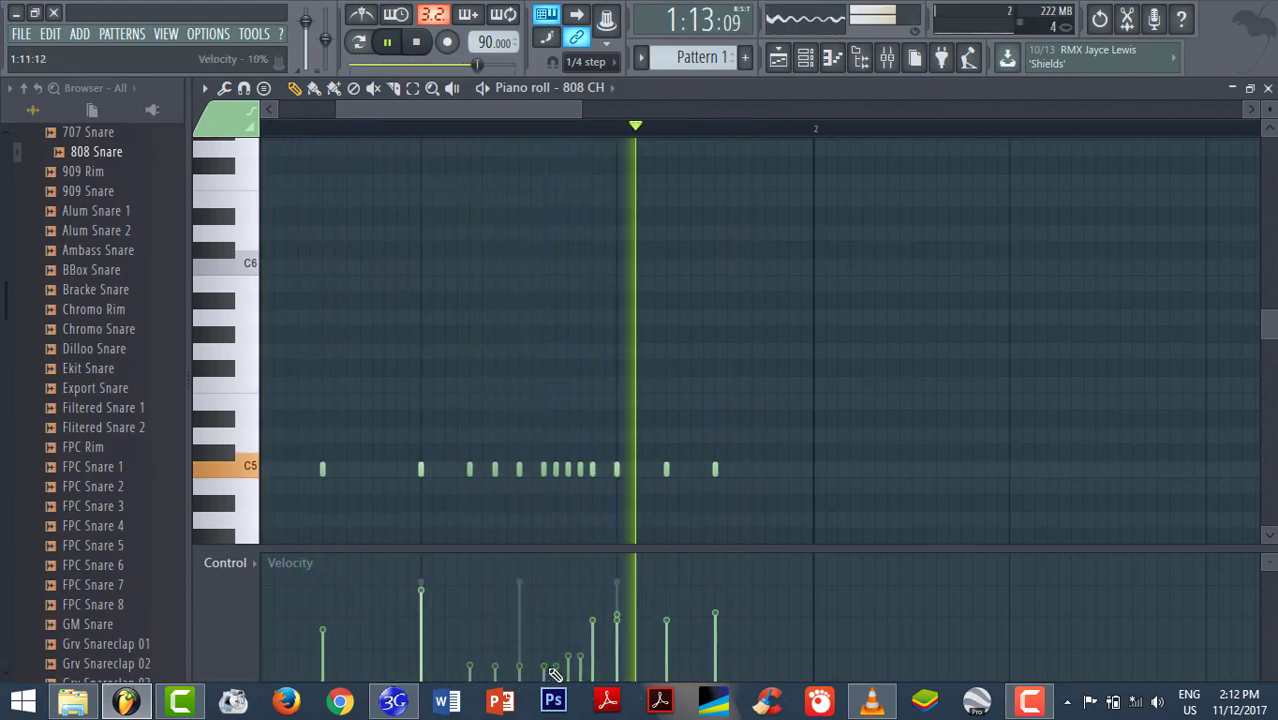
pyautogui.press('space')
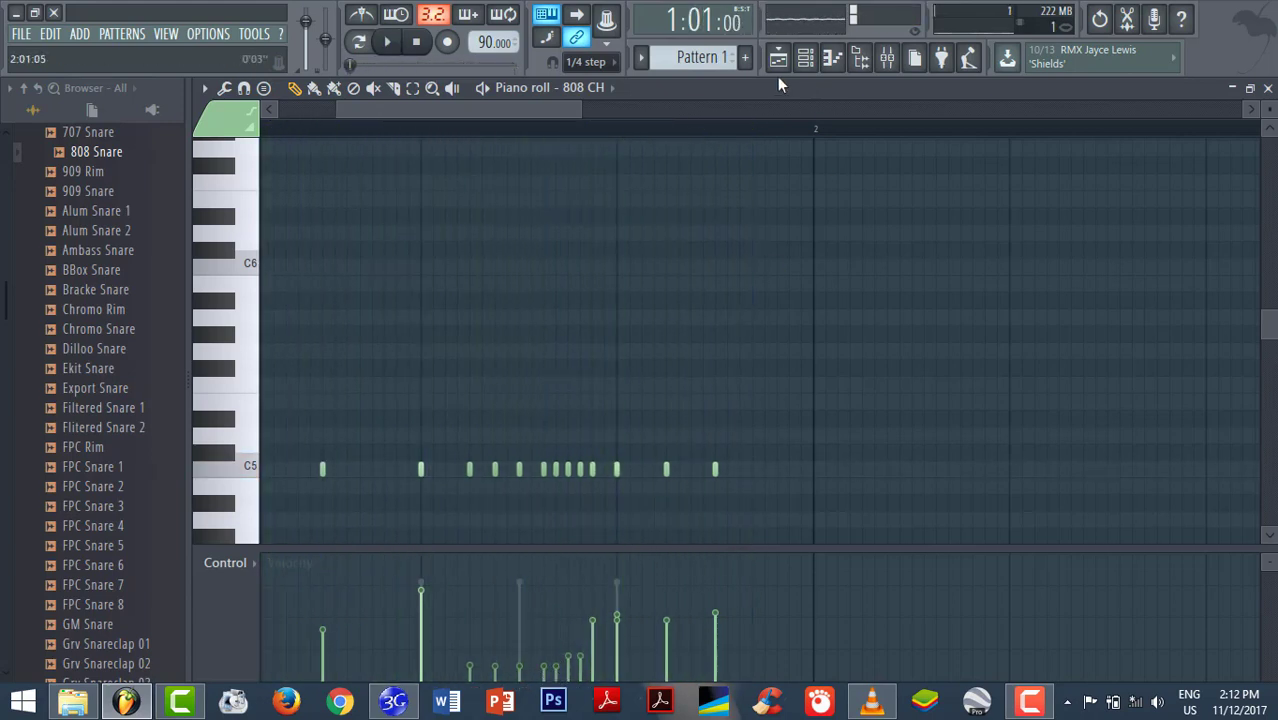
# - Open the 808 Snare channel in the piano roll and raise the first snare hit's velocity to about 88% during playback
pyautogui.click(777, 58)
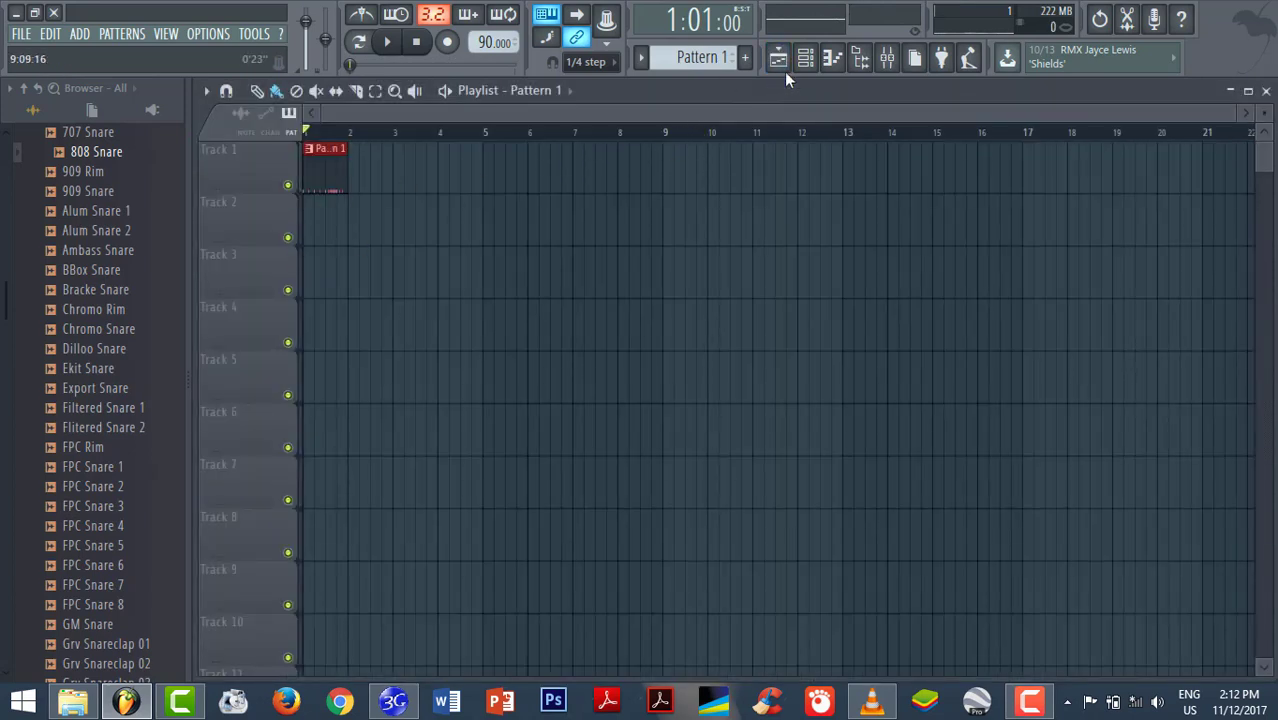
pyautogui.click(806, 58)
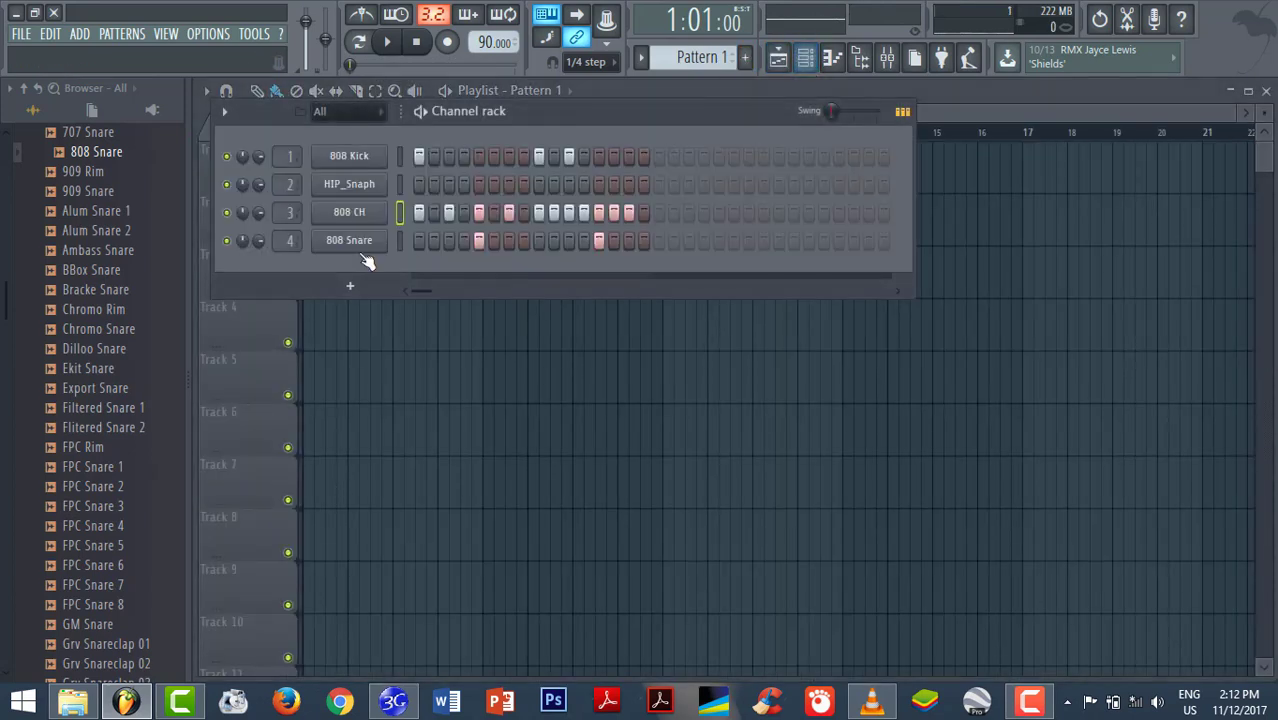
pyautogui.rightClick(320, 240)
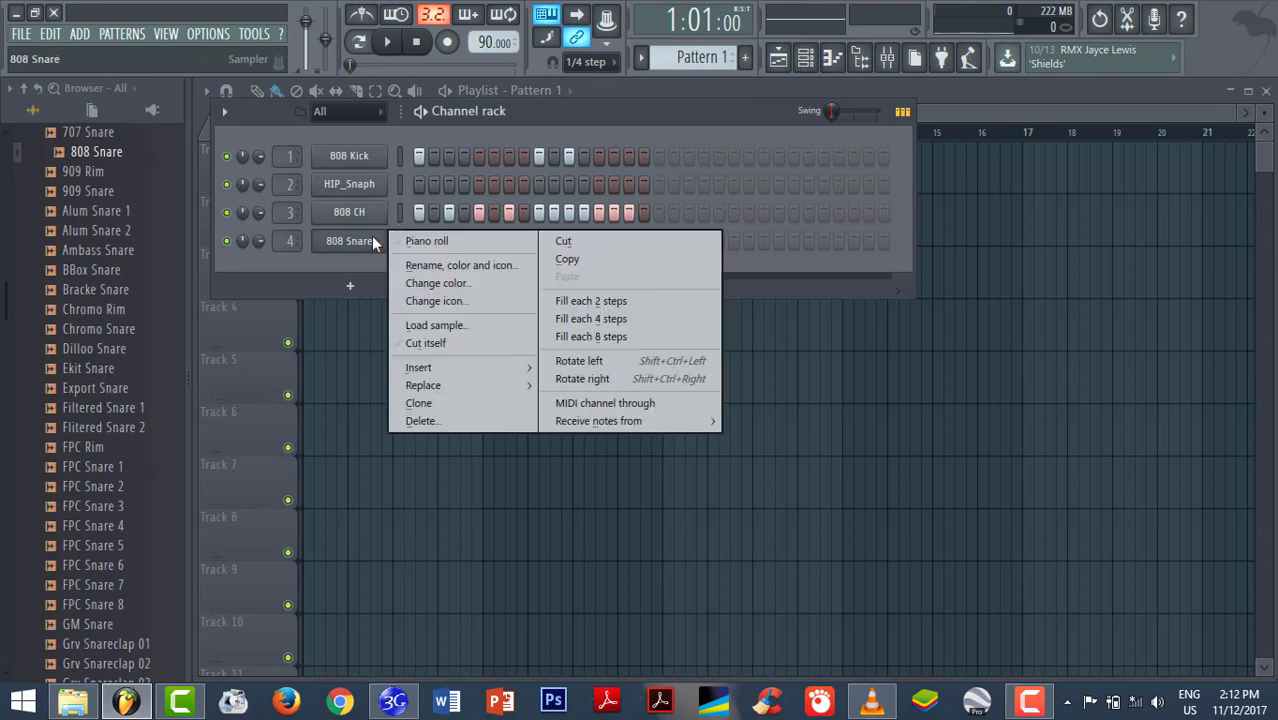
pyautogui.click(460, 239)
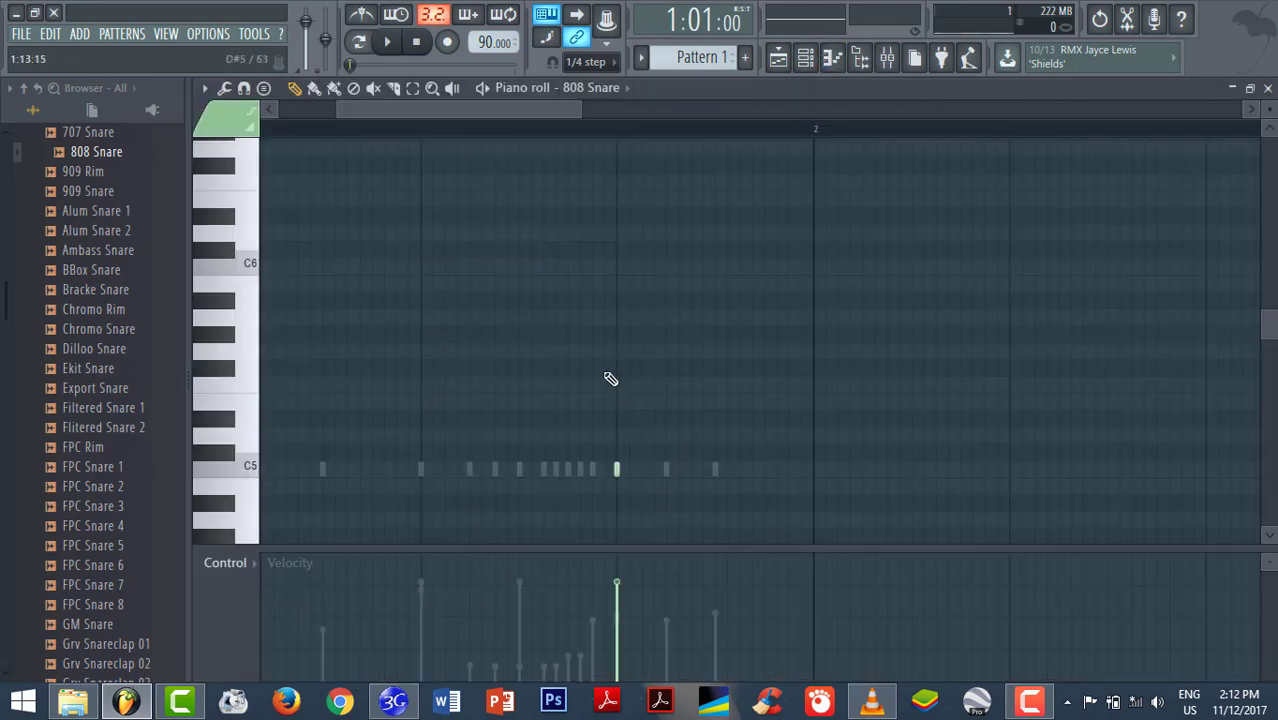
pyautogui.moveTo(558, 112); pyautogui.dragTo(499, 112)
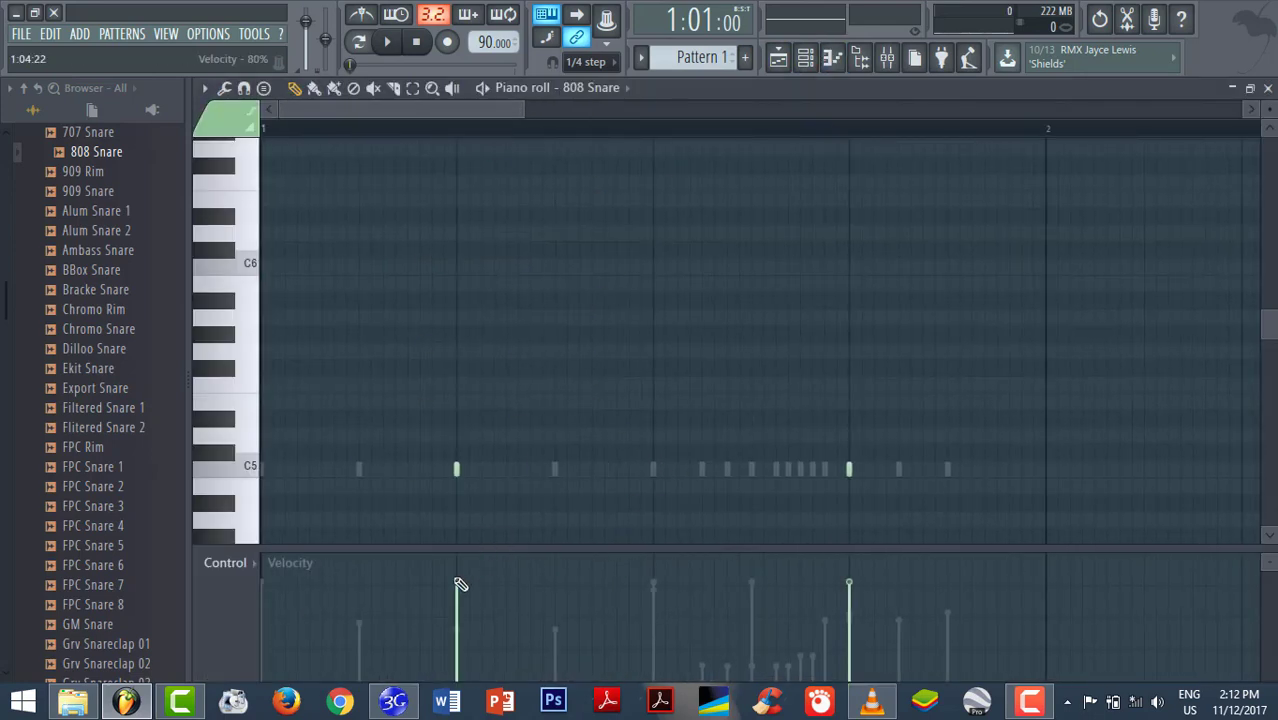
pyautogui.press('space')
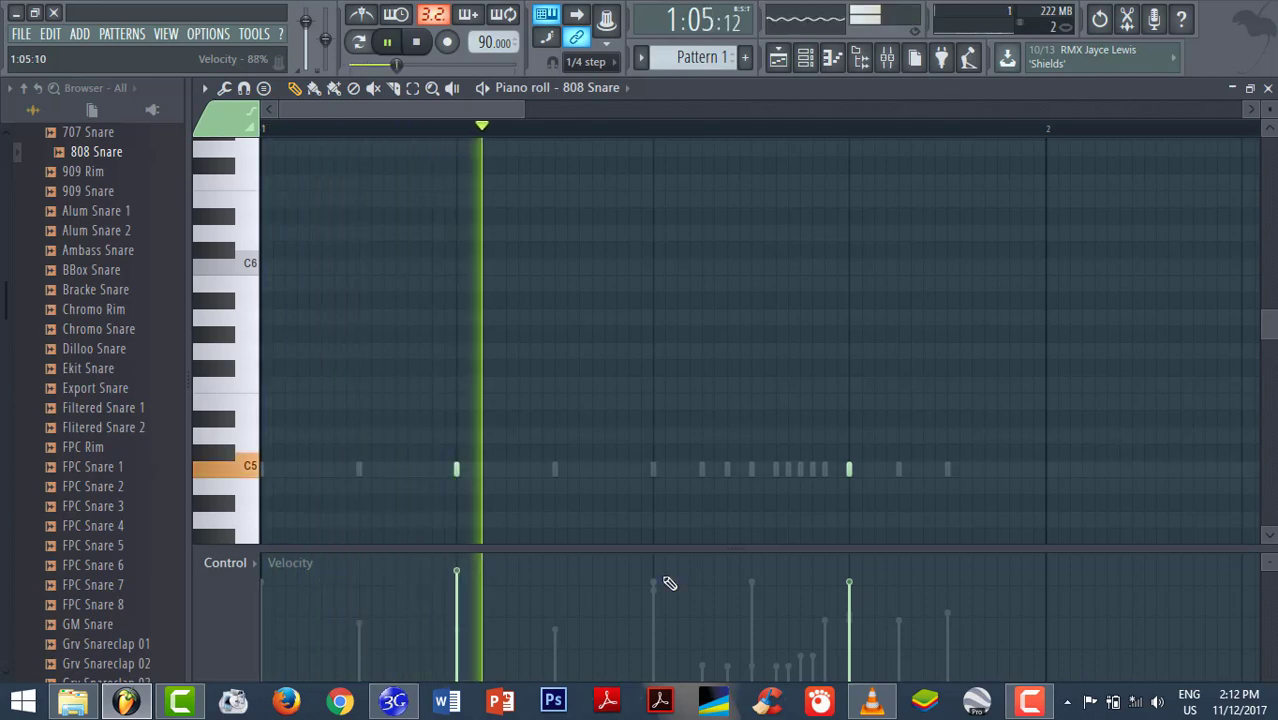
# - Lower the second 808 Snare hit's velocity, return to the playlist and stop playback
pyautogui.click(851, 638)
pyautogui.moveTo(851, 638); pyautogui.dragTo(859, 608)
pyautogui.click(778, 58)
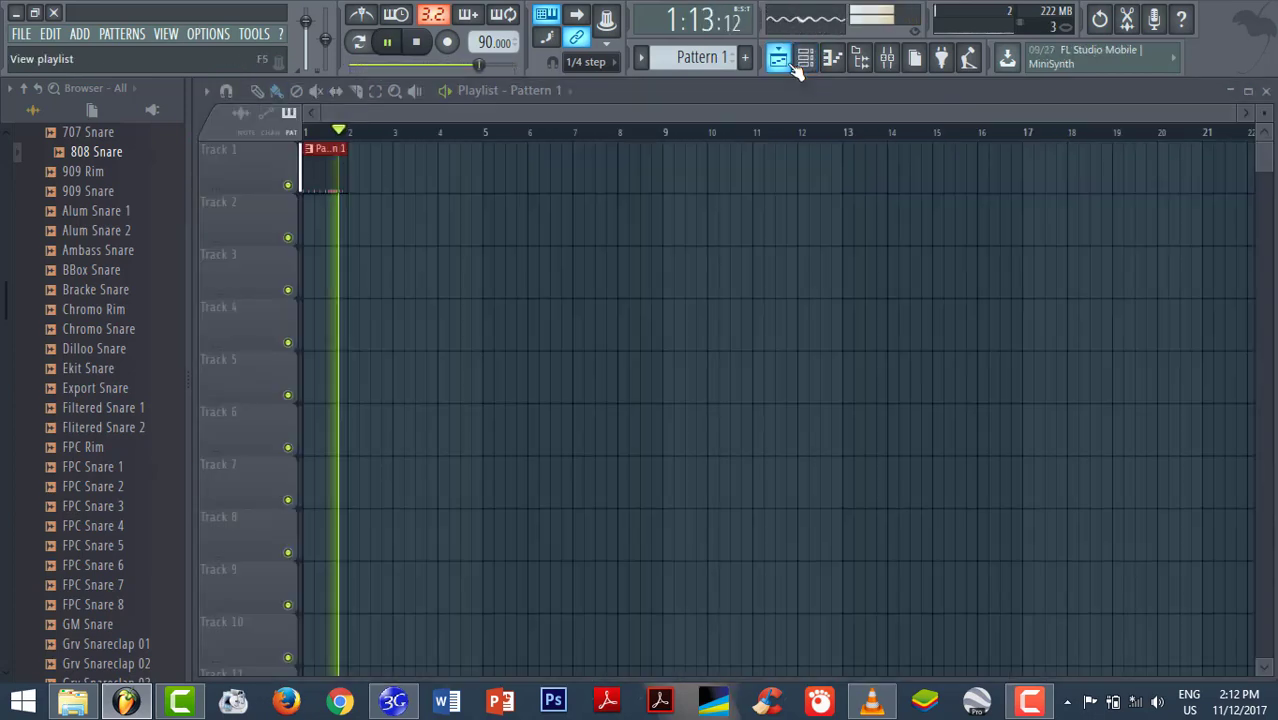
pyautogui.press('space')
# - Switch to Pattern 2, place 808 Kick hits on steps 1 and 5, and try a HIP_Snaph hit on step 9 during playback
pyautogui.scroll(-1, 716, 58)
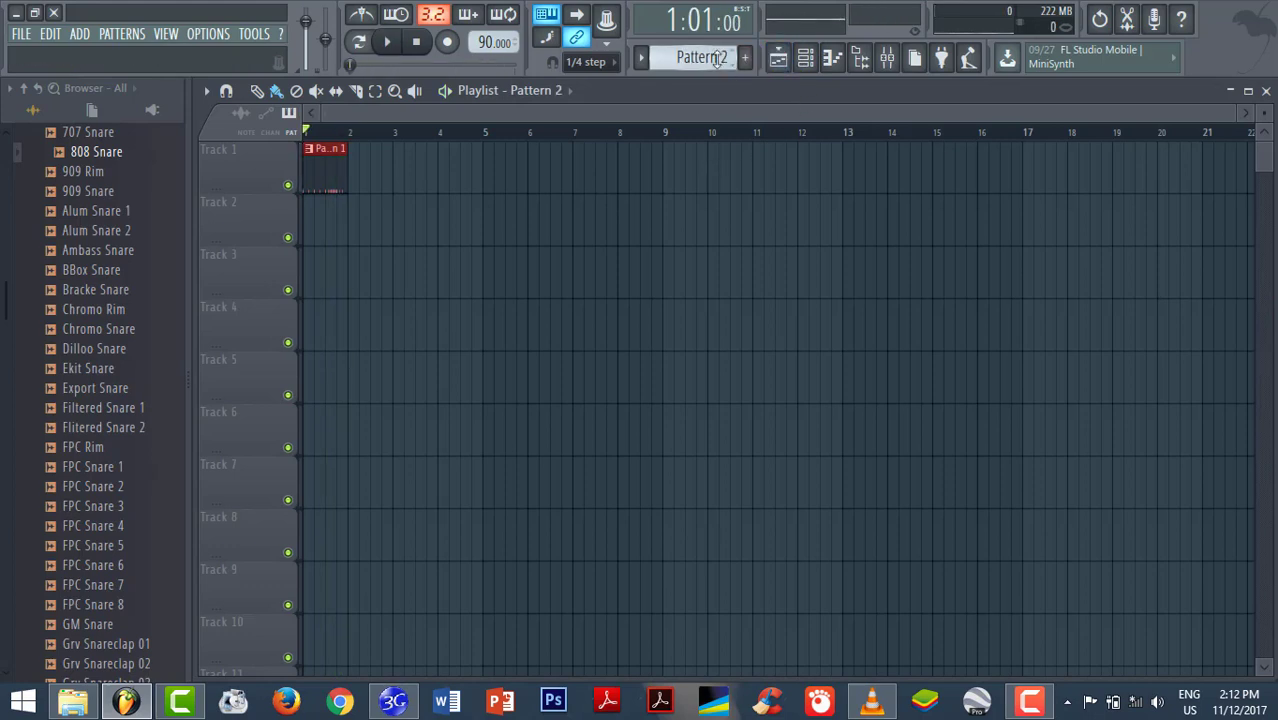
pyautogui.click(806, 58)
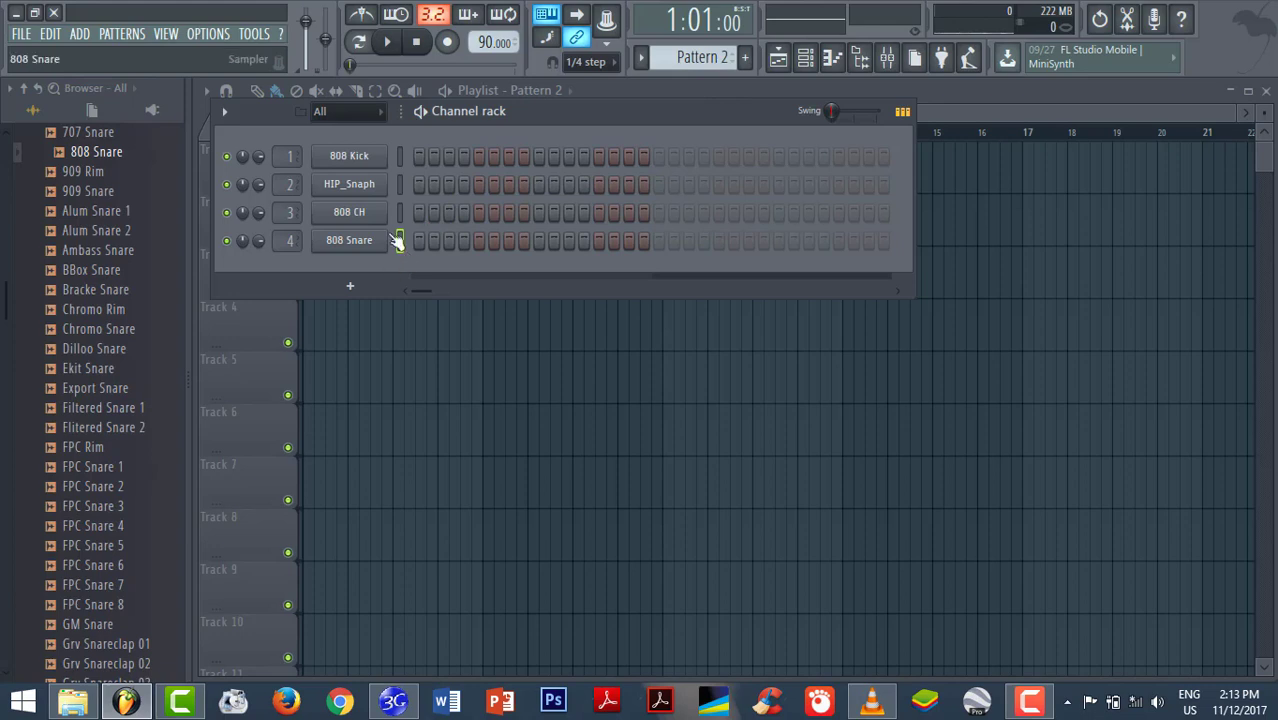
pyautogui.click(418, 156)
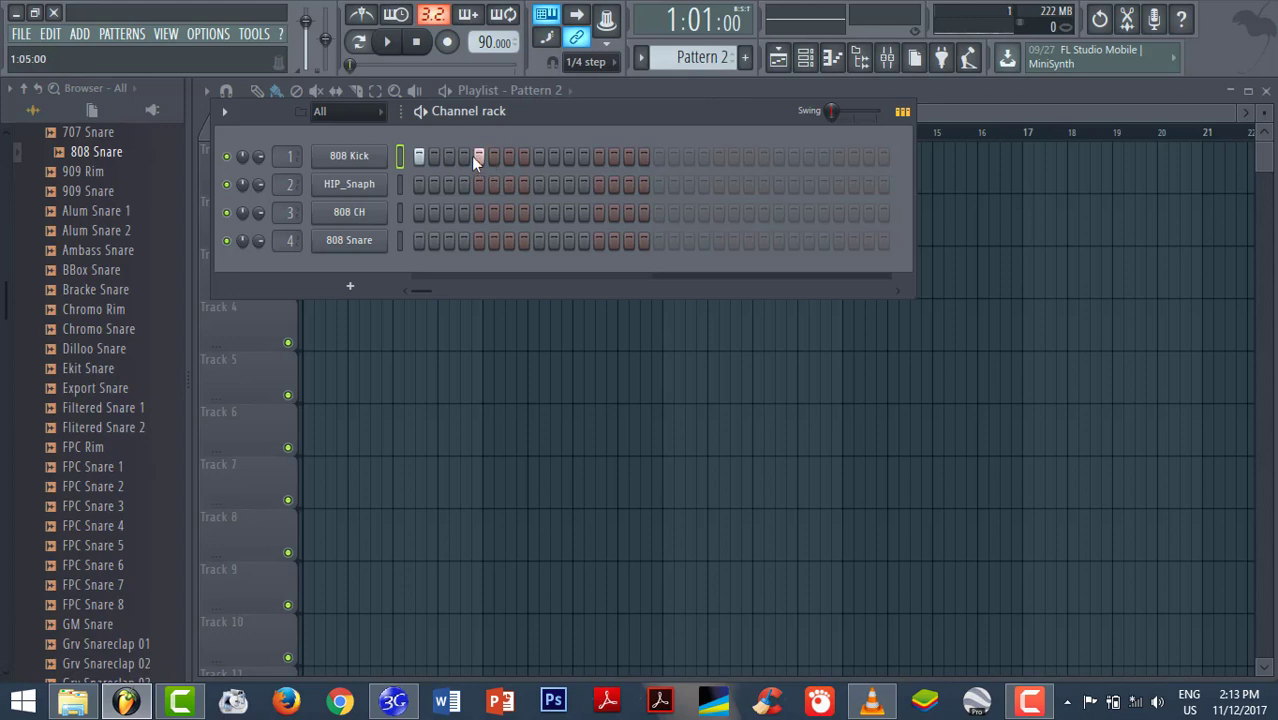
pyautogui.press('space')
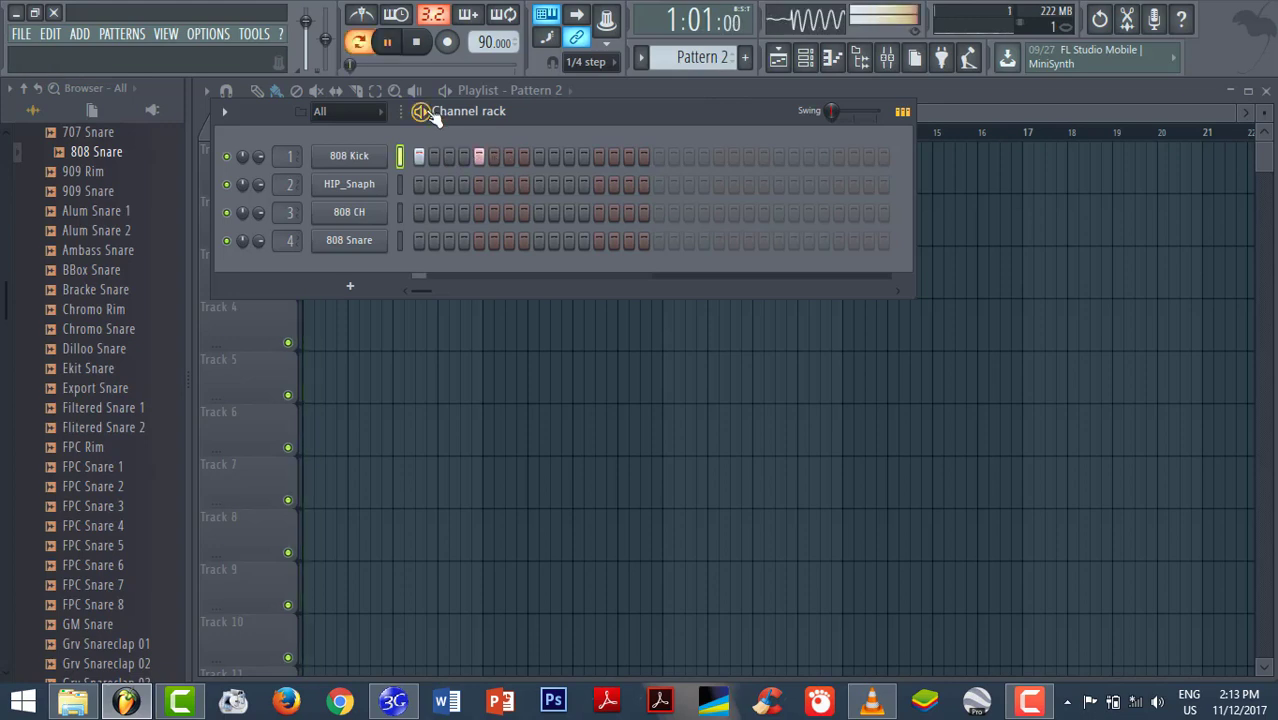
pyautogui.click(538, 184)
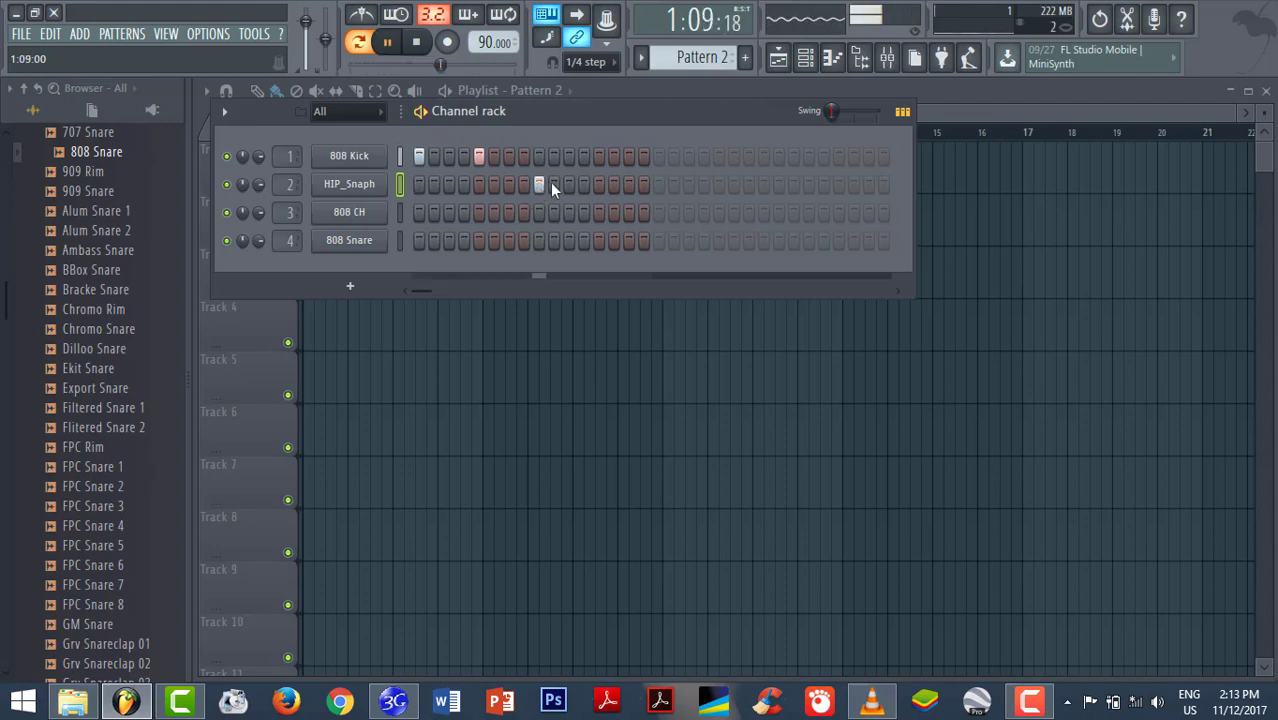
pyautogui.press('space')
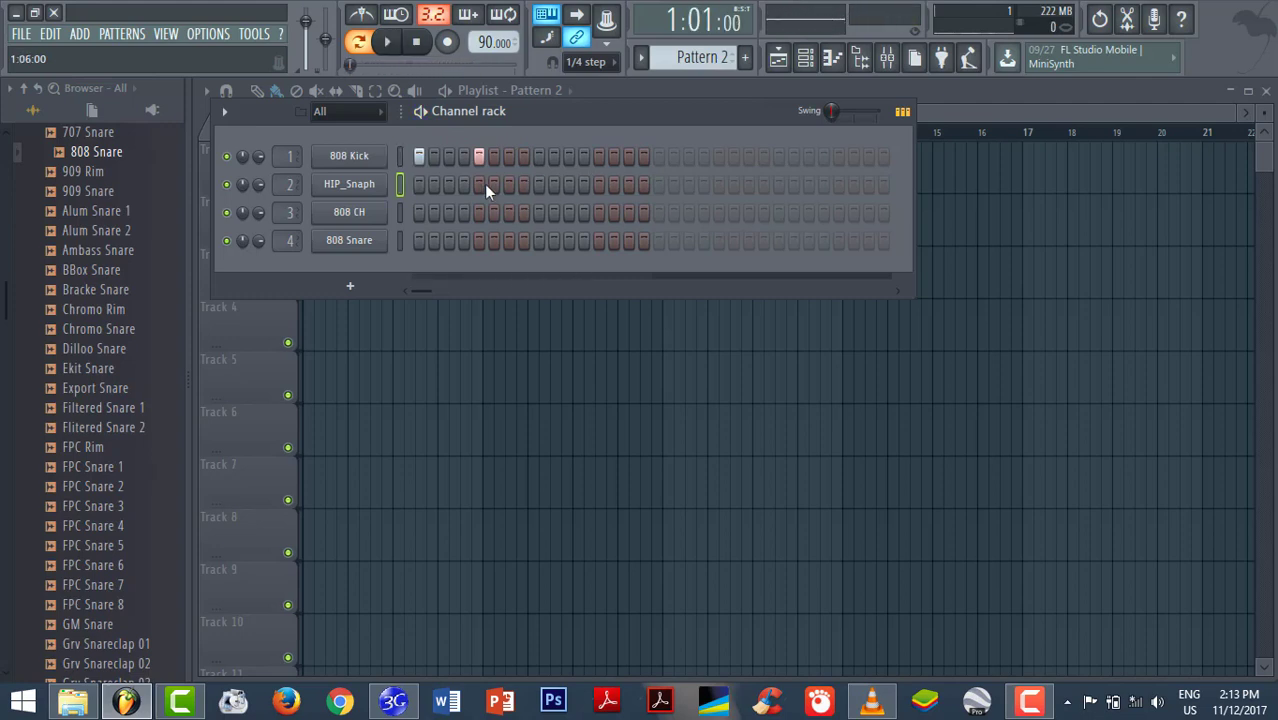
# - Replace the step 5 kick with a HIP_Snaph hit and add 808 Kick hits on steps 8 and 9 during playback
pyautogui.click(481, 157)
pyautogui.click(480, 185)
pyautogui.press('space')
pyautogui.click(555, 157)
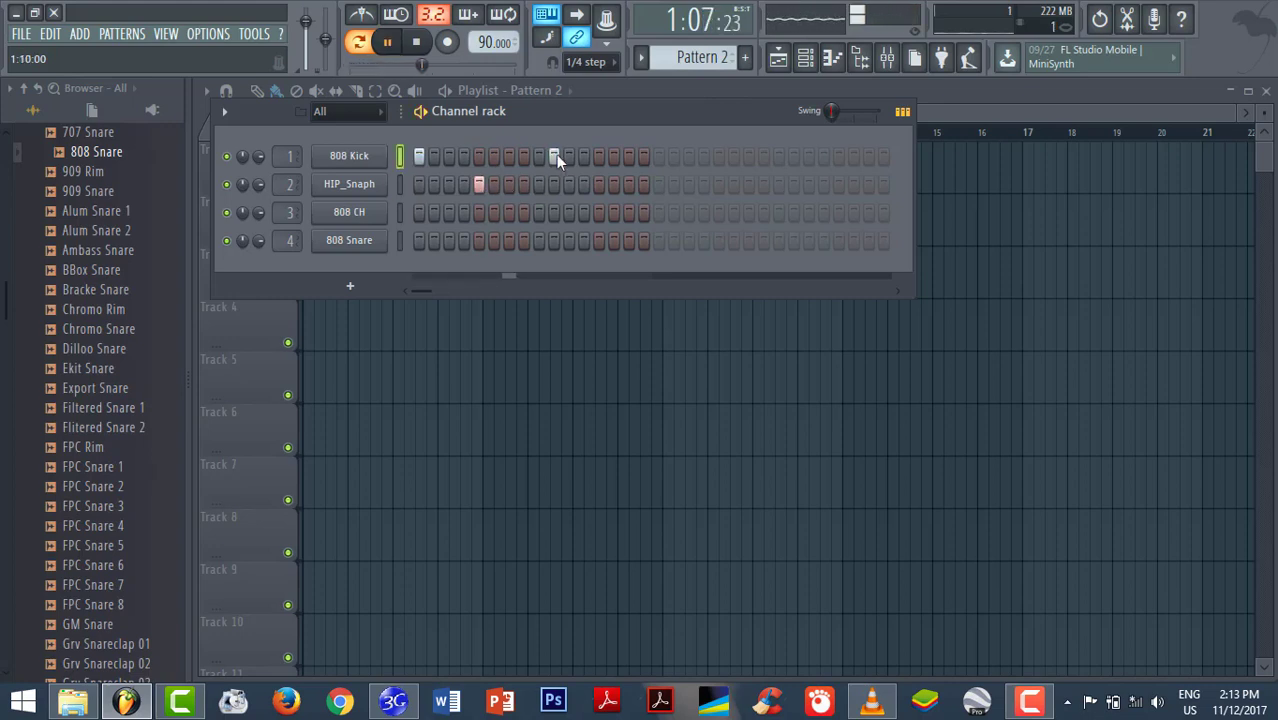
pyautogui.click(549, 157)
pyautogui.click(537, 157)
pyautogui.click(524, 157)
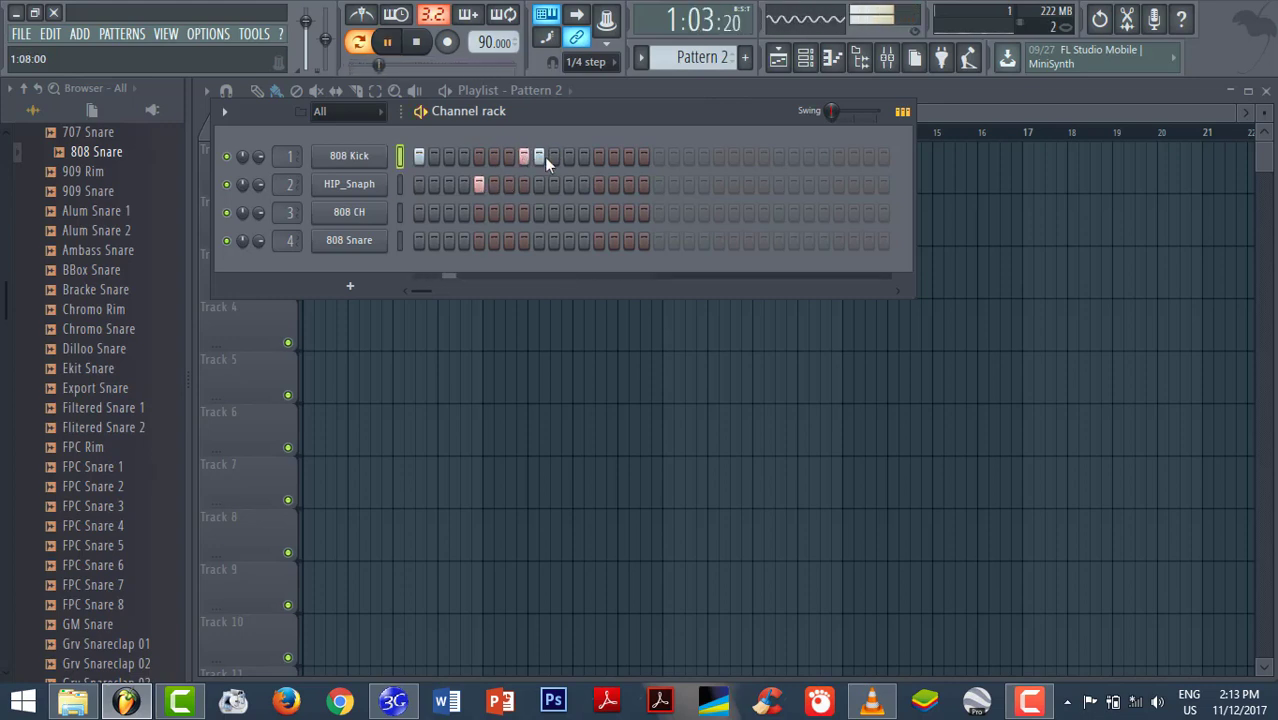
# - Try 808 Snare hits on steps 14 and 13, settling on a HIP_Snaph hit on step 13 instead
pyautogui.click(599, 185)
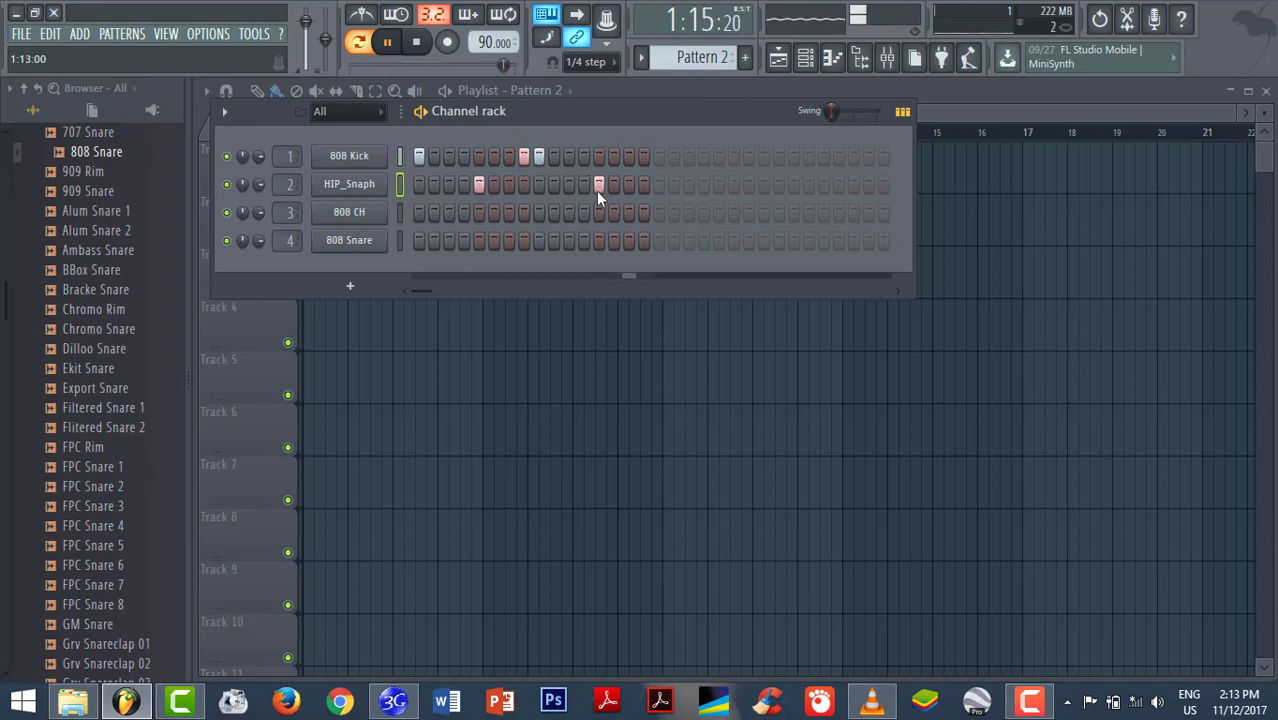
pyautogui.click(597, 184)
pyautogui.click(610, 242)
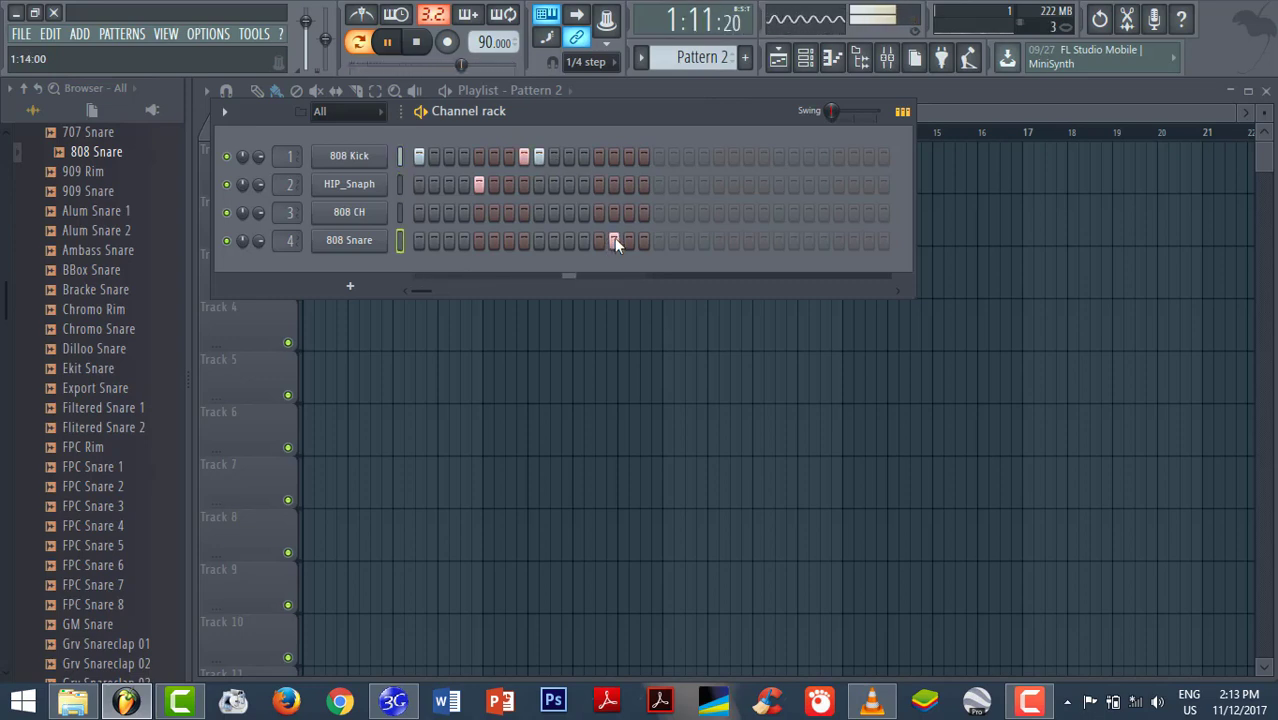
pyautogui.click(613, 240)
pyautogui.click(599, 241)
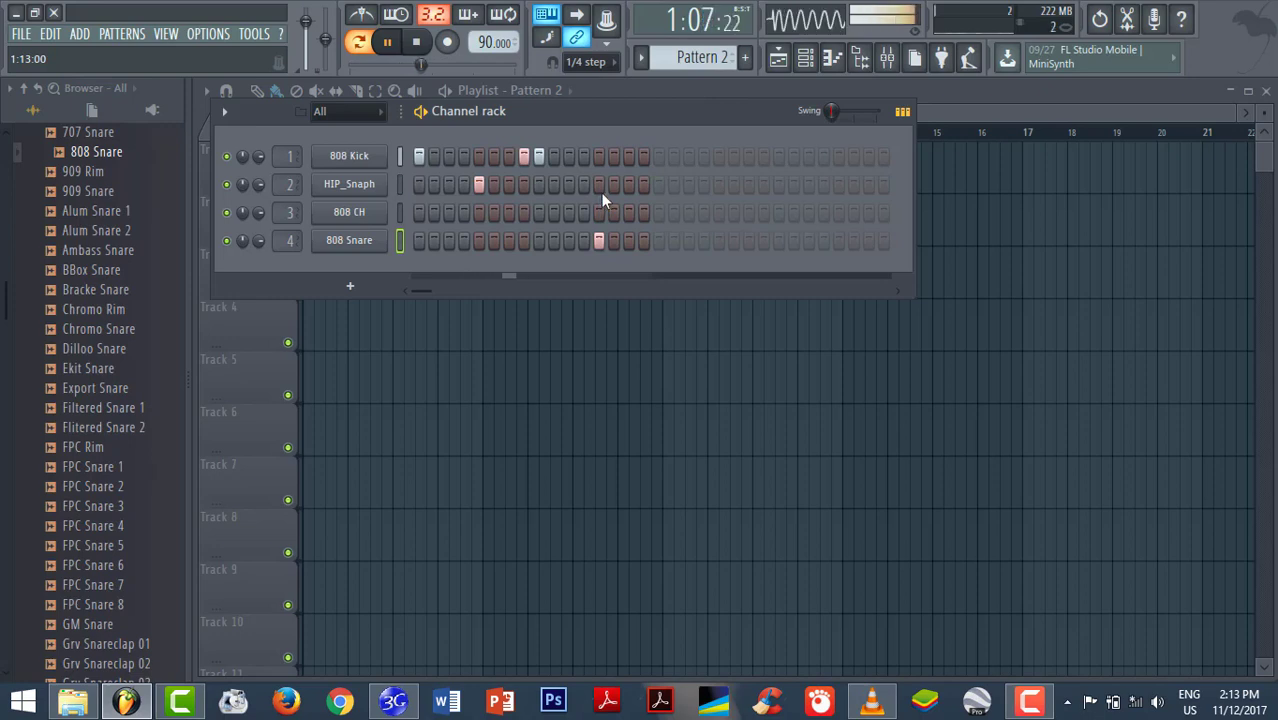
pyautogui.click(600, 240)
pyautogui.click(599, 184)
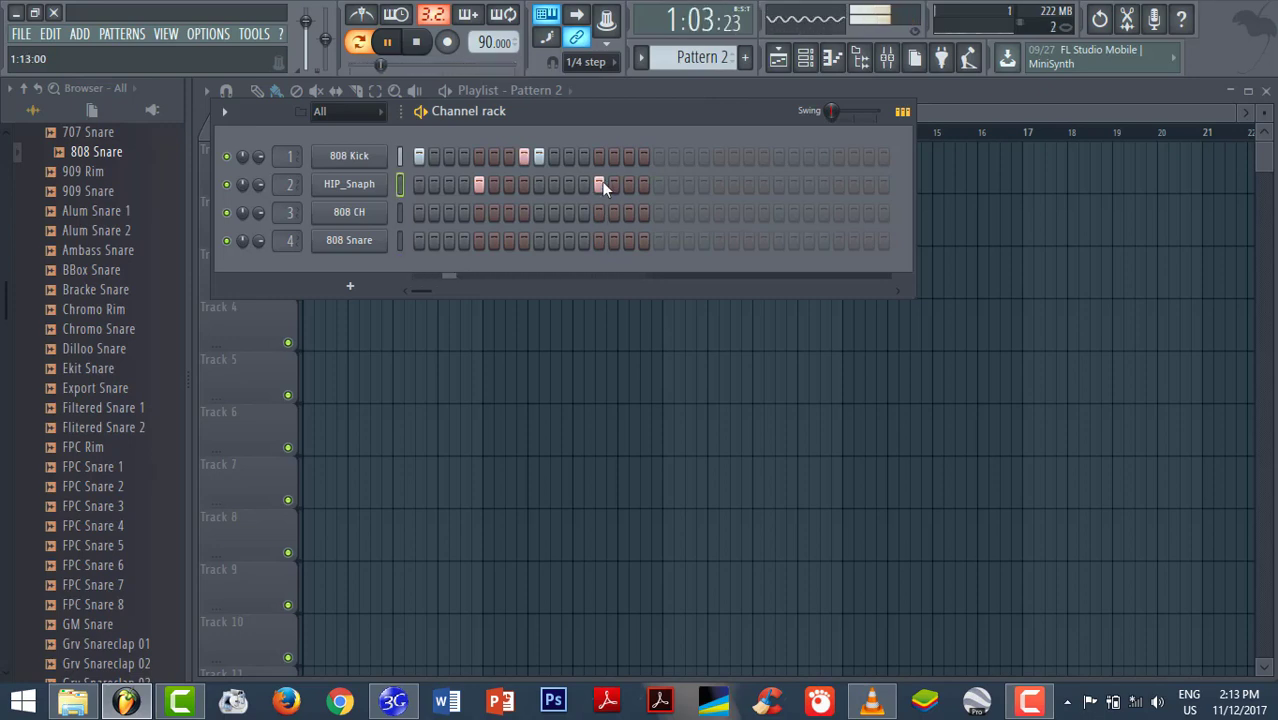
# - Add 808 CH hi-hat hits on steps 2, 3, 9, 13 and 16, trying an extra one on step 12
pyautogui.click(448, 213)
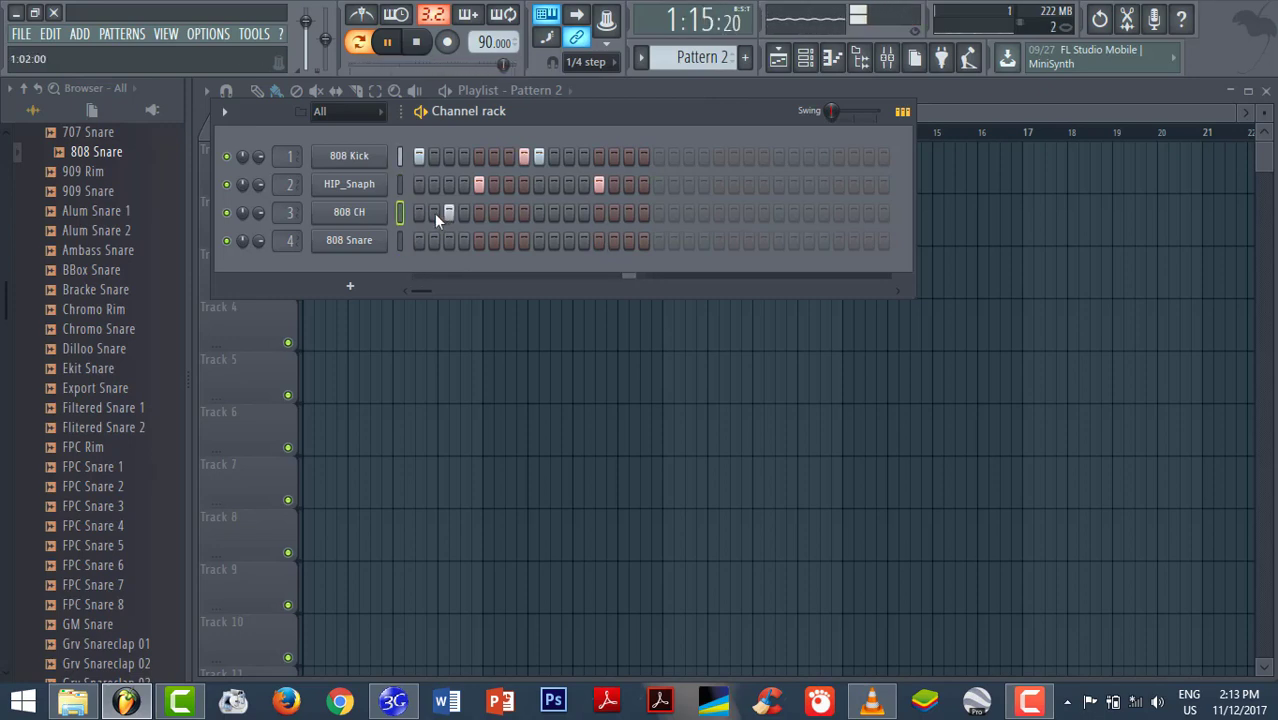
pyautogui.click(434, 213)
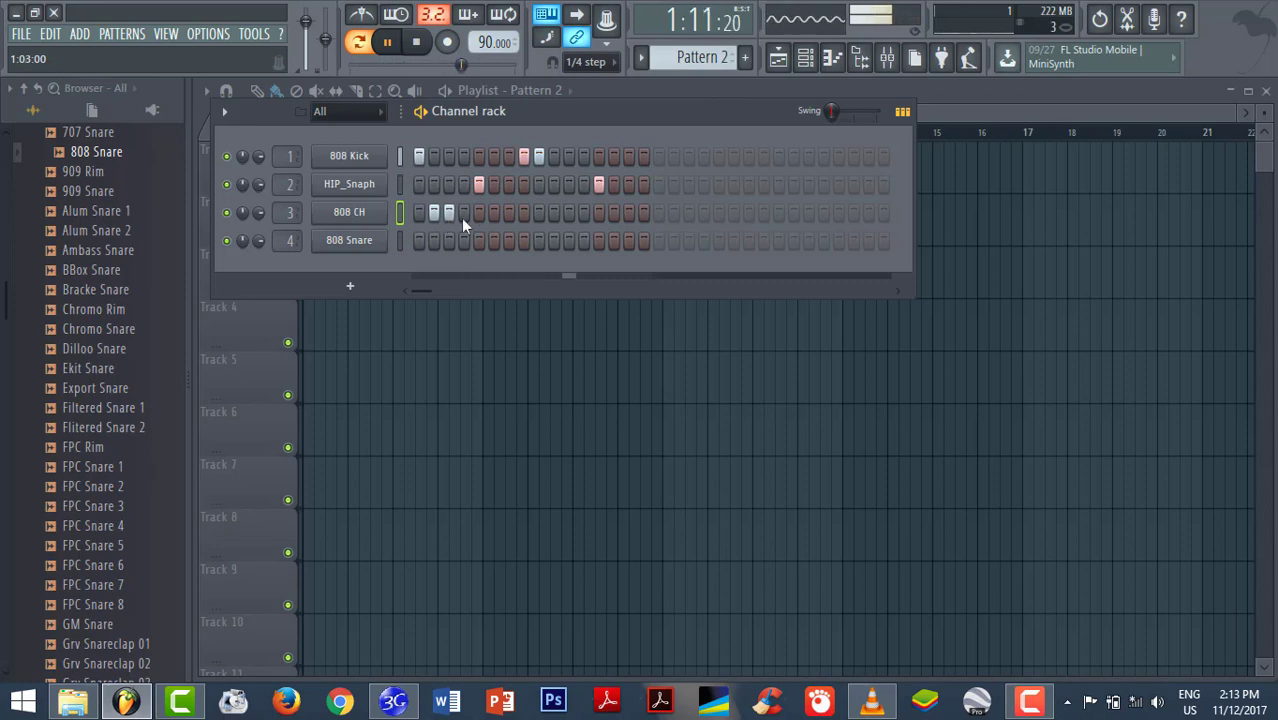
pyautogui.click(539, 213)
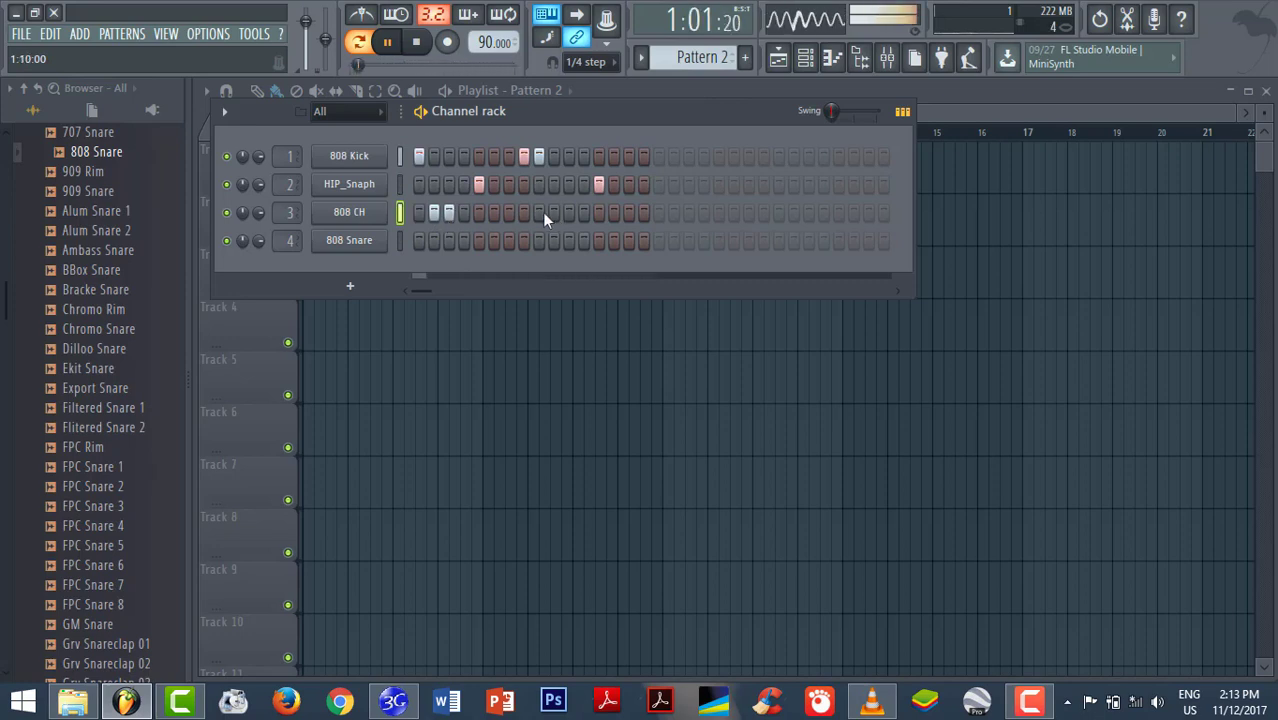
pyautogui.click(598, 213)
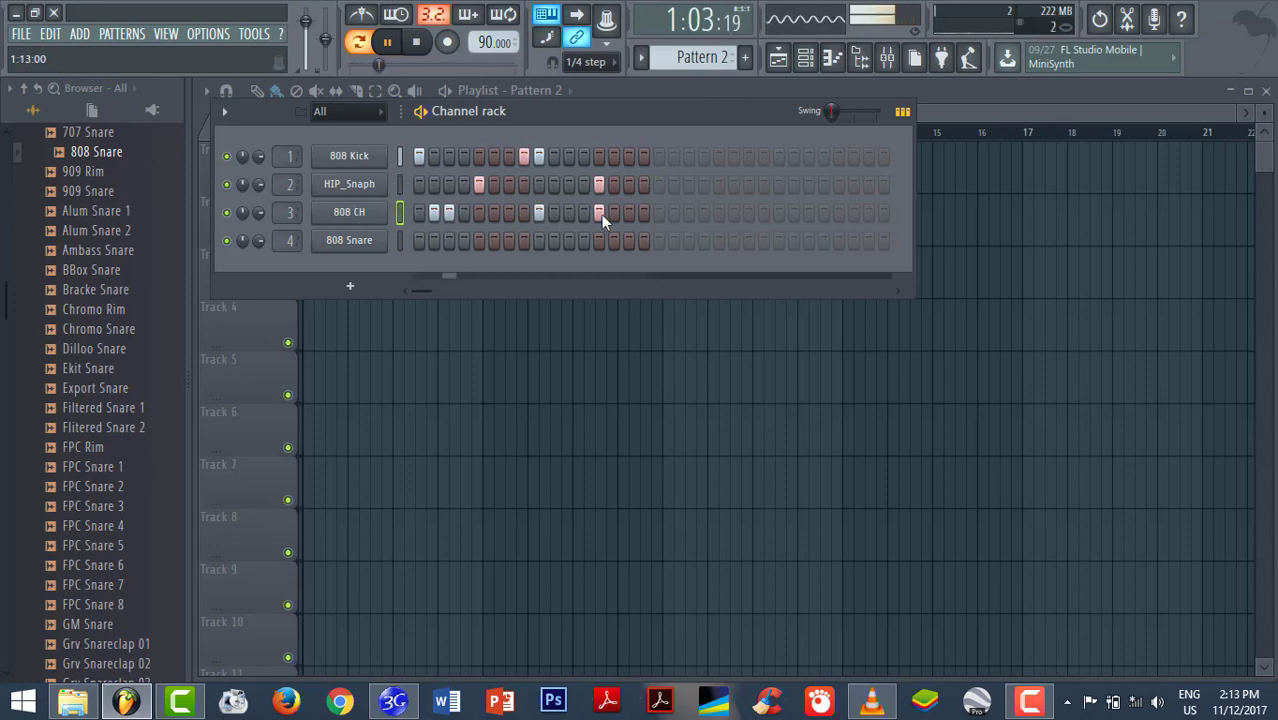
pyautogui.click(584, 213)
pyautogui.click(584, 214)
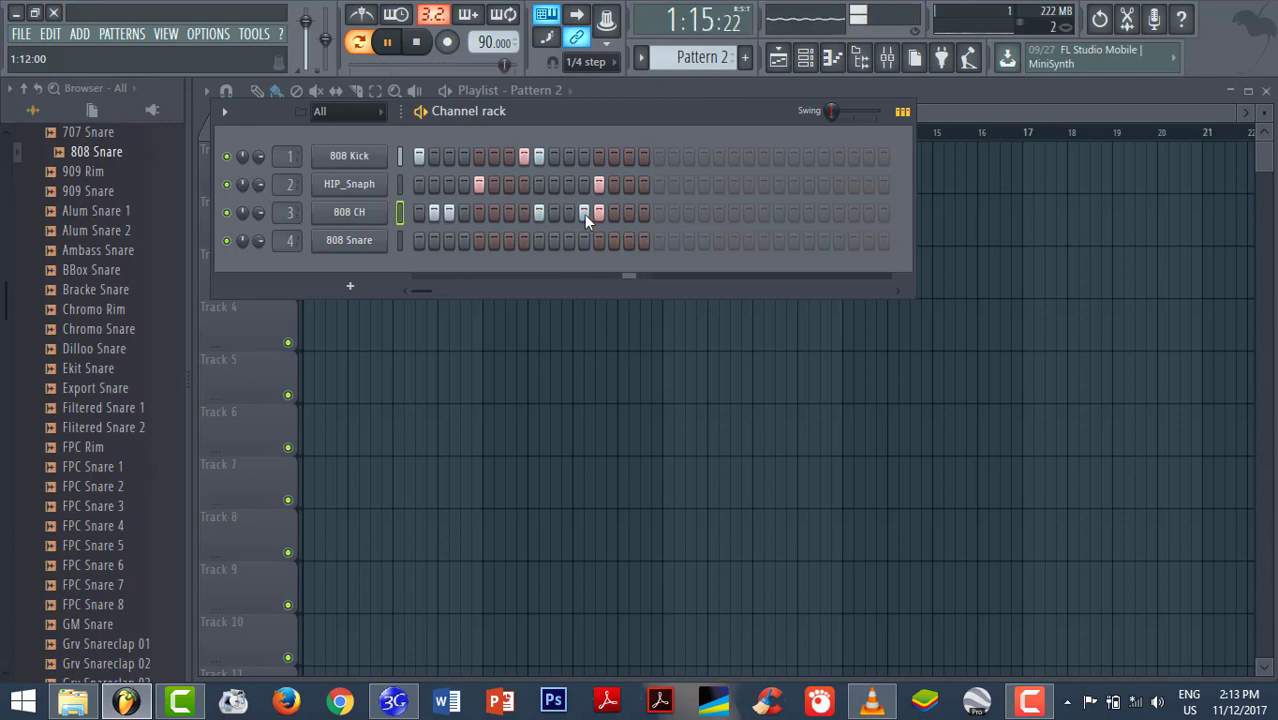
pyautogui.click(644, 213)
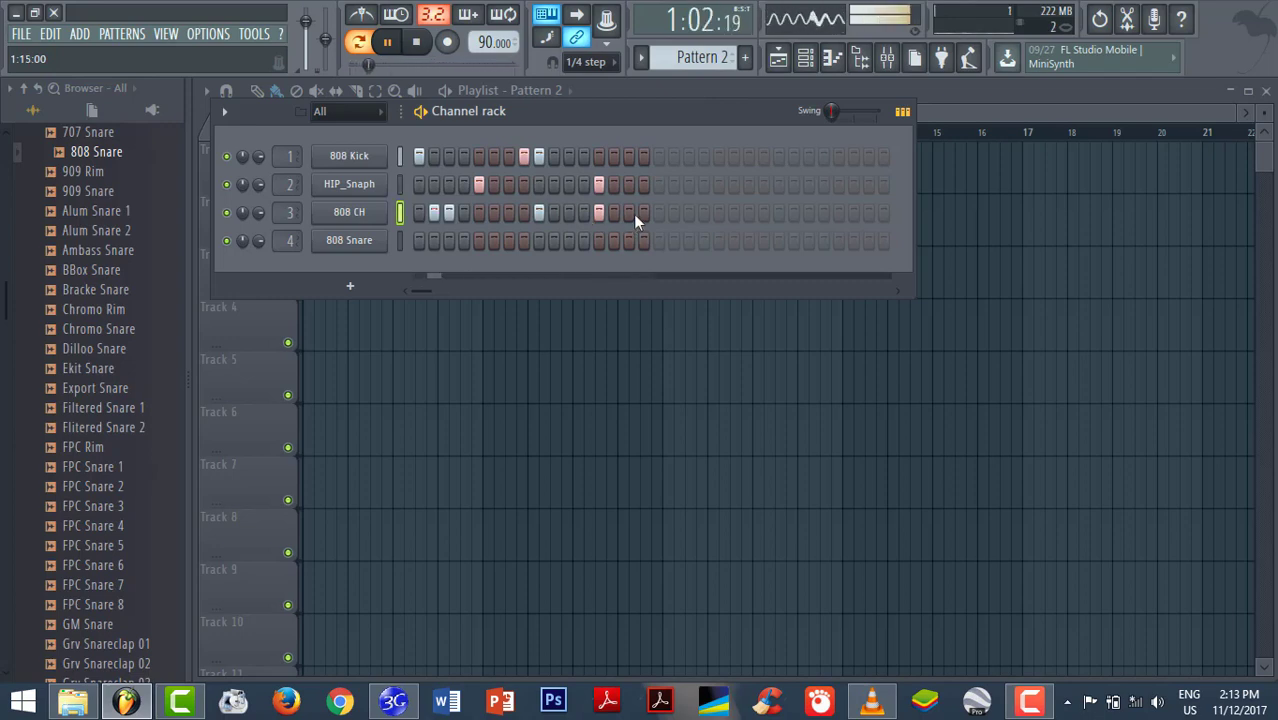
# - Move the 808 CH hit from step 2 to step 1, keep the one on step 3 and add one on step 5
pyautogui.click(434, 213)
pyautogui.click(449, 213)
pyautogui.click(419, 213)
pyautogui.click(449, 213)
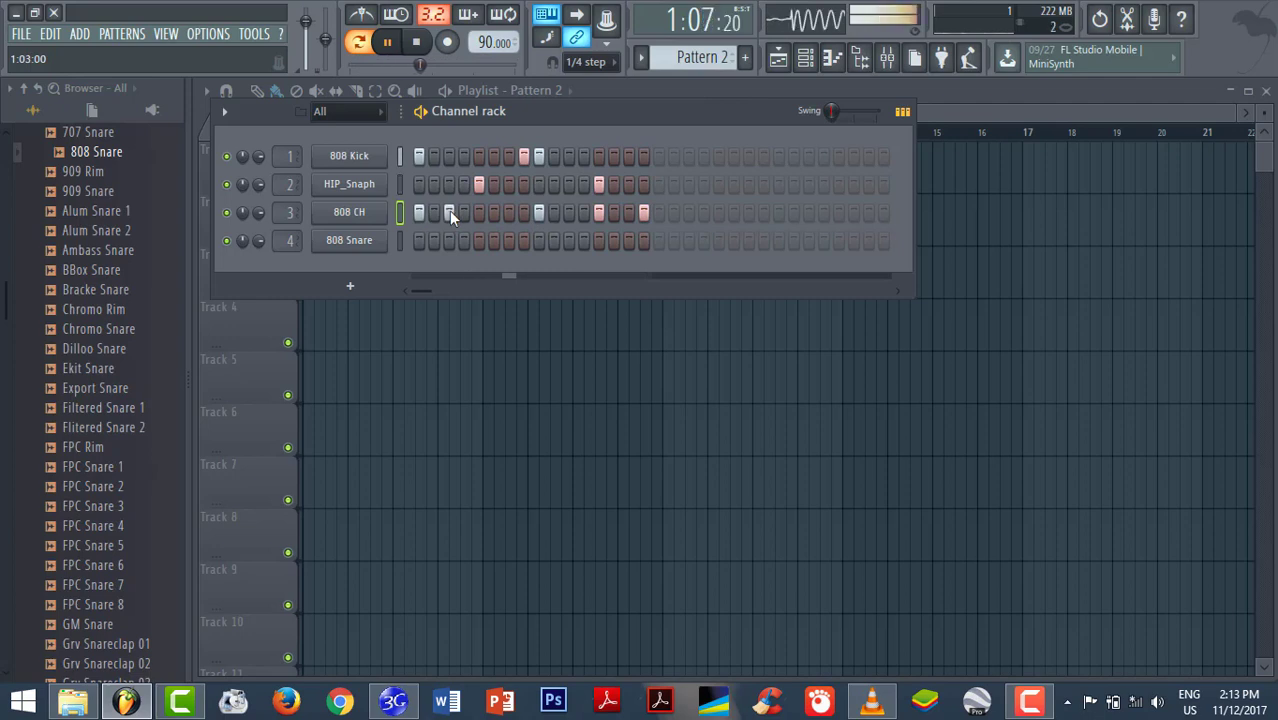
pyautogui.click(479, 213)
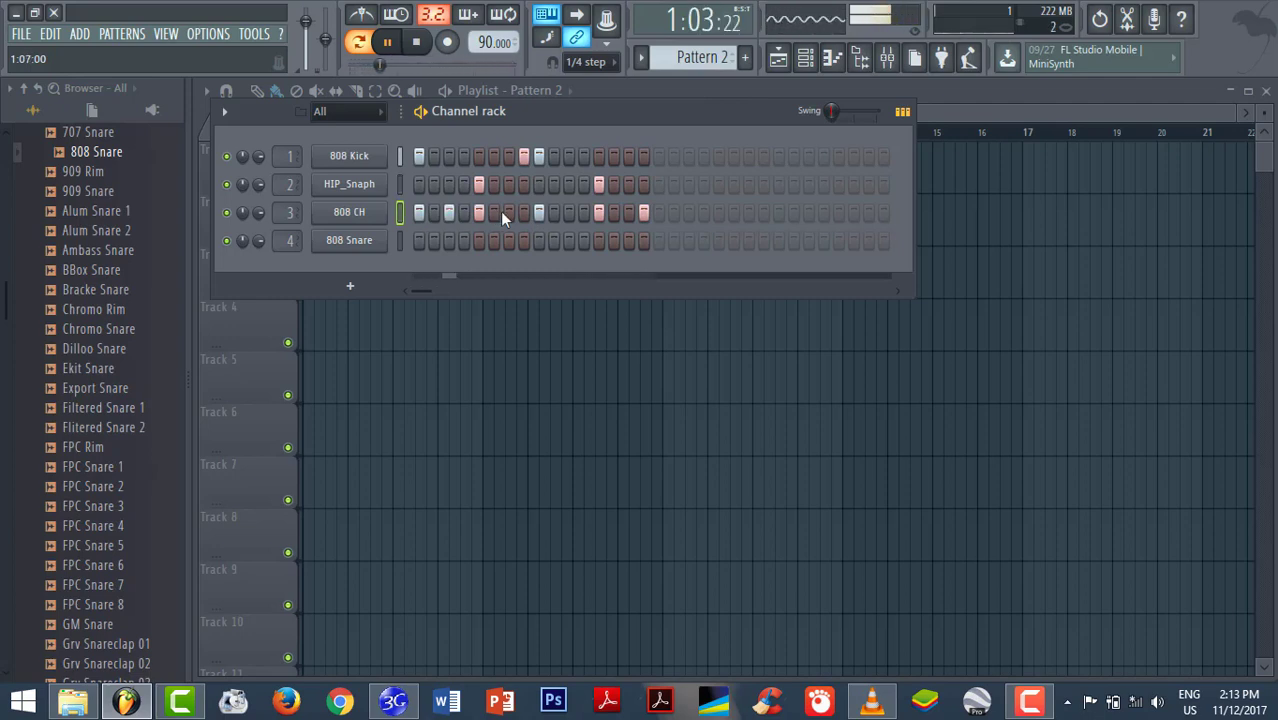
# - Add 808 CH hits on steps 7 and 8, try one on step 11, and stop playback
pyautogui.click(569, 212)
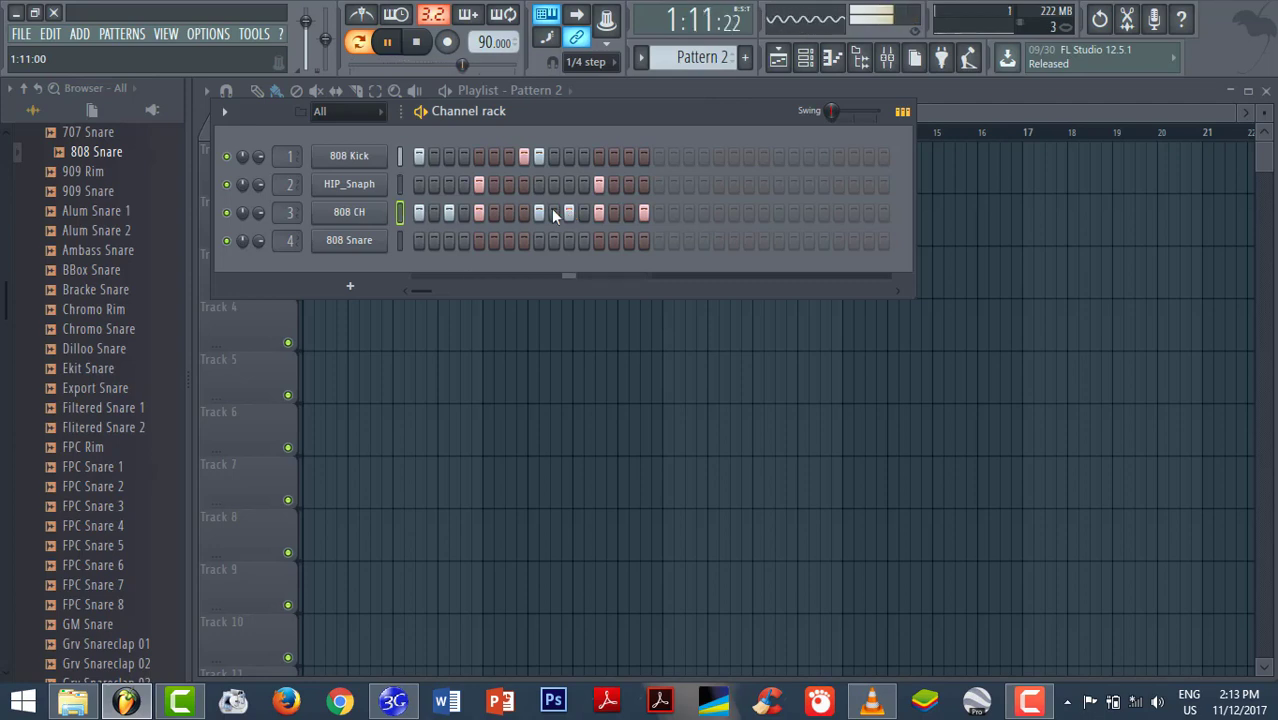
pyautogui.click(509, 212)
pyautogui.click(524, 212)
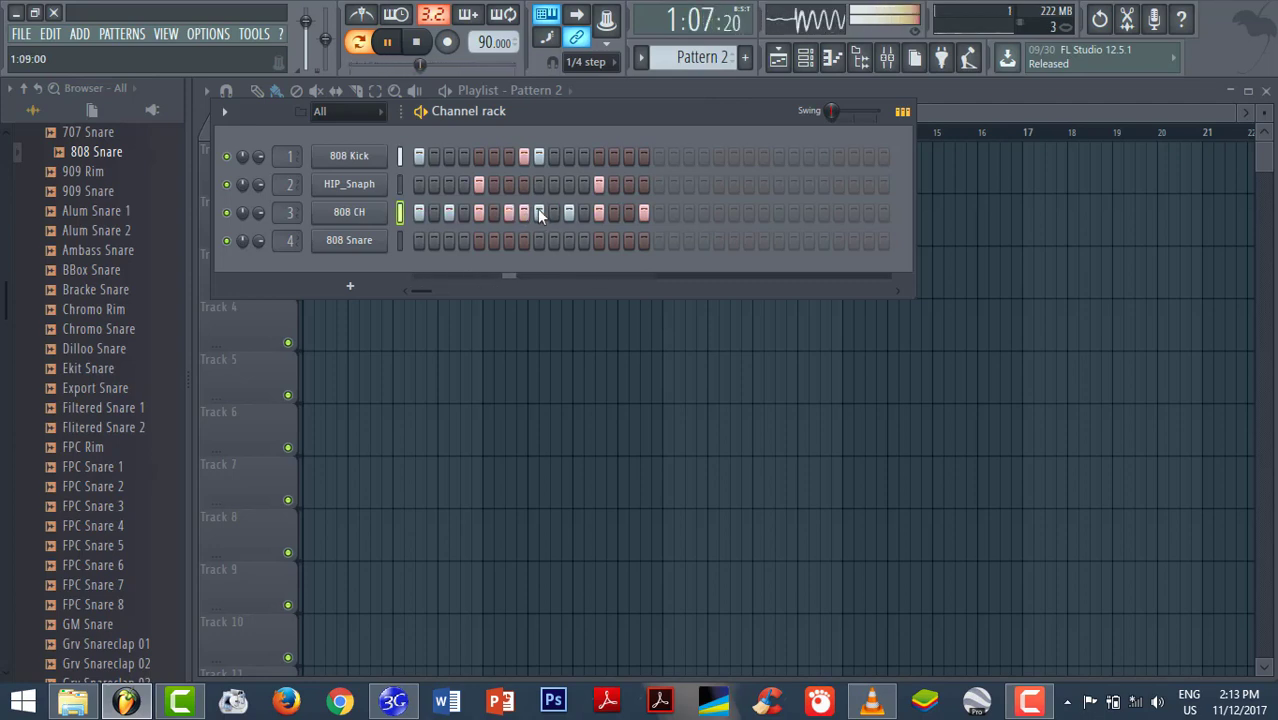
pyautogui.click(569, 212)
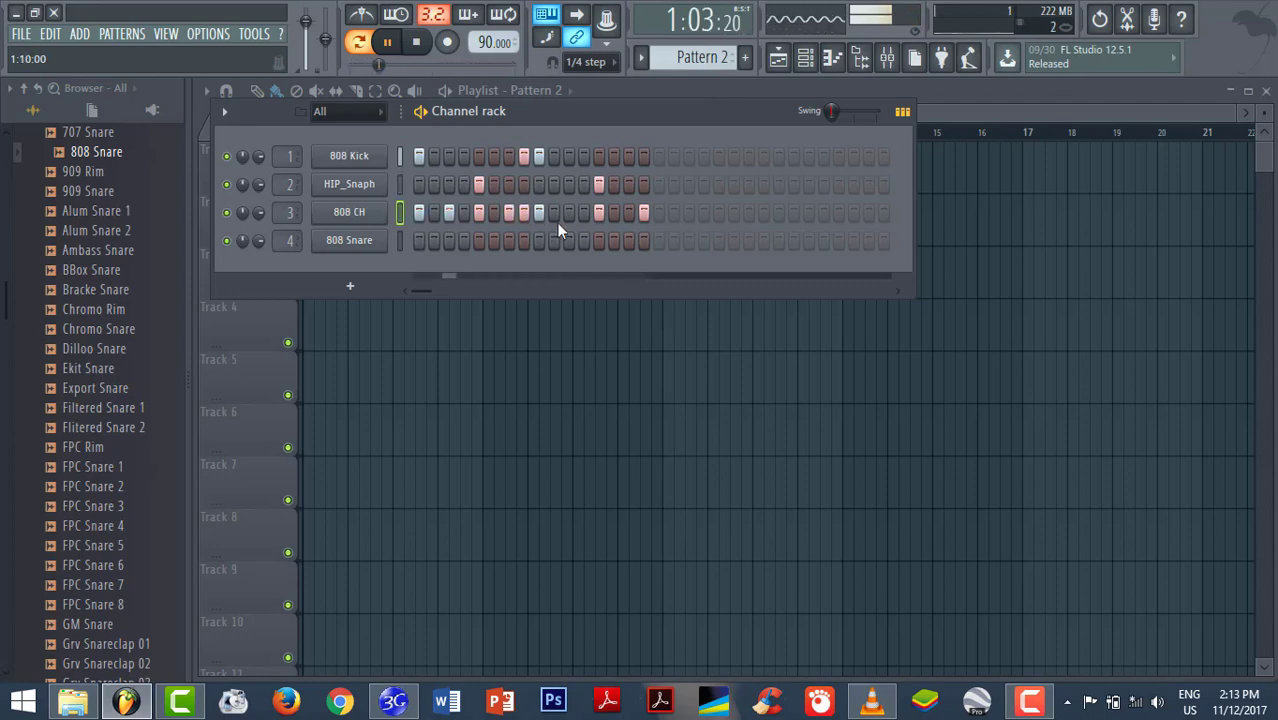
pyautogui.press('space')
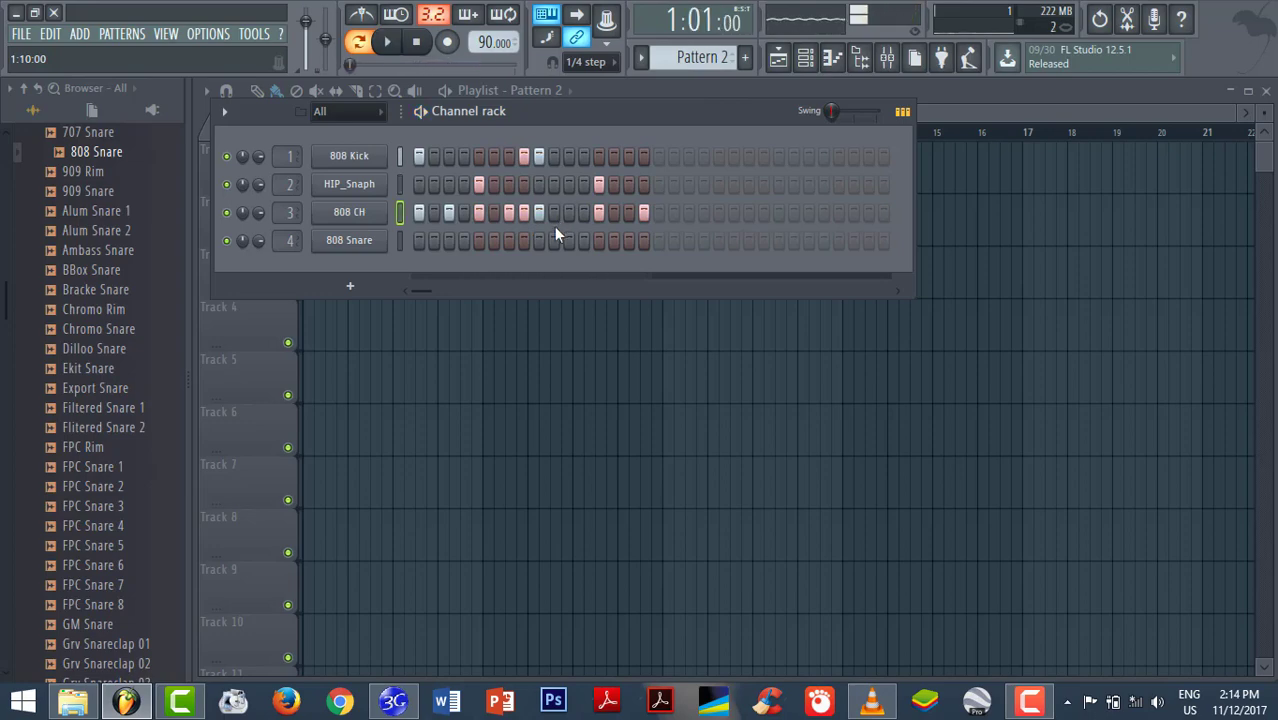
# - Save the project as 12.11.2017tu in the FLMyBeats folder
pyautogui.hotkey('ctrl', 's')
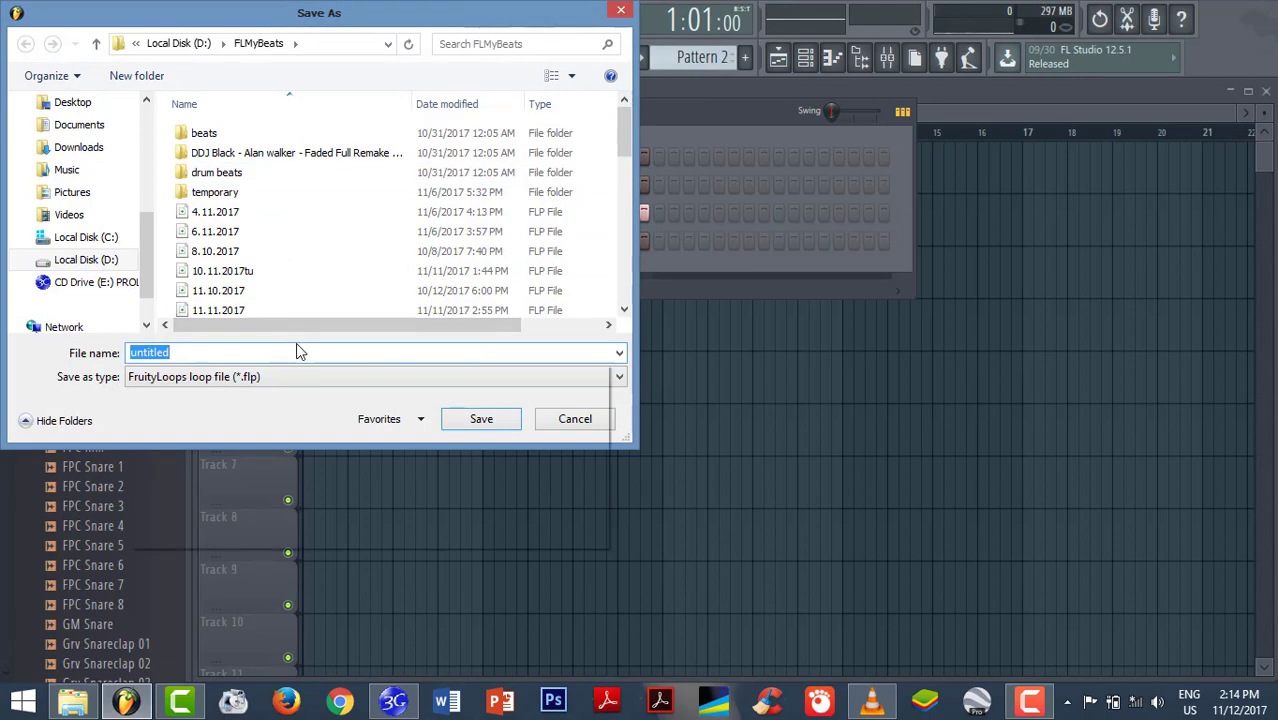
pyautogui.write('12.11.')
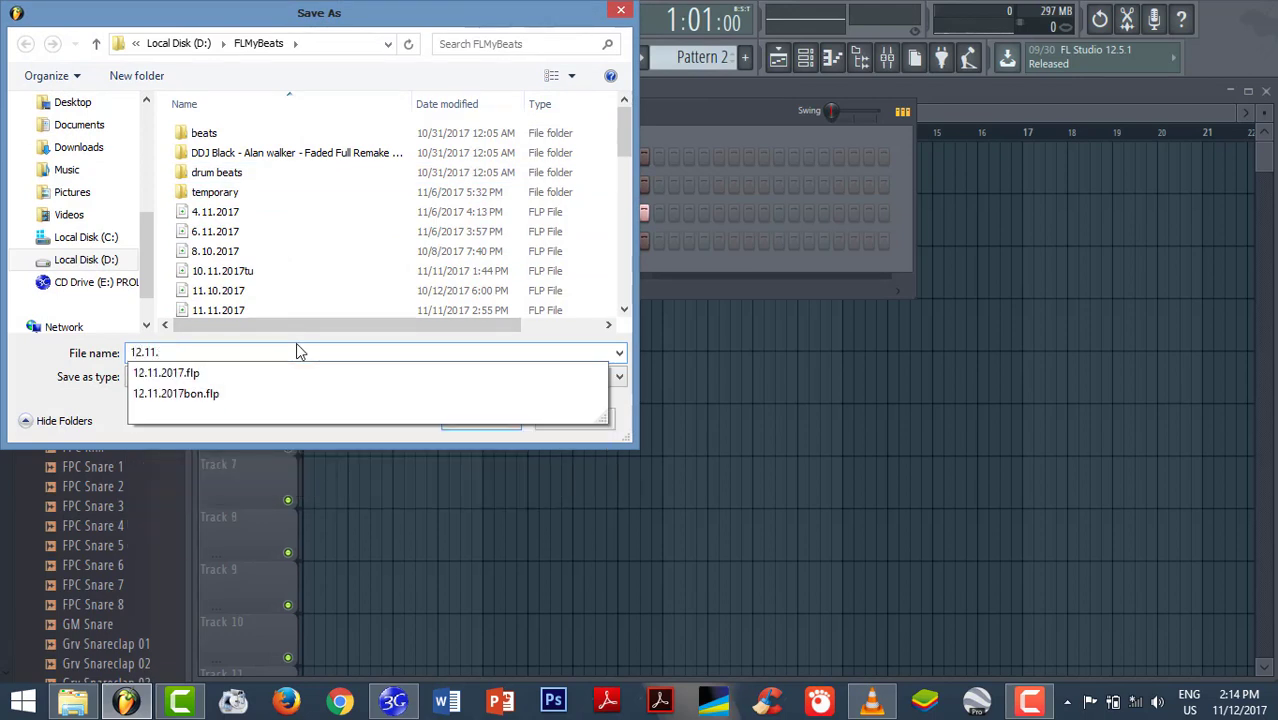
pyautogui.write('2017tu')
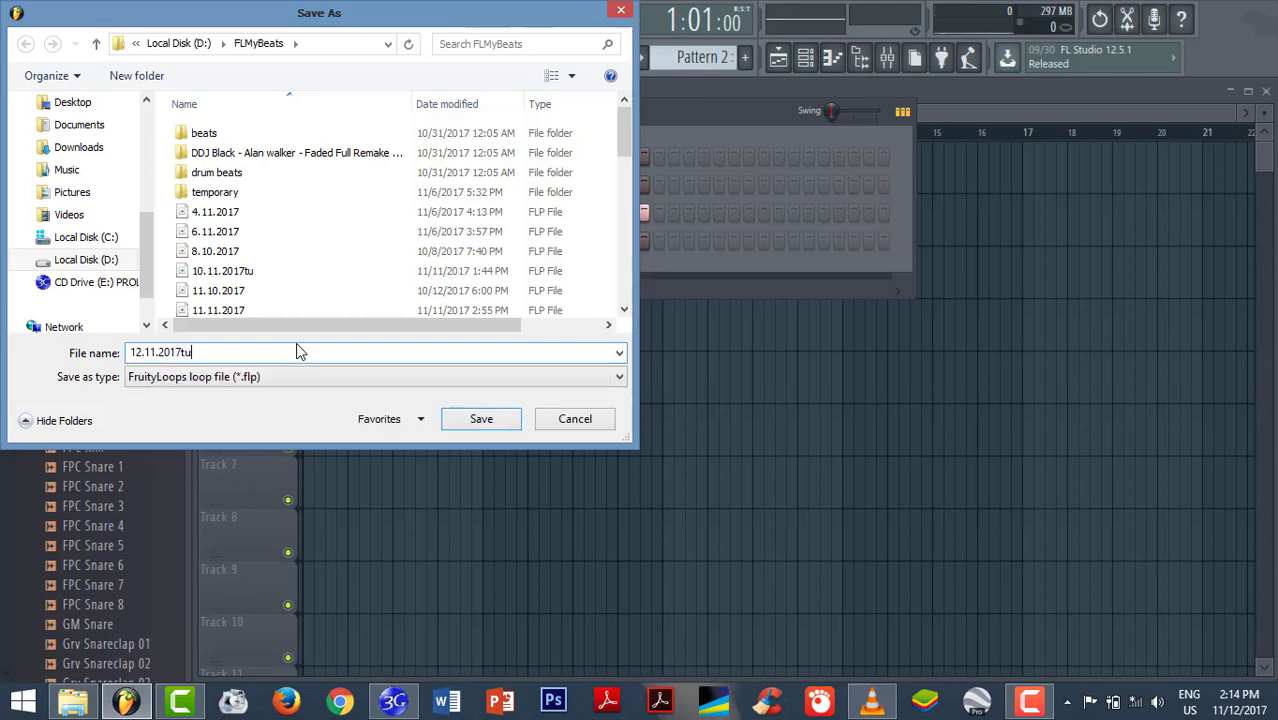
pyautogui.press('Return')
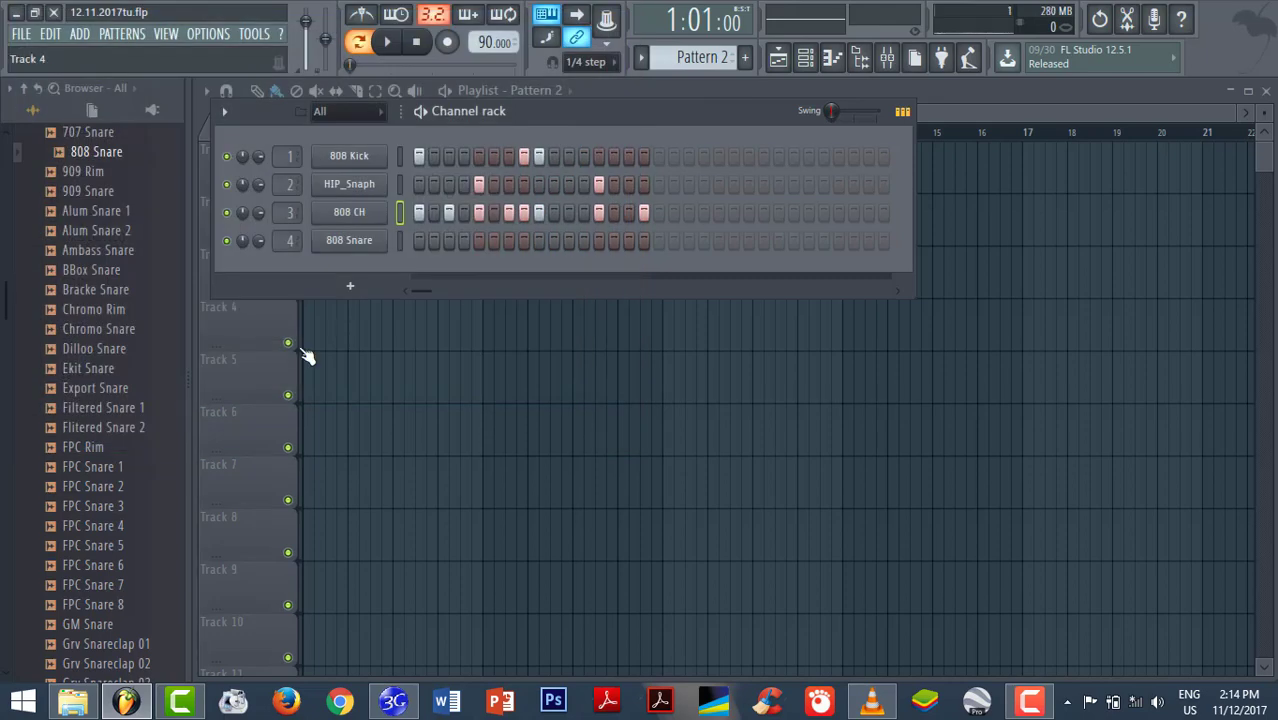
# - Preview Pattern 2, place it at the start of Track 2 in the playlist and play the arrangement
pyautogui.press('space')
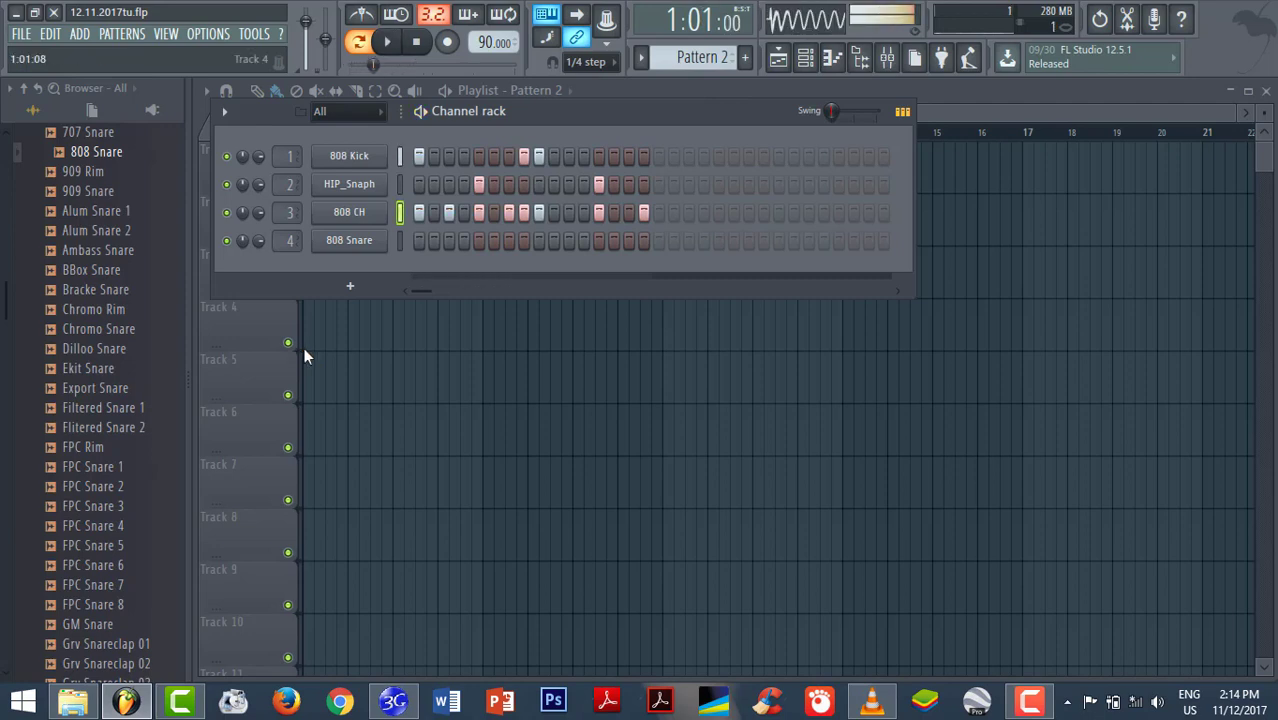
pyautogui.click(778, 57)
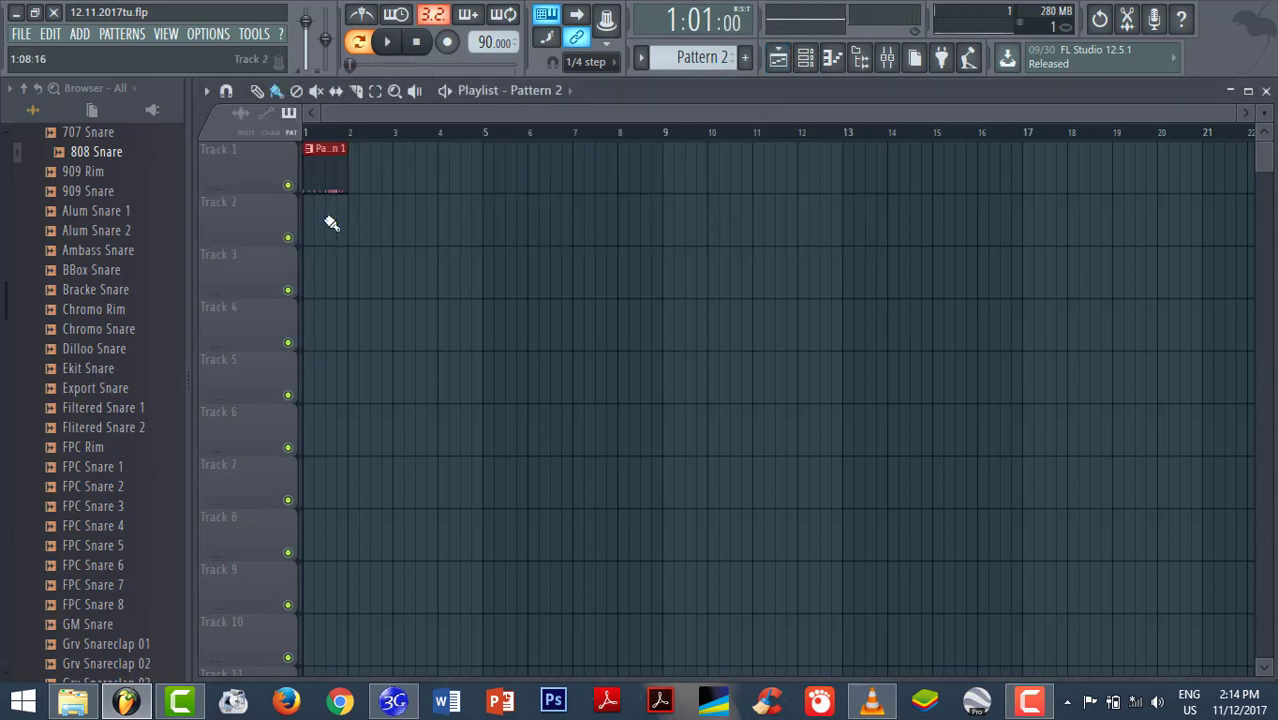
pyautogui.moveTo(332, 222)
pyautogui.mouseDown()
pyautogui.moveTo(337, 205)
pyautogui.moveTo(279, 202)
pyautogui.mouseUp()
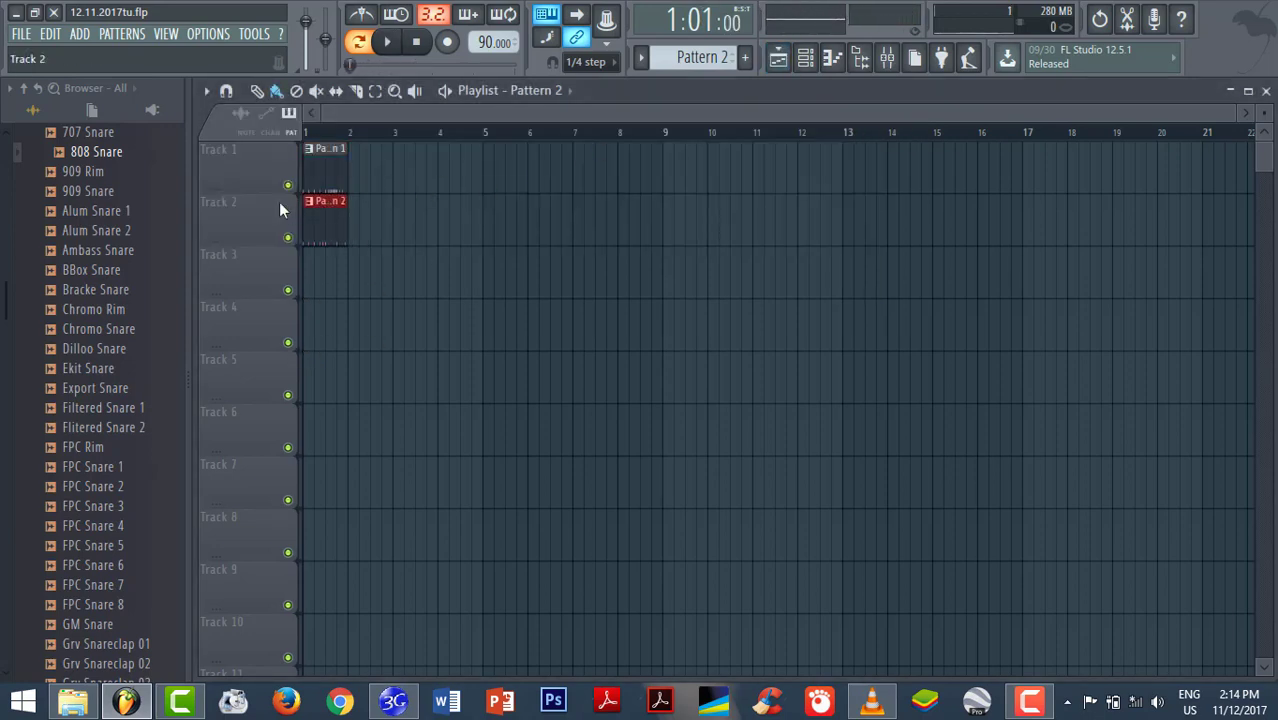
pyautogui.click(450, 96)
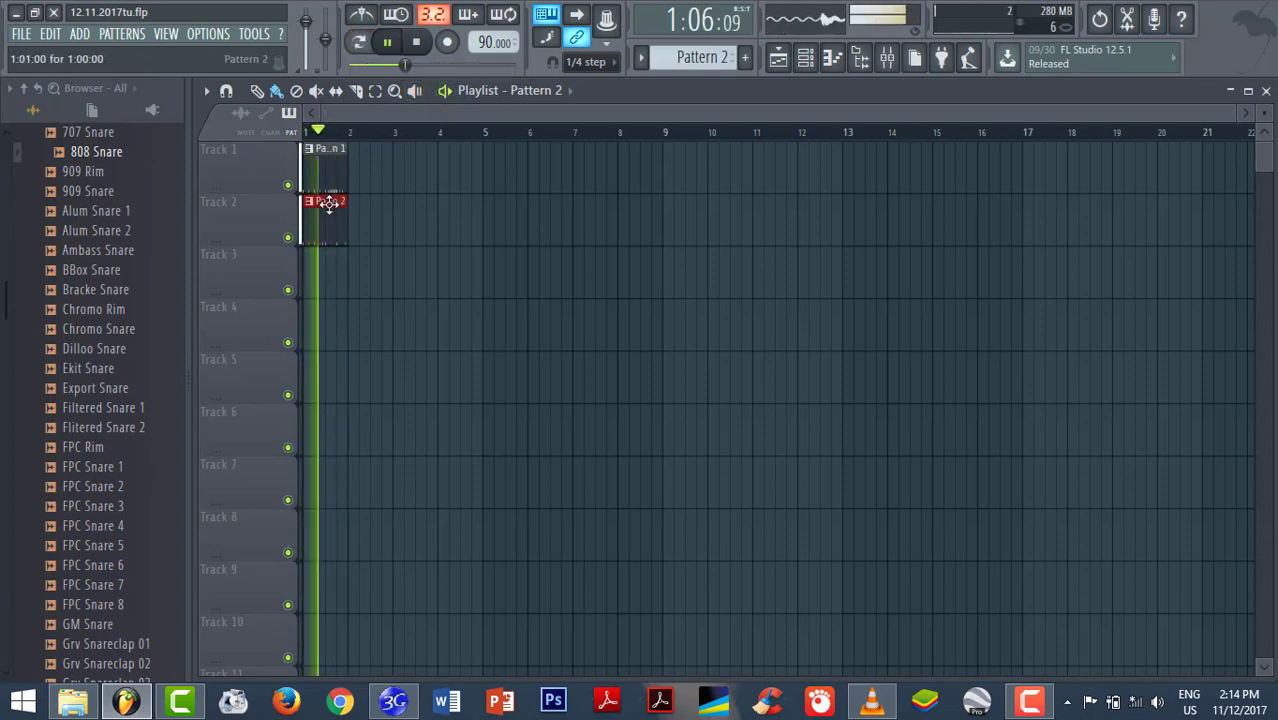
# - Stop playback, shift the Pattern 2 clip on Track 2 to just after bar 2 starts, and delete it
pyautogui.press('space')
pyautogui.moveTo(329, 204); pyautogui.dragTo(386, 204)
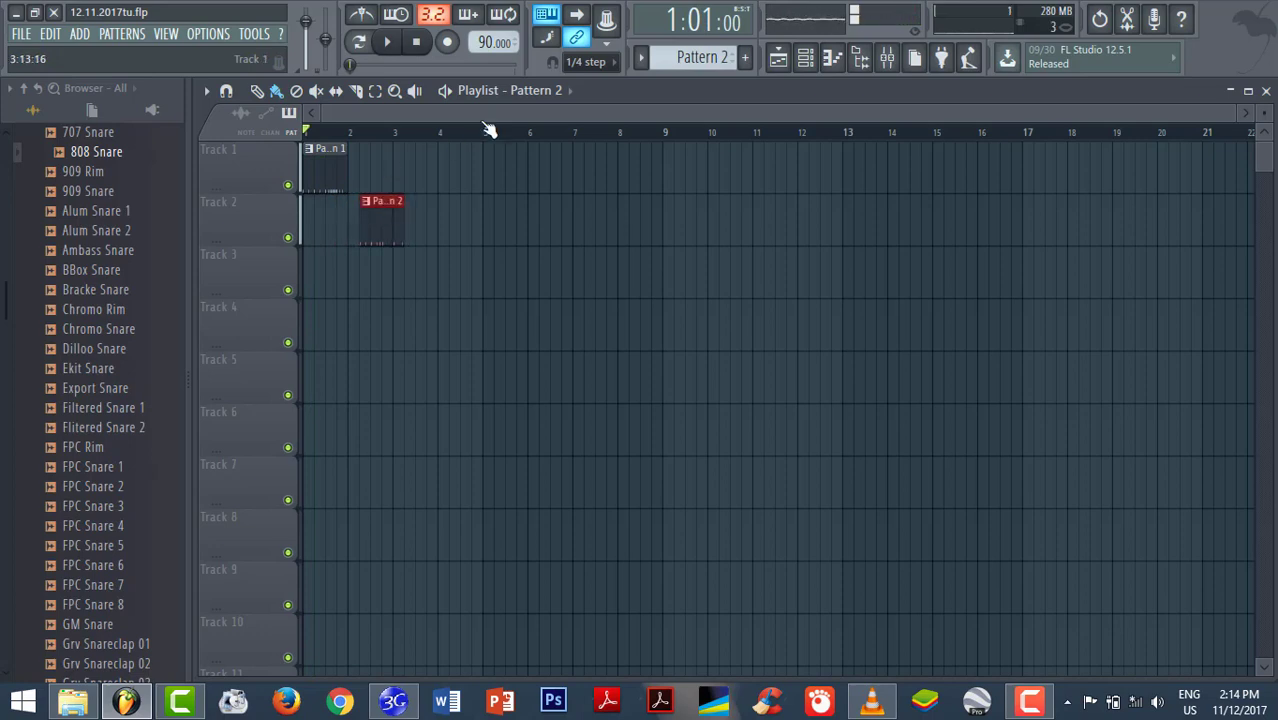
pyautogui.rightClick(366, 227)
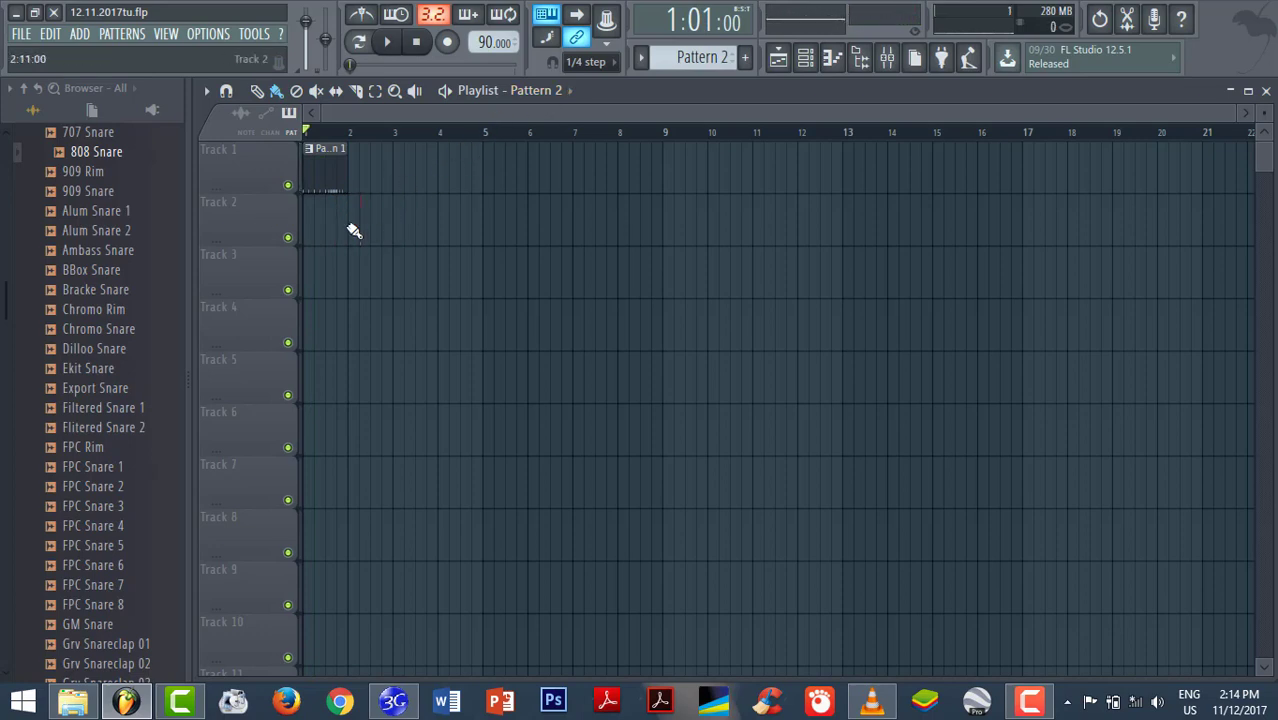
# - Try shifting the Pattern 1 clip on Track 1 with the snap set to Cell, and change the snap to none
pyautogui.click(578, 62)
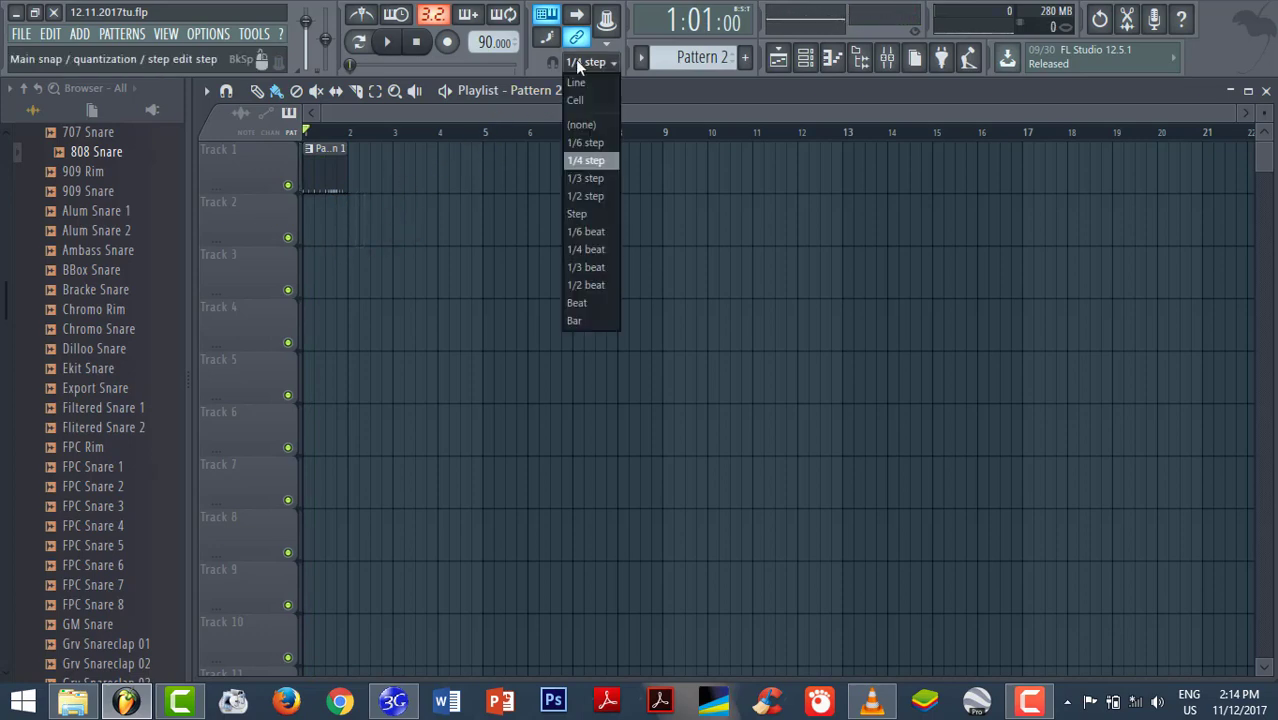
pyautogui.click(576, 100)
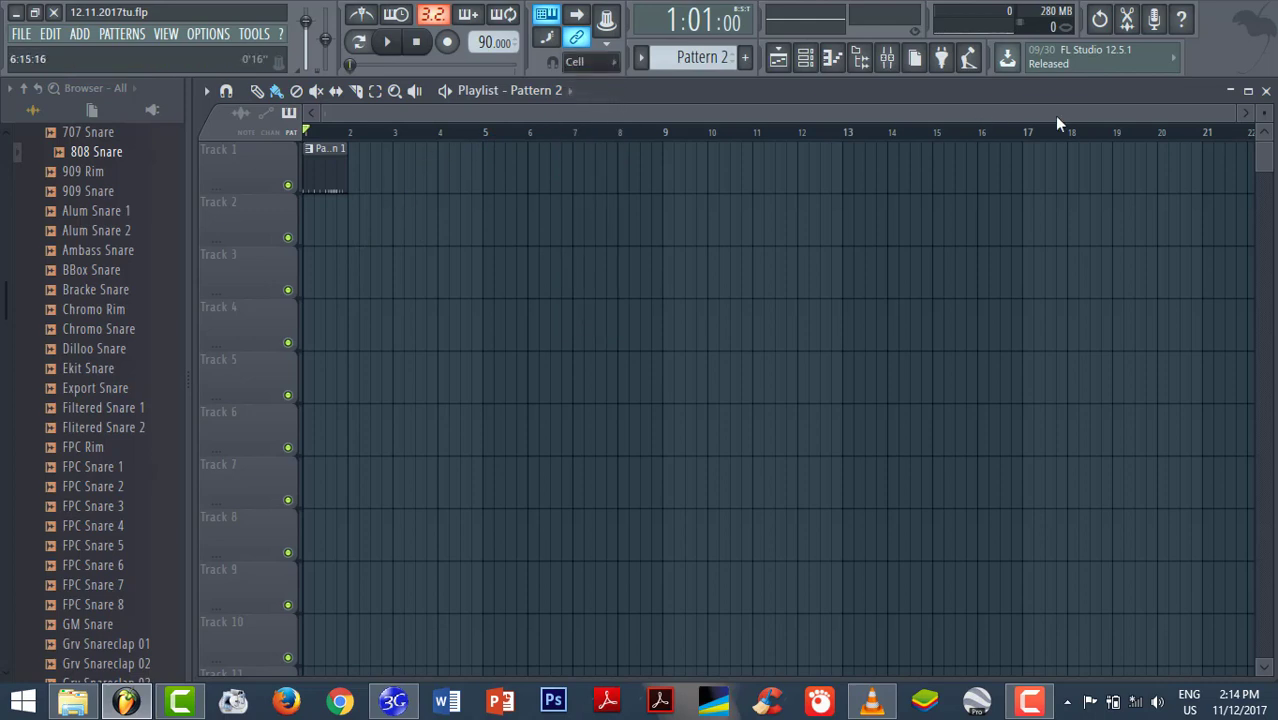
pyautogui.moveTo(1228, 112); pyautogui.dragTo(554, 112)
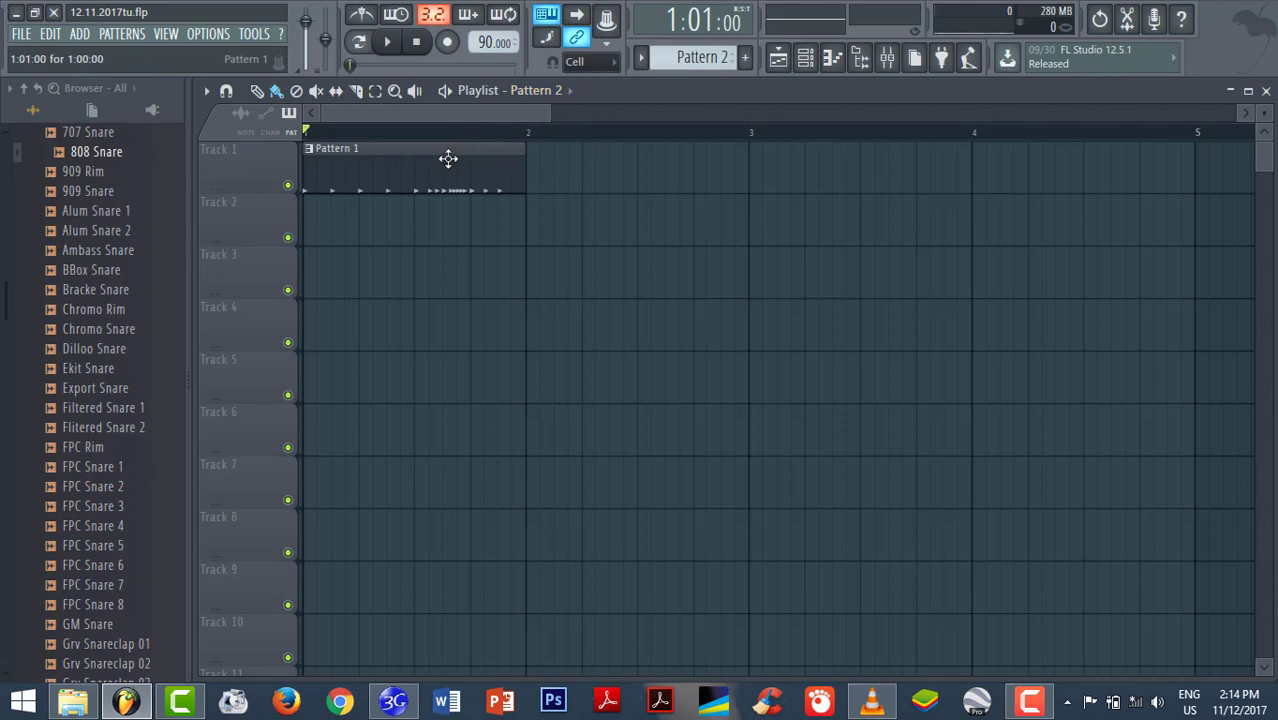
pyautogui.moveTo(330, 155); pyautogui.dragTo(365, 149)
pyautogui.click(590, 61)
pyautogui.click(585, 124)
# - Set the main snap to Line
pyautogui.click(584, 61)
pyautogui.click(587, 83)
pyautogui.click(600, 62)
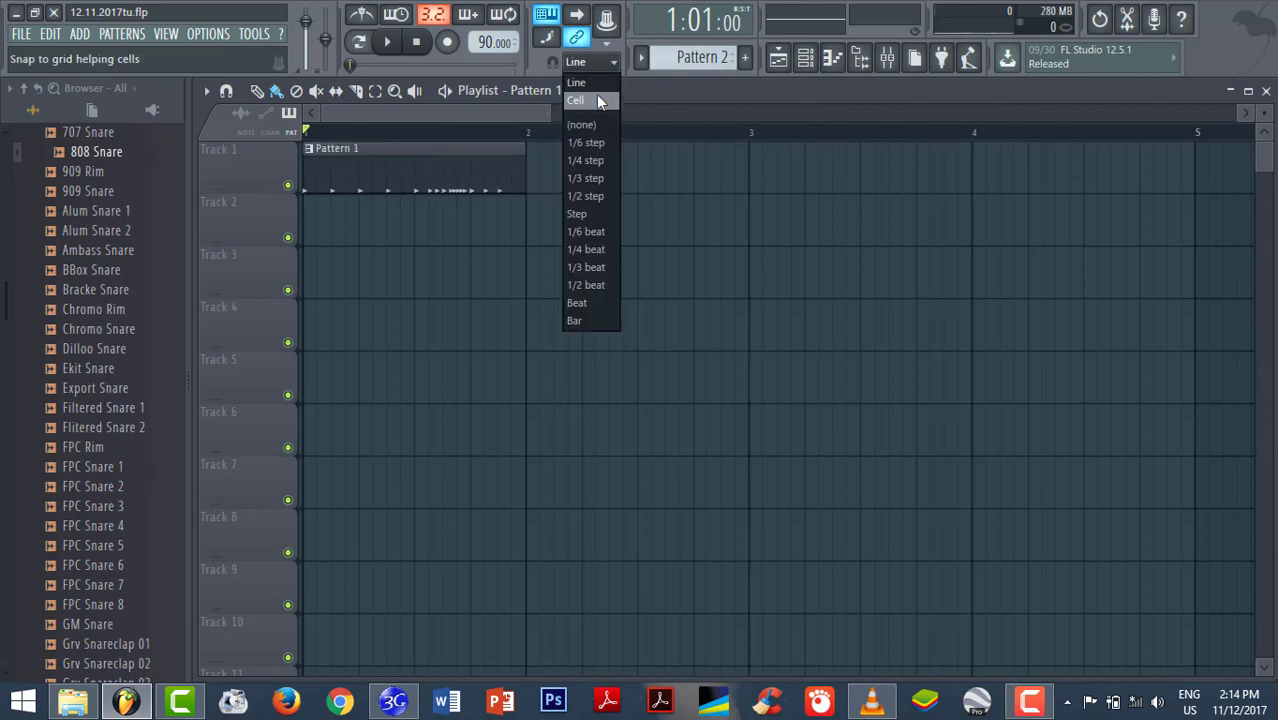
pyautogui.click(598, 81)
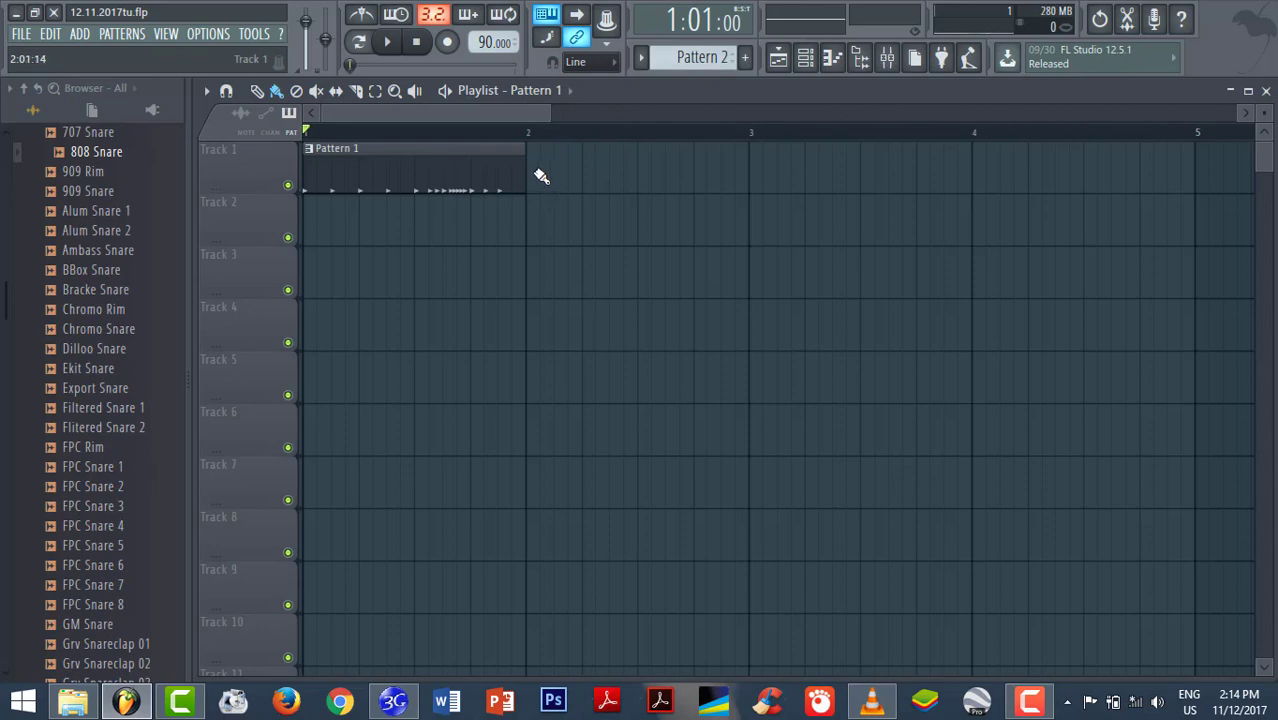
# - Fill bars 2 to 8 of Track 1 with Pattern 1 clips
pyautogui.click(504, 155)
pyautogui.moveTo(537, 167); pyautogui.dragTo(1058, 174)
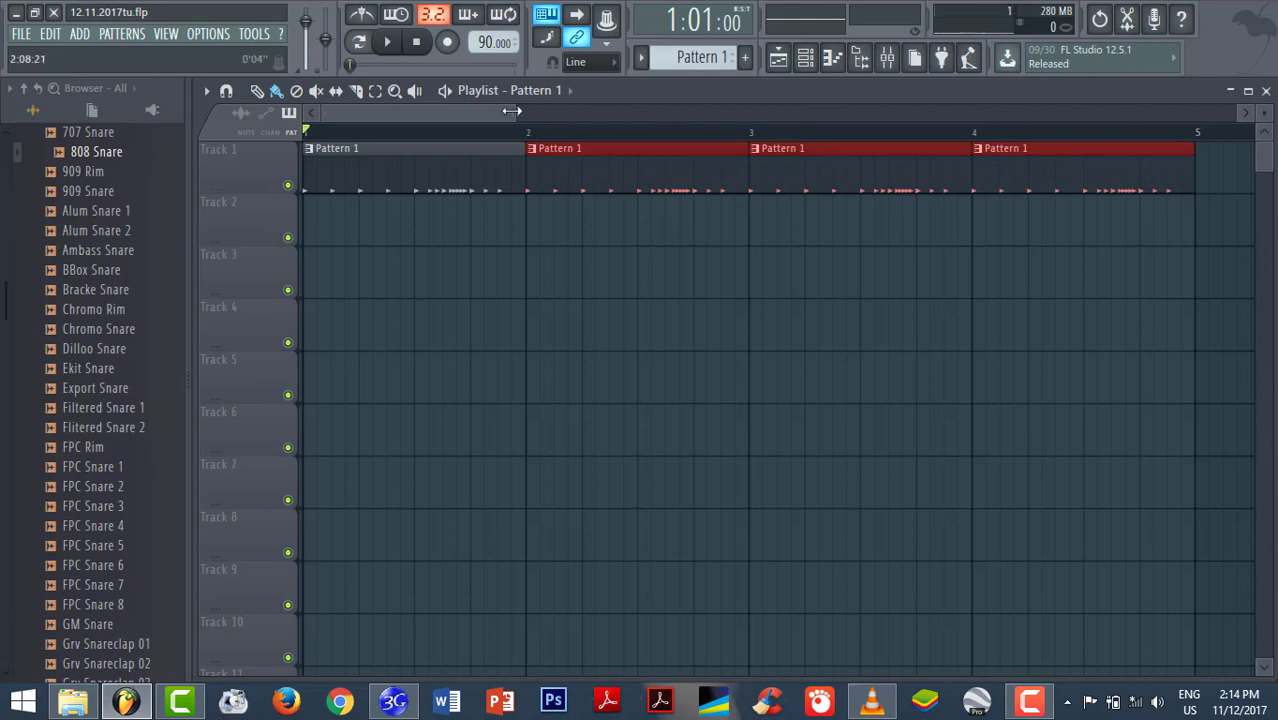
pyautogui.moveTo(512, 111); pyautogui.dragTo(835, 111)
pyautogui.moveTo(650, 174); pyautogui.dragTo(945, 168)
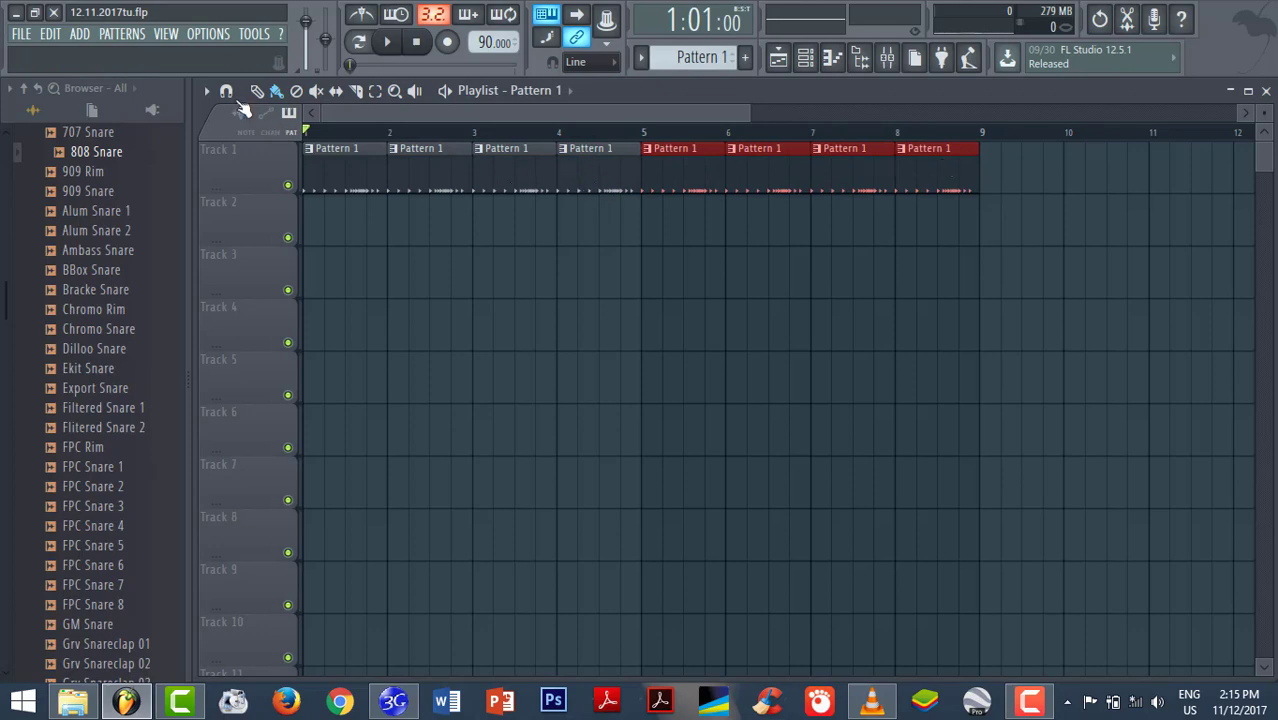
# - In the project info, set the title to Hip Hop, turn on showing the info on opening, and enter the author's name
pyautogui.click(205, 34)
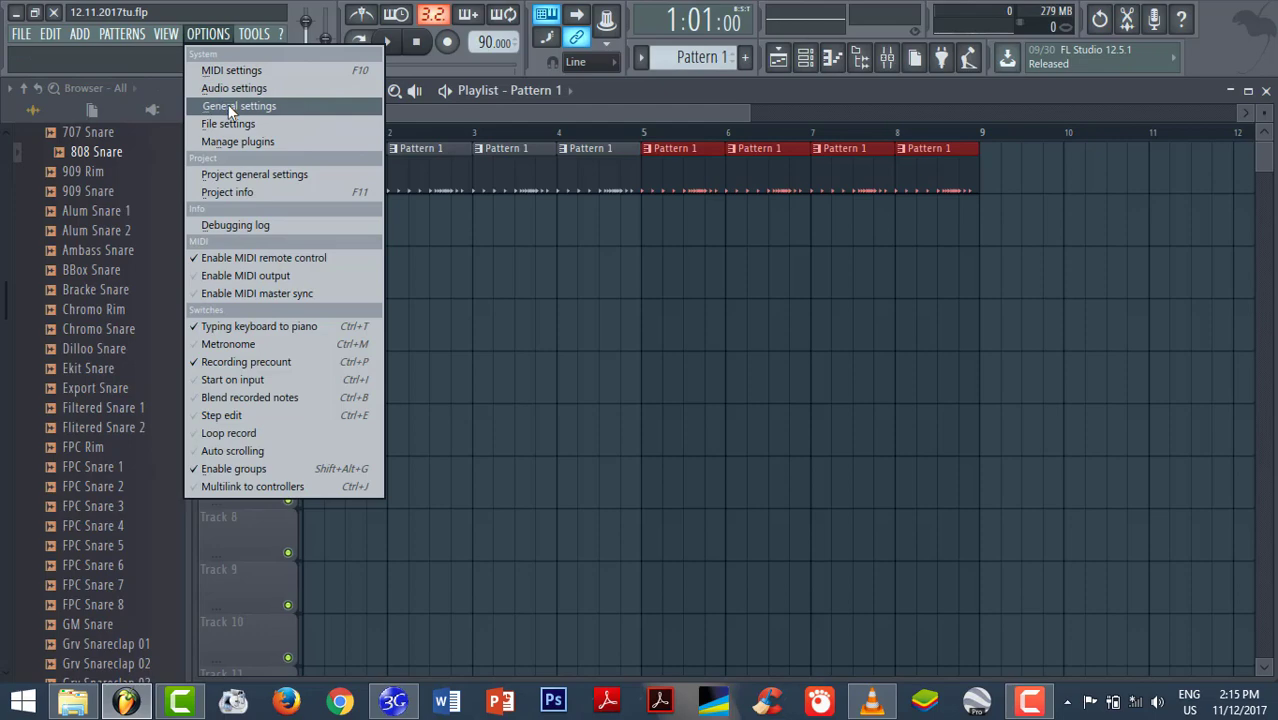
pyautogui.click(228, 107)
pyautogui.click(741, 88)
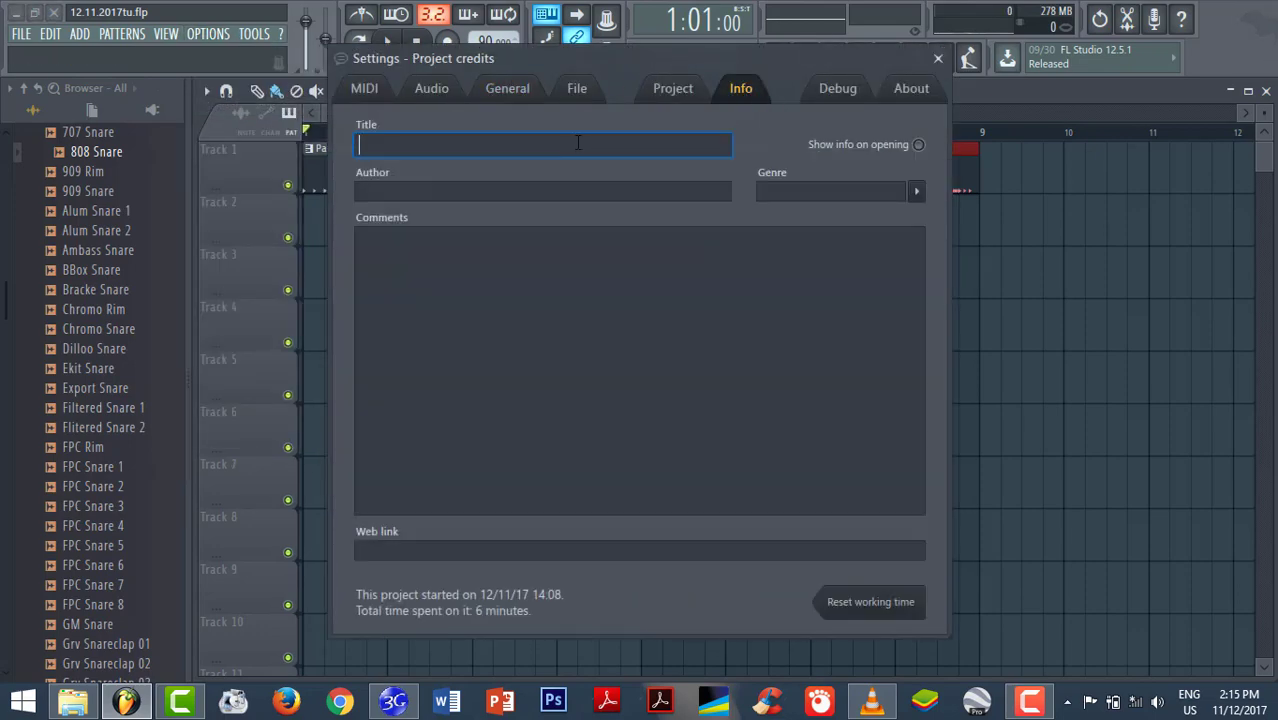
pyautogui.write('Hip Hop')
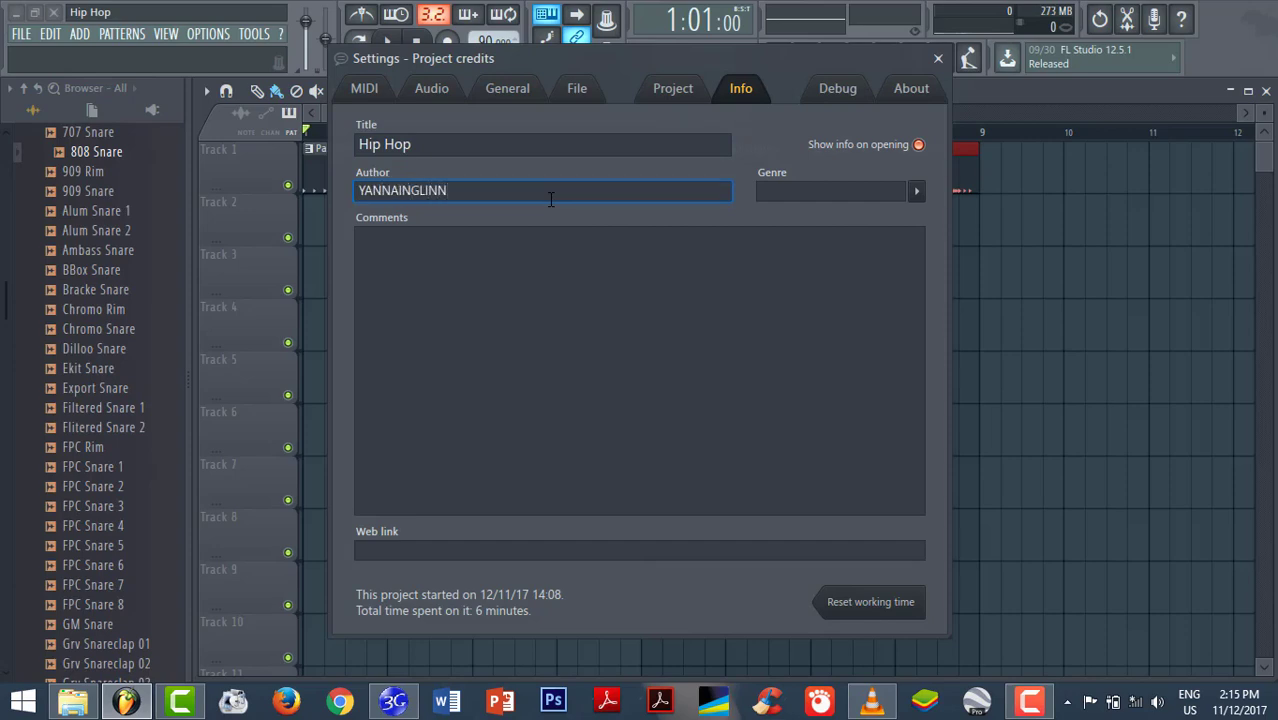
pyautogui.click(916, 190)
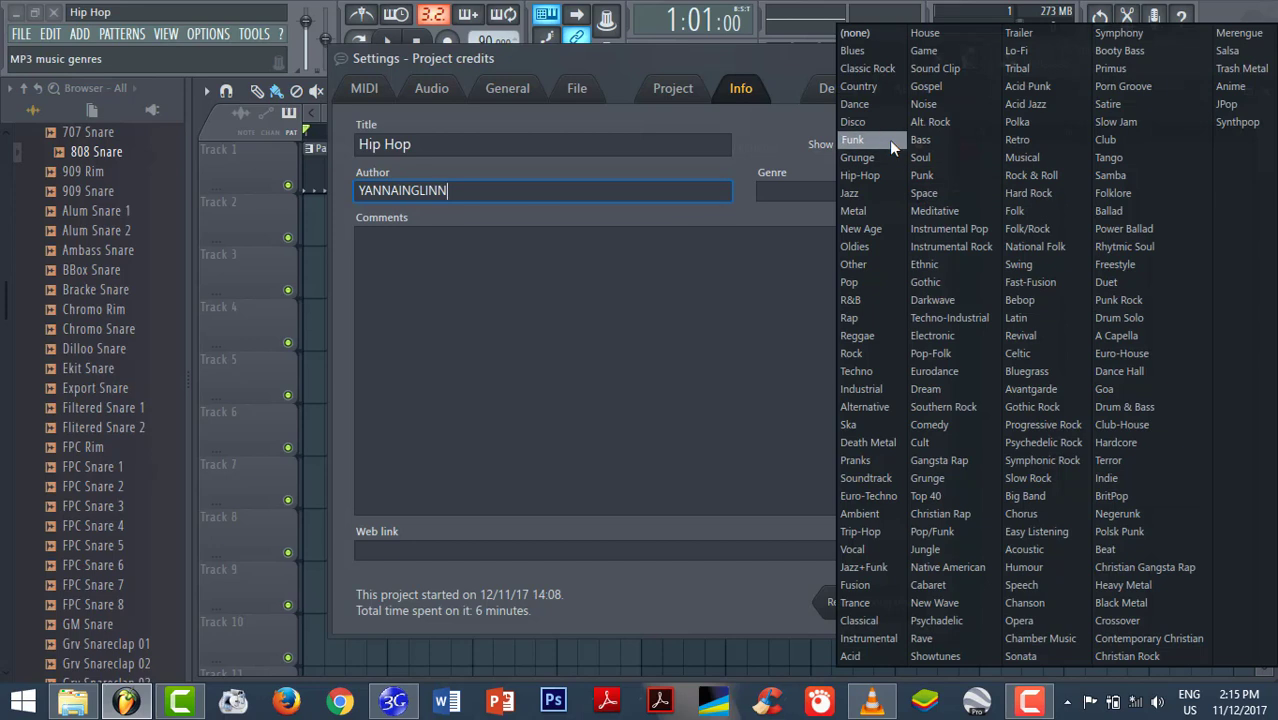
pyautogui.click(884, 176)
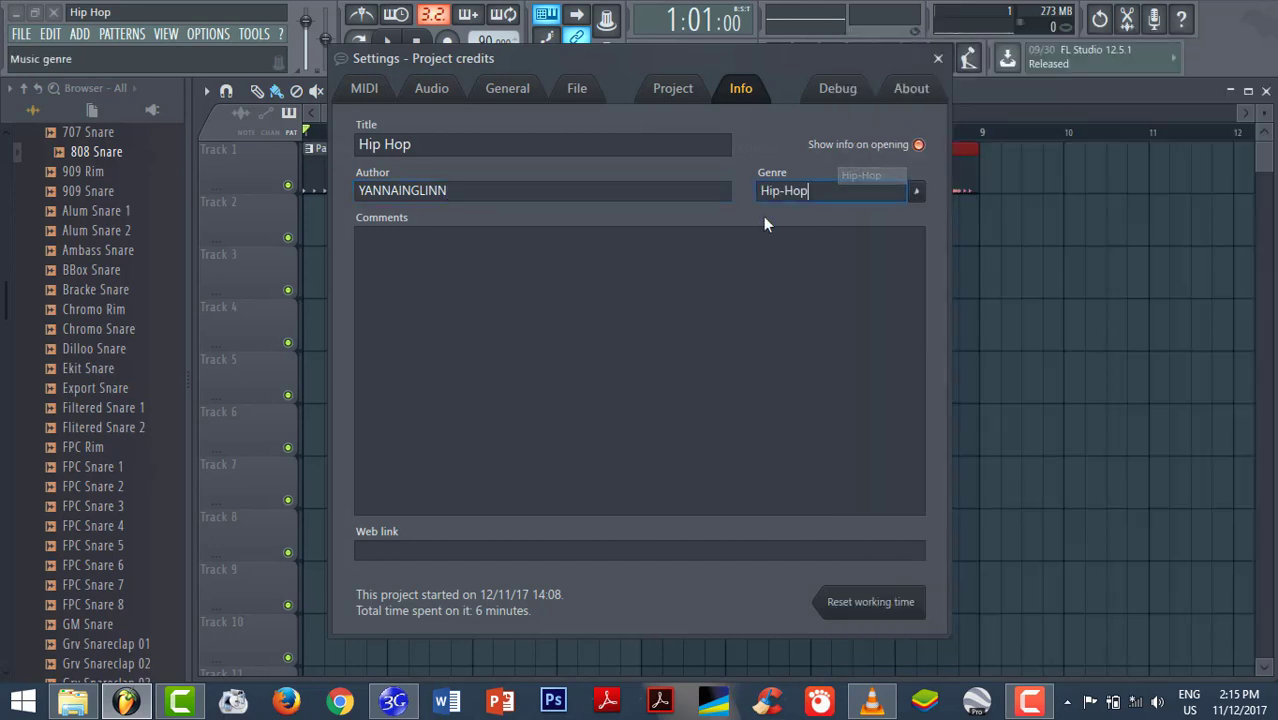
pyautogui.click(601, 269)
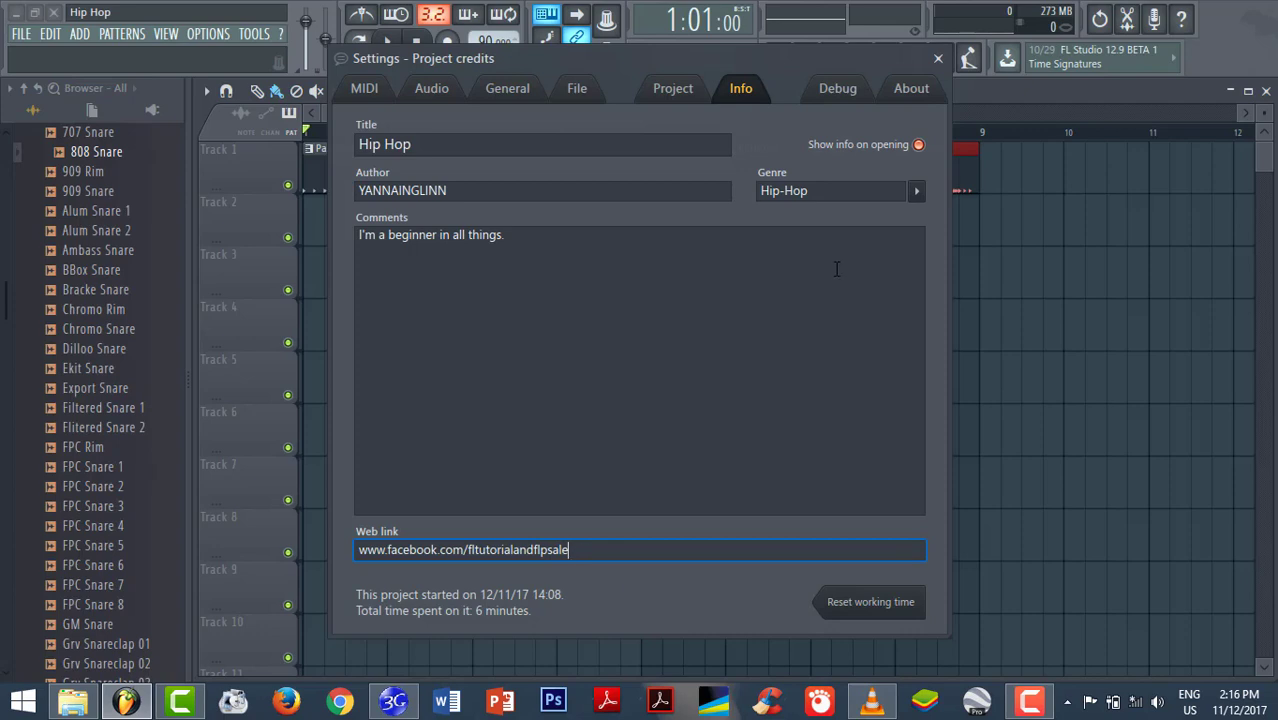
pyautogui.click(938, 59)
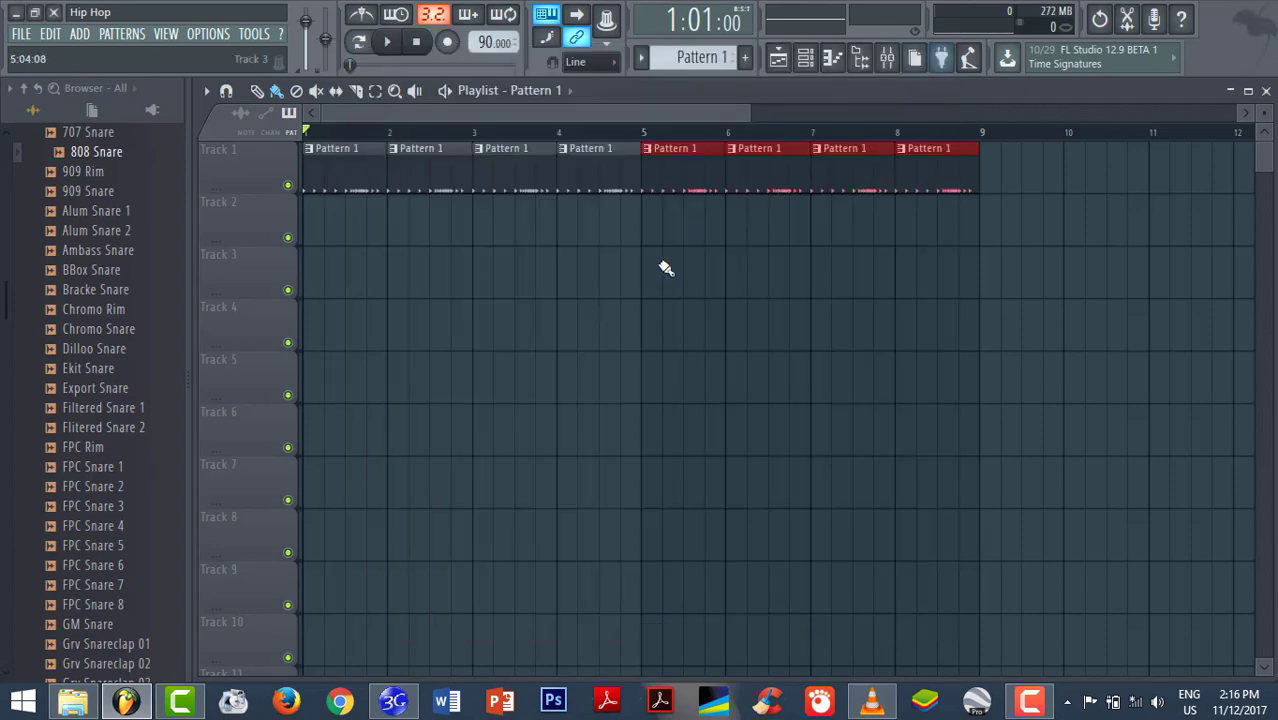
# - Play the arrangement and fill bars 9 to 16 of Track 2 with Pattern 2 clips
pyautogui.click(445, 90)
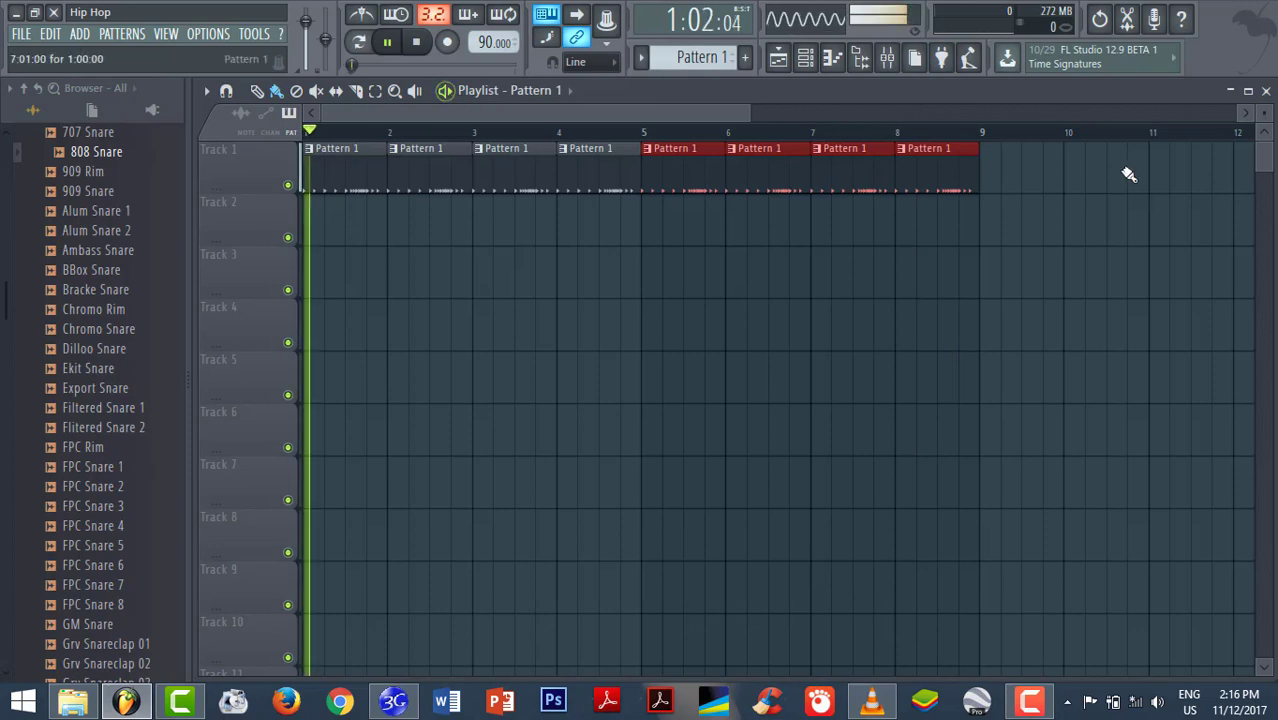
pyautogui.click(745, 57)
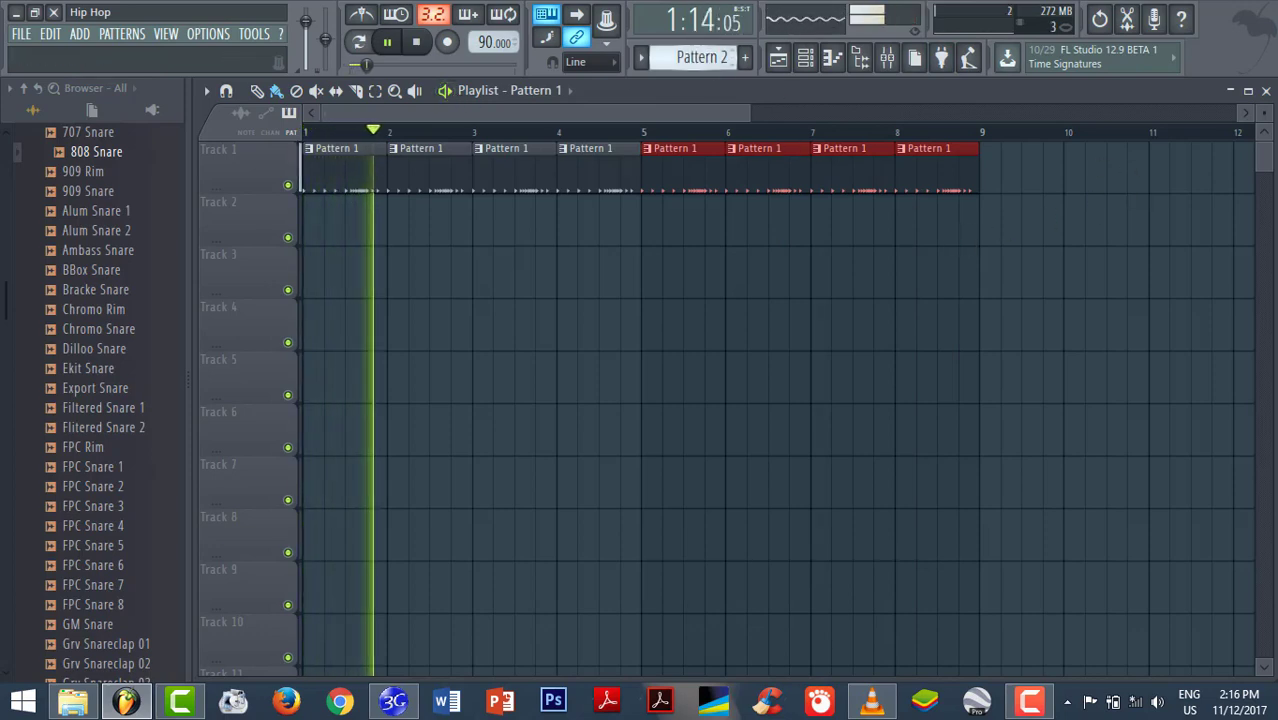
pyautogui.click(992, 213)
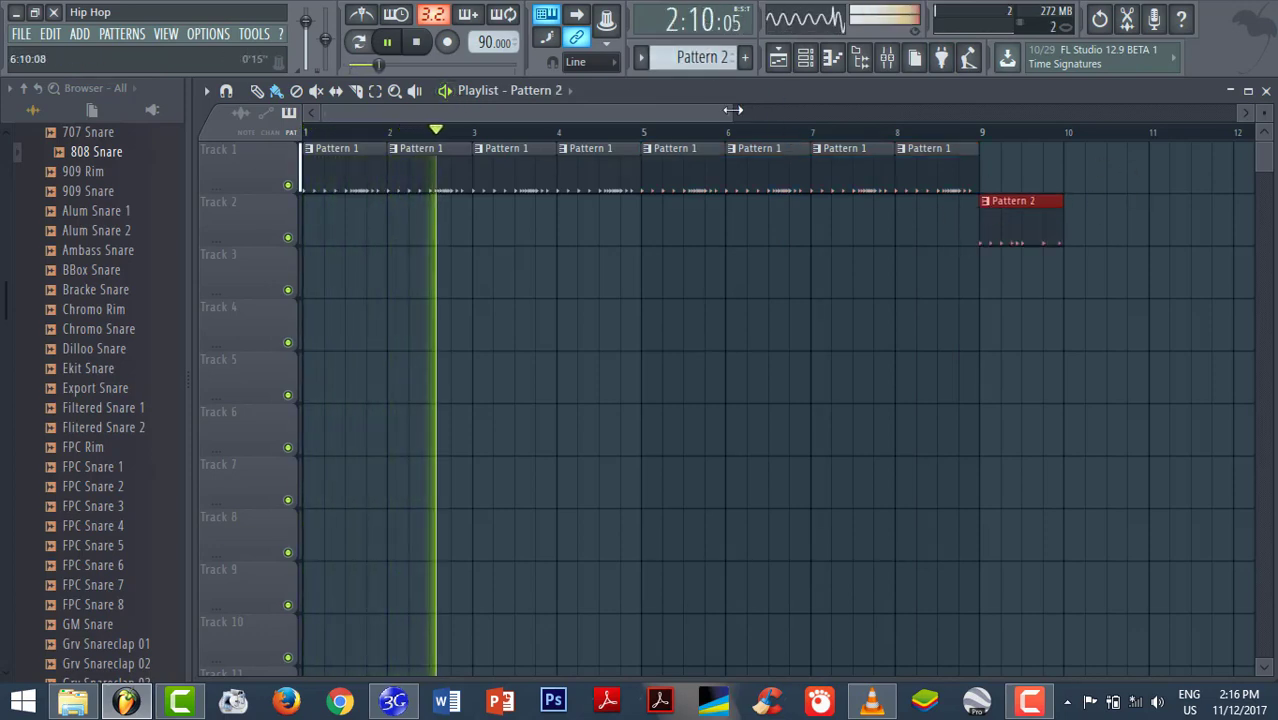
pyautogui.scroll(-1, 736, 110)
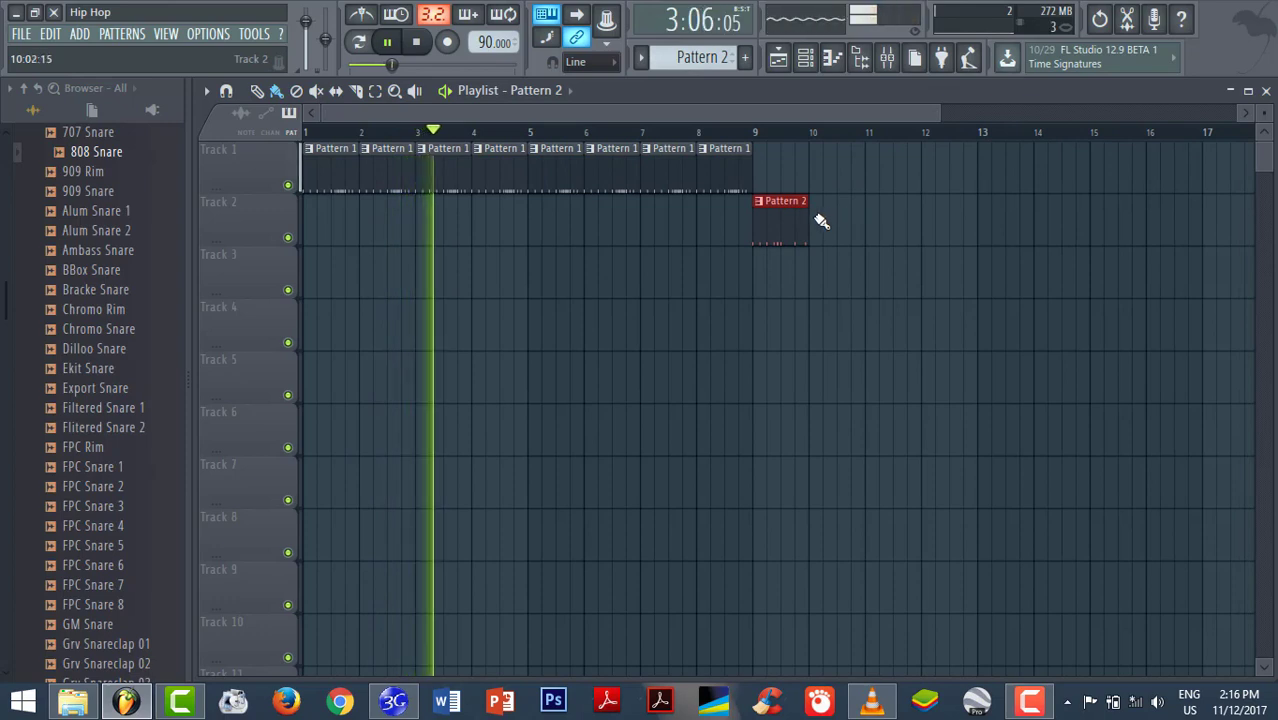
pyautogui.moveTo(819, 220)
pyautogui.mouseDown()
pyautogui.moveTo(916, 208)
pyautogui.moveTo(1167, 220)
pyautogui.mouseUp()
# - Play the transition from Pattern 1 to Pattern 2 starting late in bar 8, checking the insert levels in the mixer
pyautogui.click(734, 131)
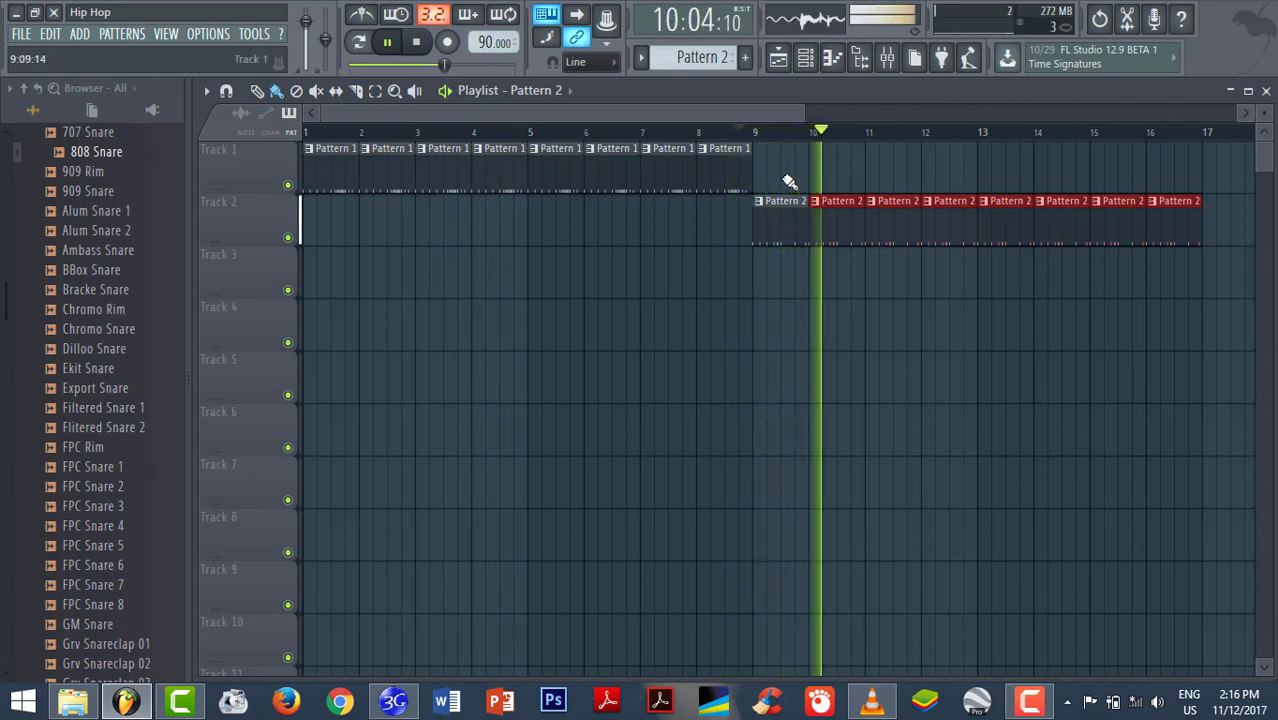
pyautogui.press('space')
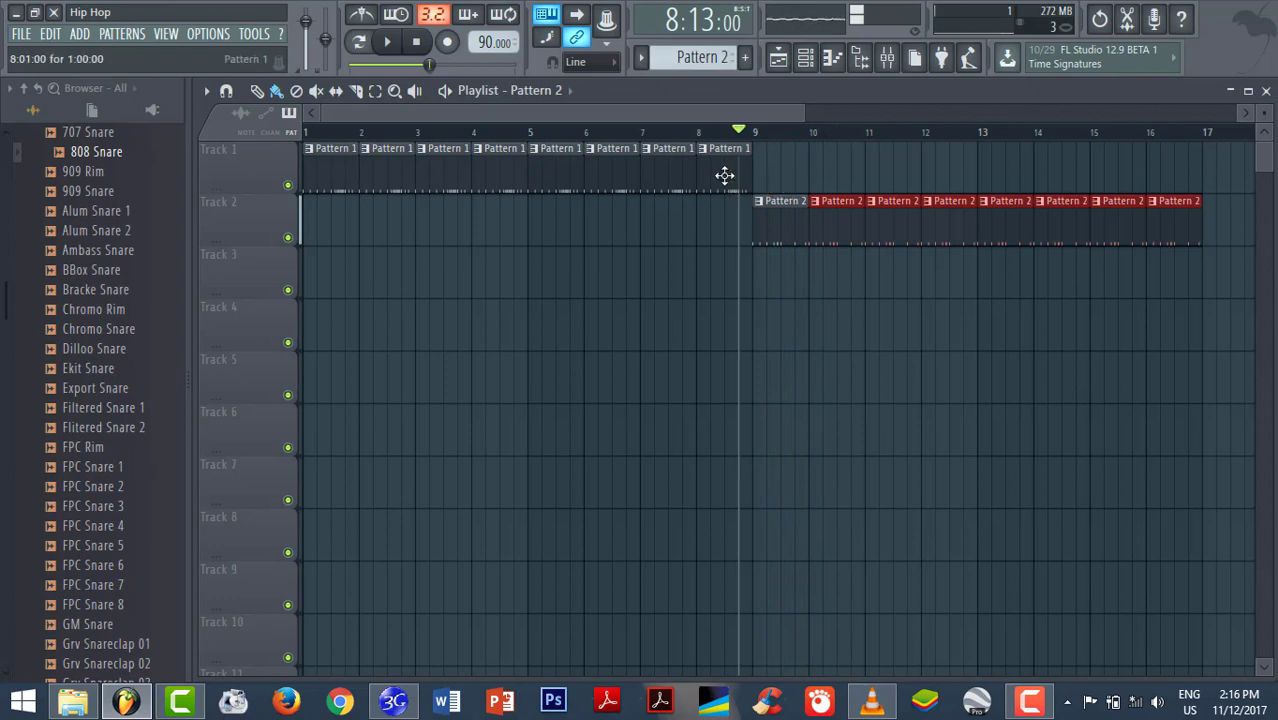
pyautogui.click(887, 57)
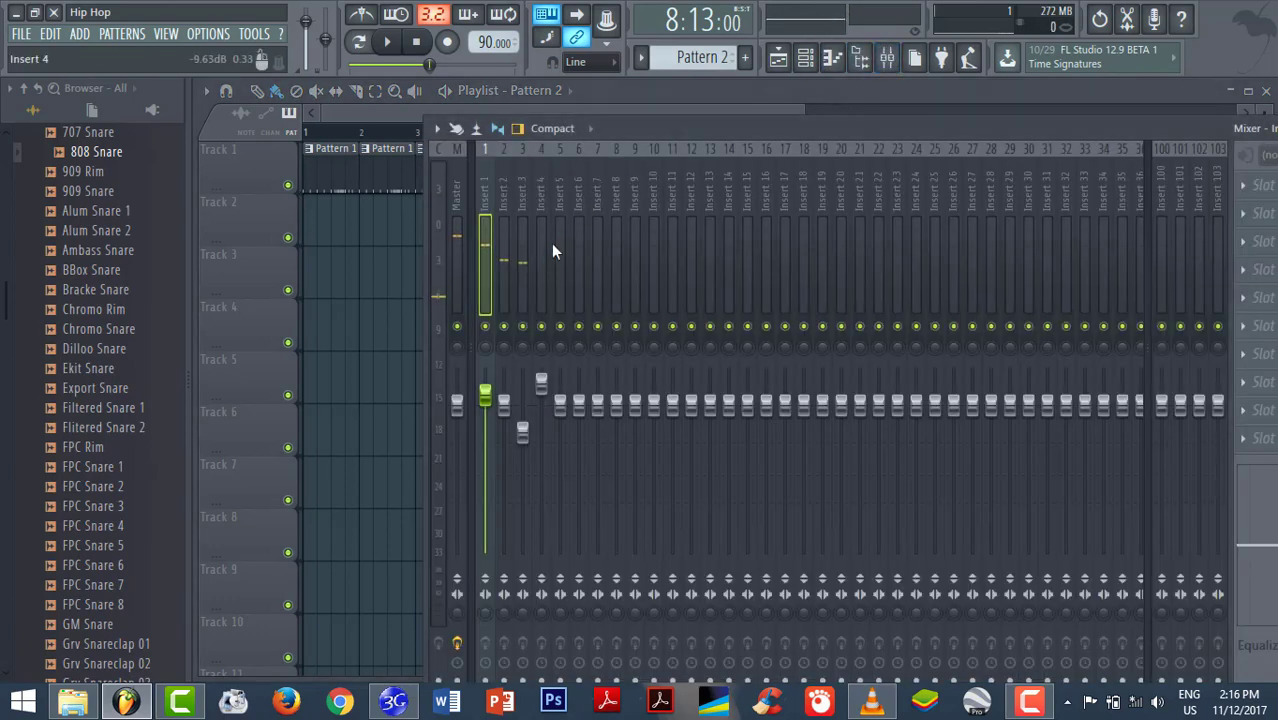
pyautogui.press('space')
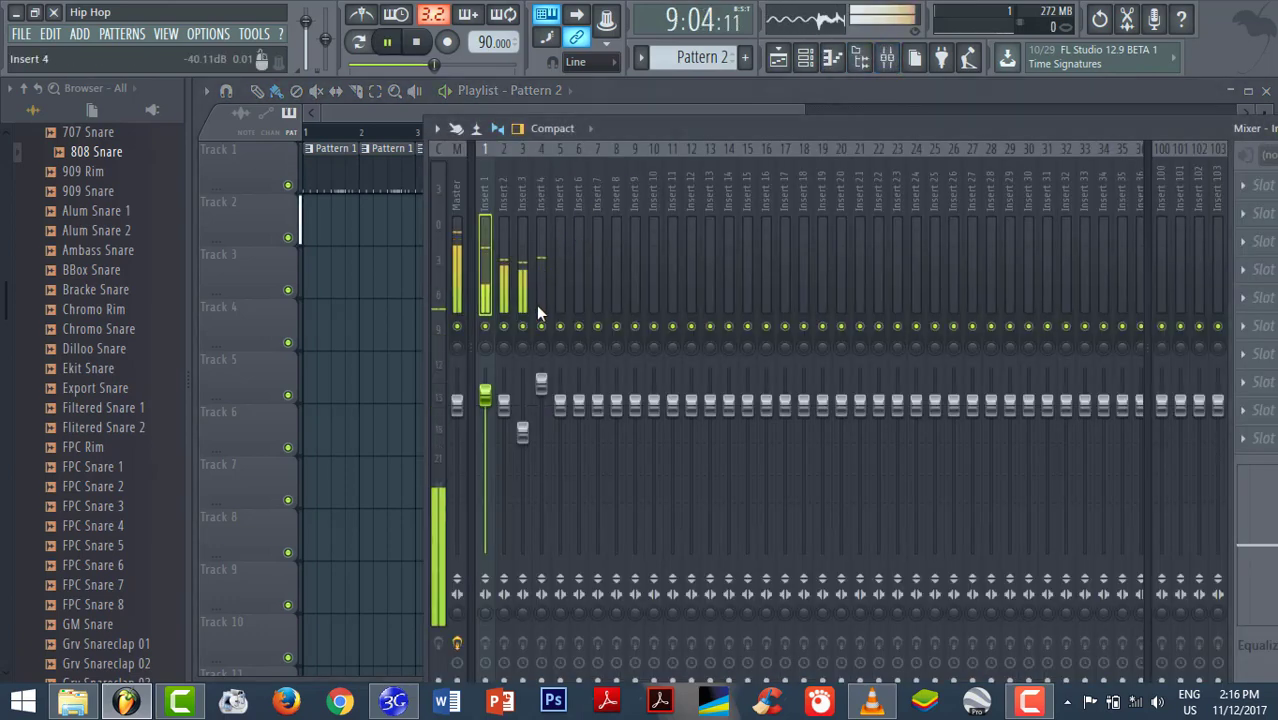
pyautogui.moveTo(504, 403)
pyautogui.mouseDown()
pyautogui.moveTo(504, 383)
pyautogui.moveTo(504, 403)
pyautogui.mouseUp()
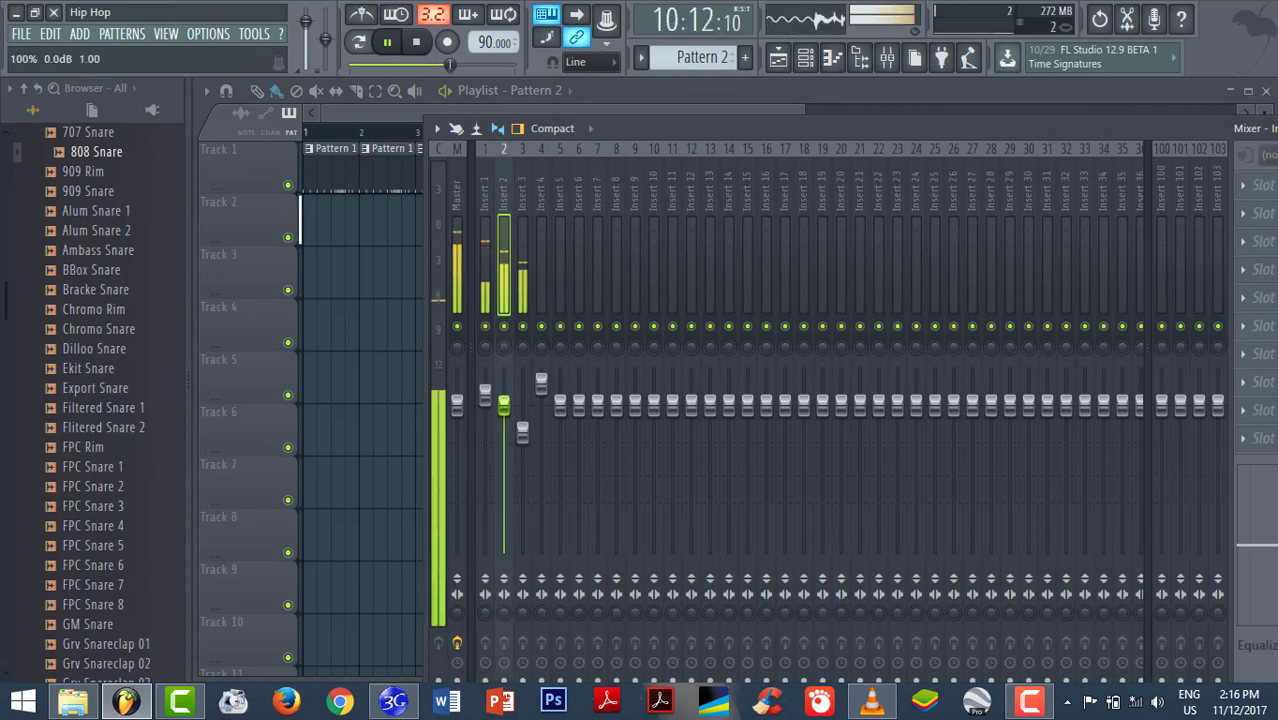
pyautogui.press('space')
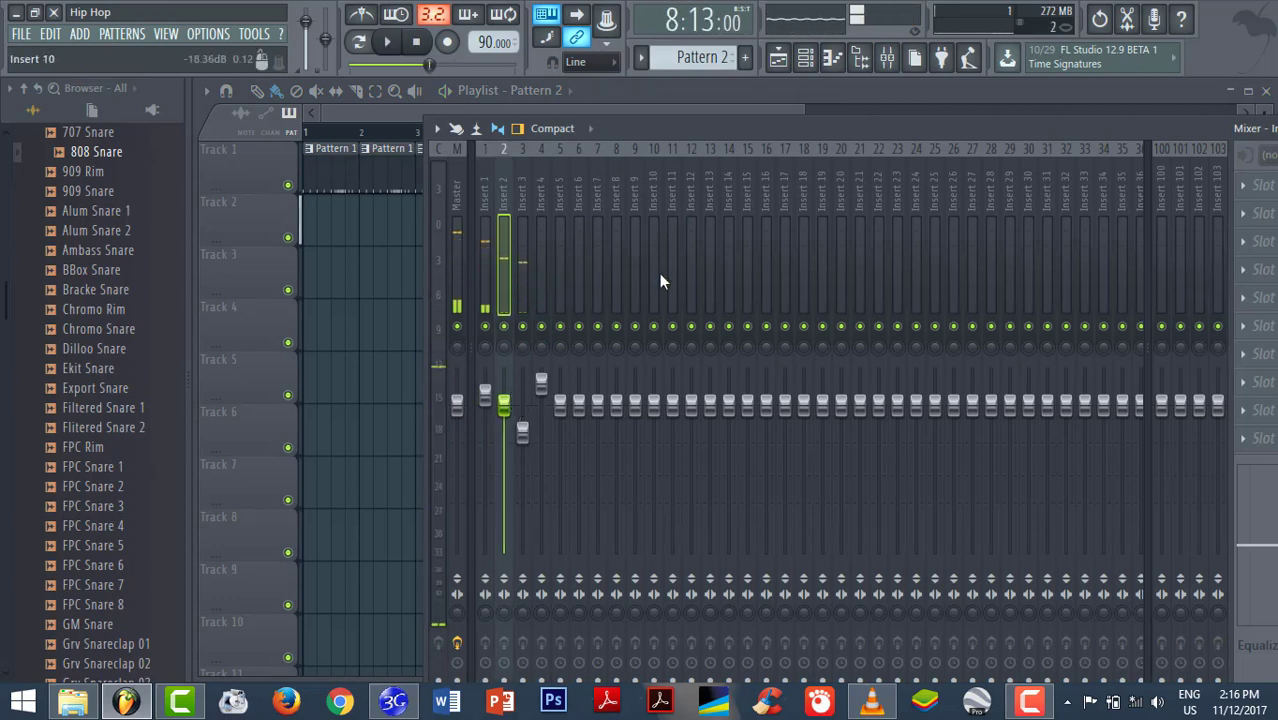
# - Replace the mixer with the channel rack and look through the plugins available for a new channel
pyautogui.click(778, 57)
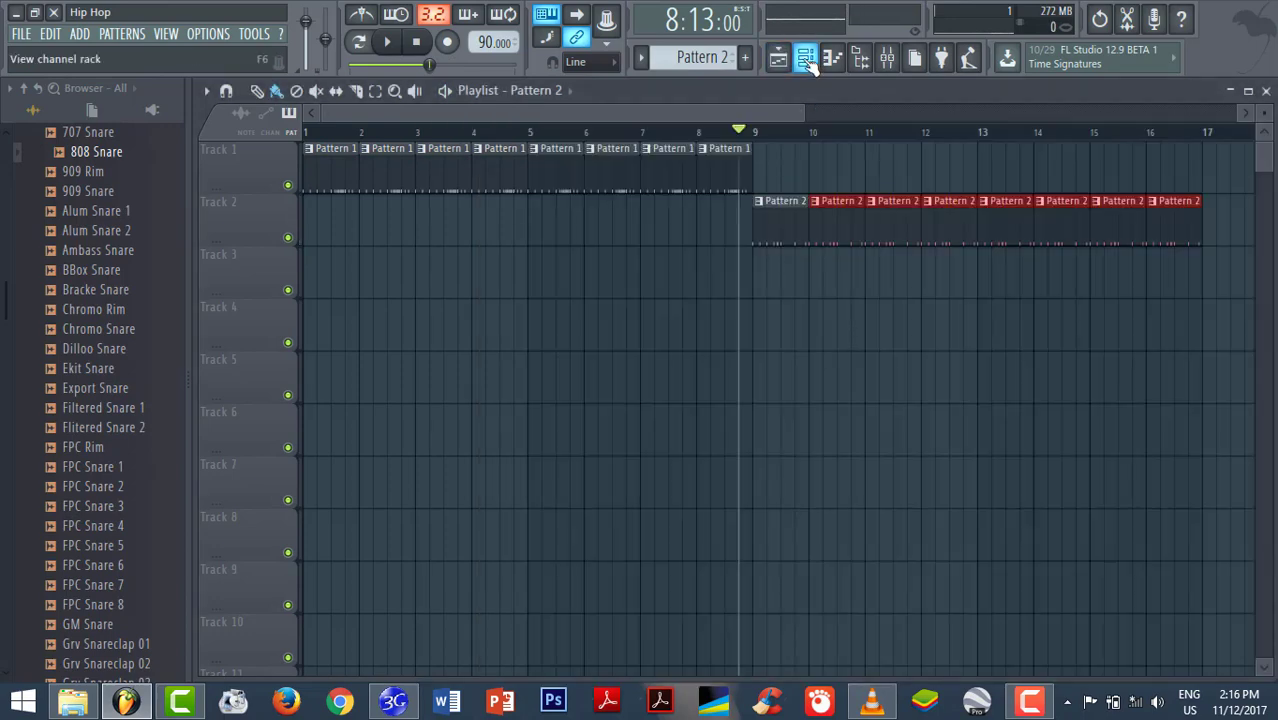
pyautogui.click(806, 58)
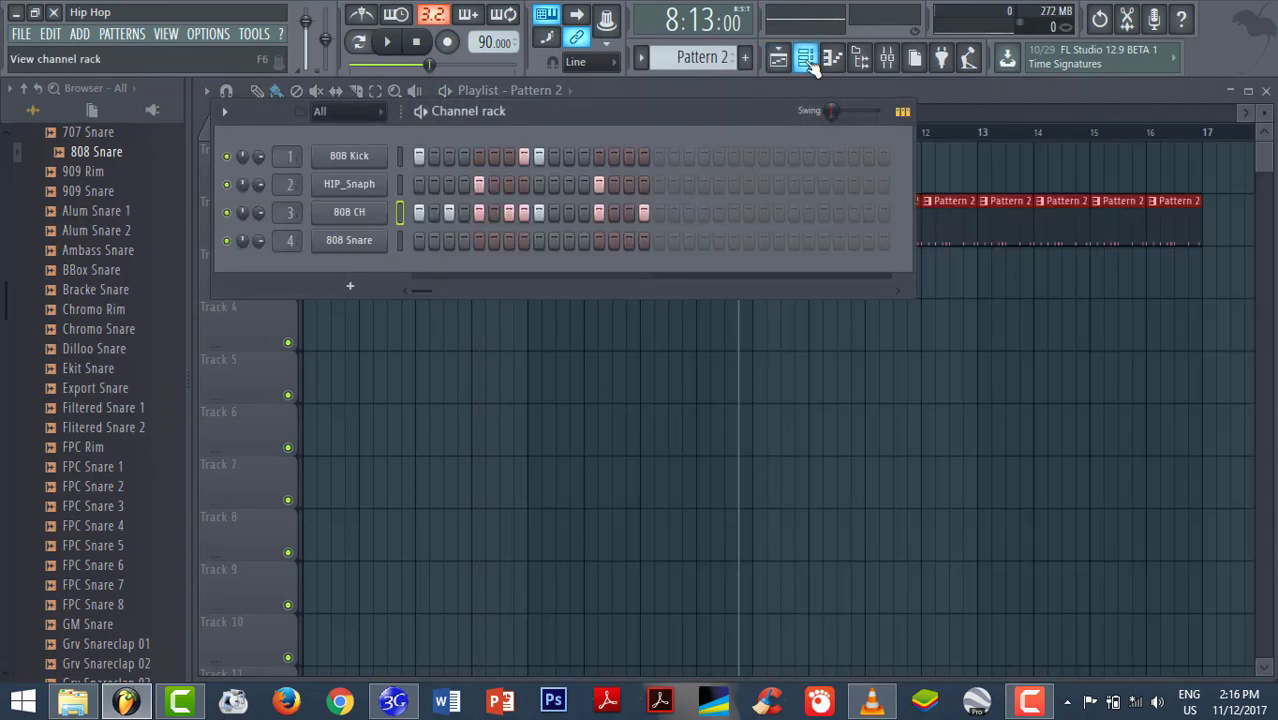
pyautogui.click(360, 290)
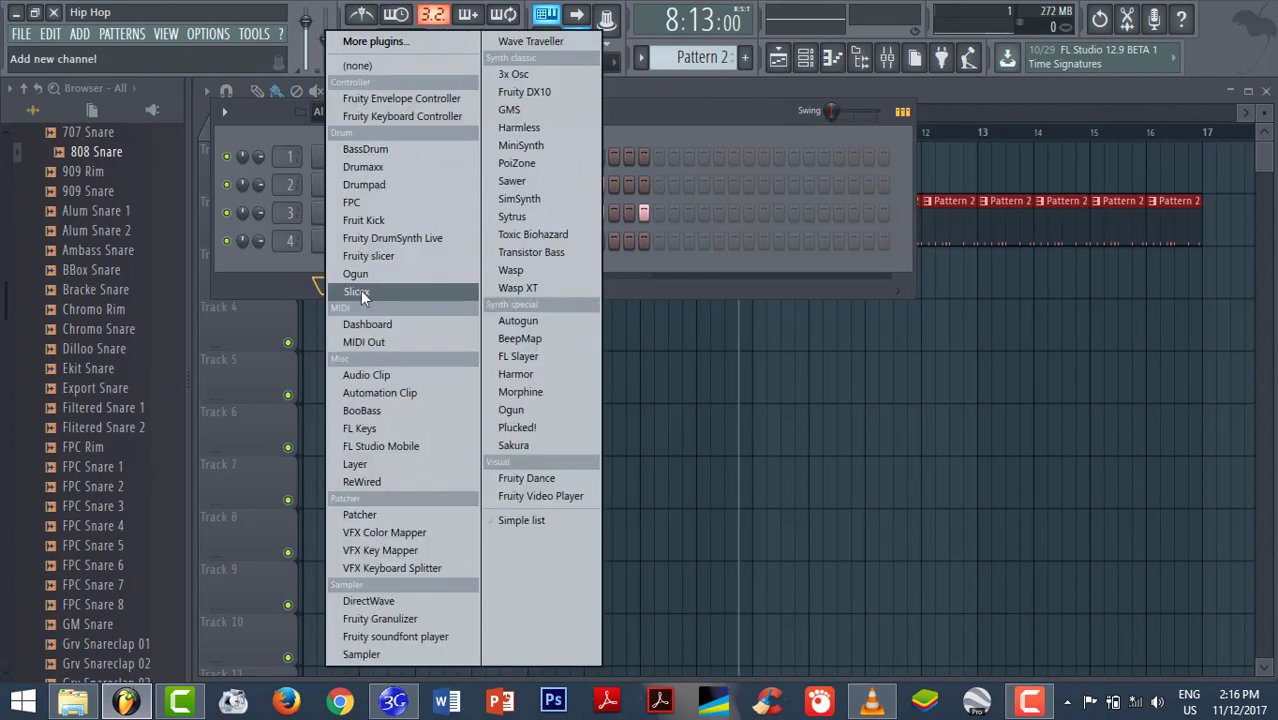
pyautogui.click(276, 284)
# - Collapse the drum packs in the browser and expand the Orchestral folder under Packs, Instruments
pyautogui.click(40, 394)
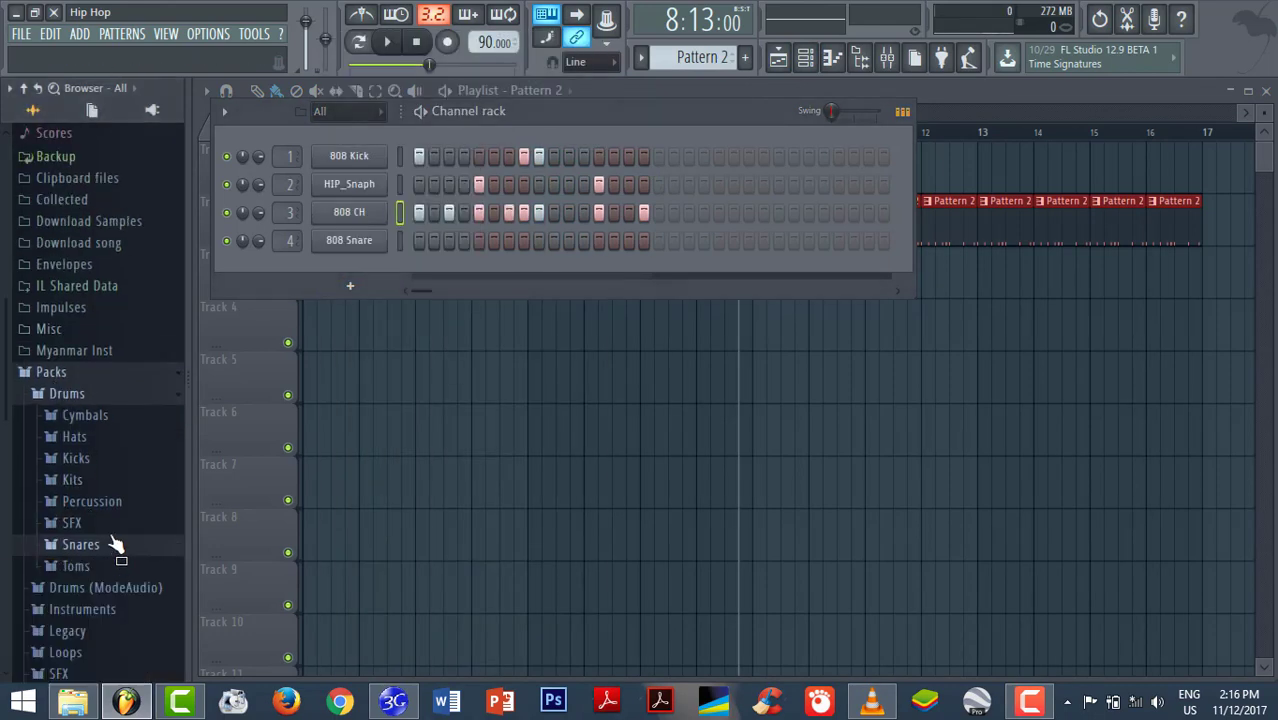
pyautogui.click(105, 395)
pyautogui.click(104, 372)
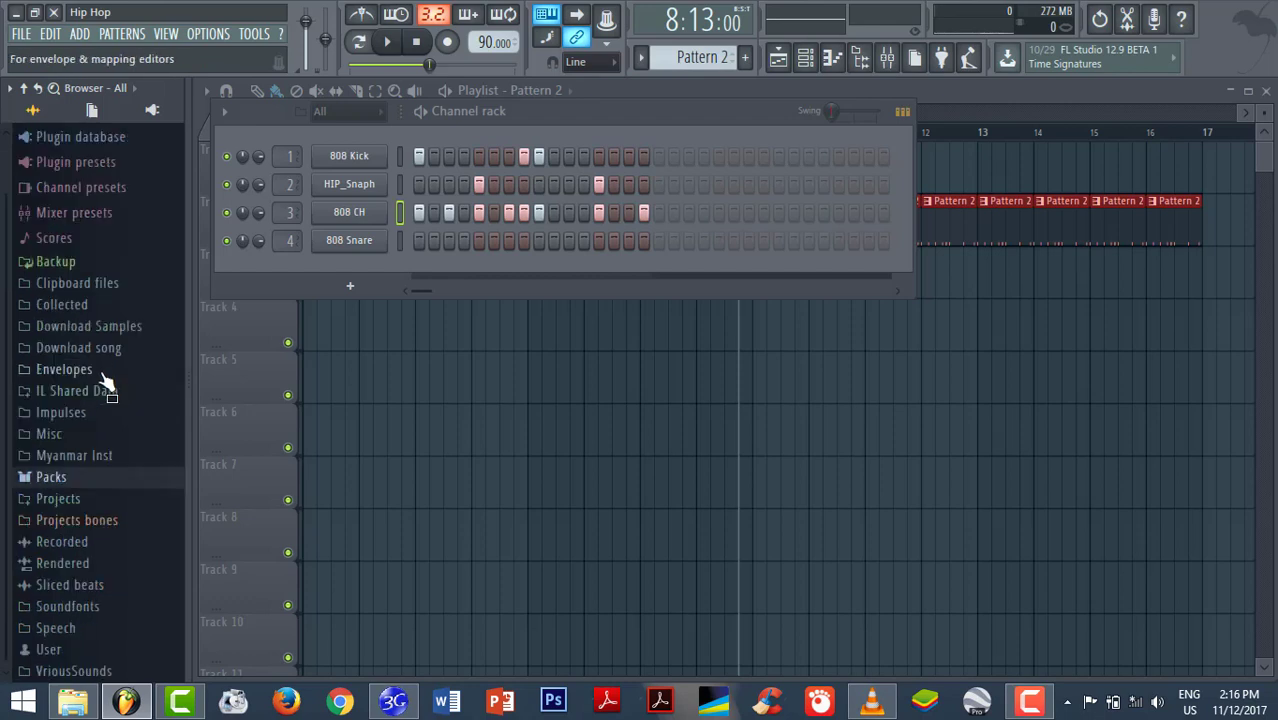
pyautogui.click(108, 478)
pyautogui.click(120, 426)
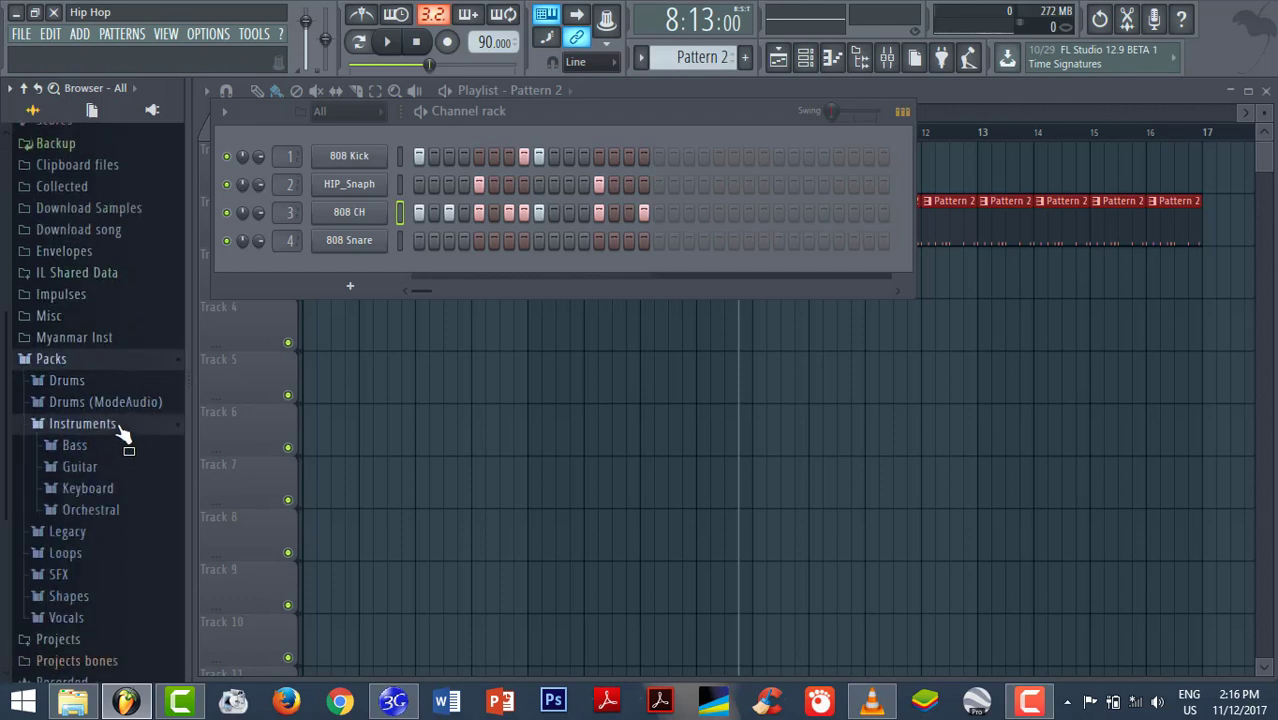
pyautogui.click(135, 512)
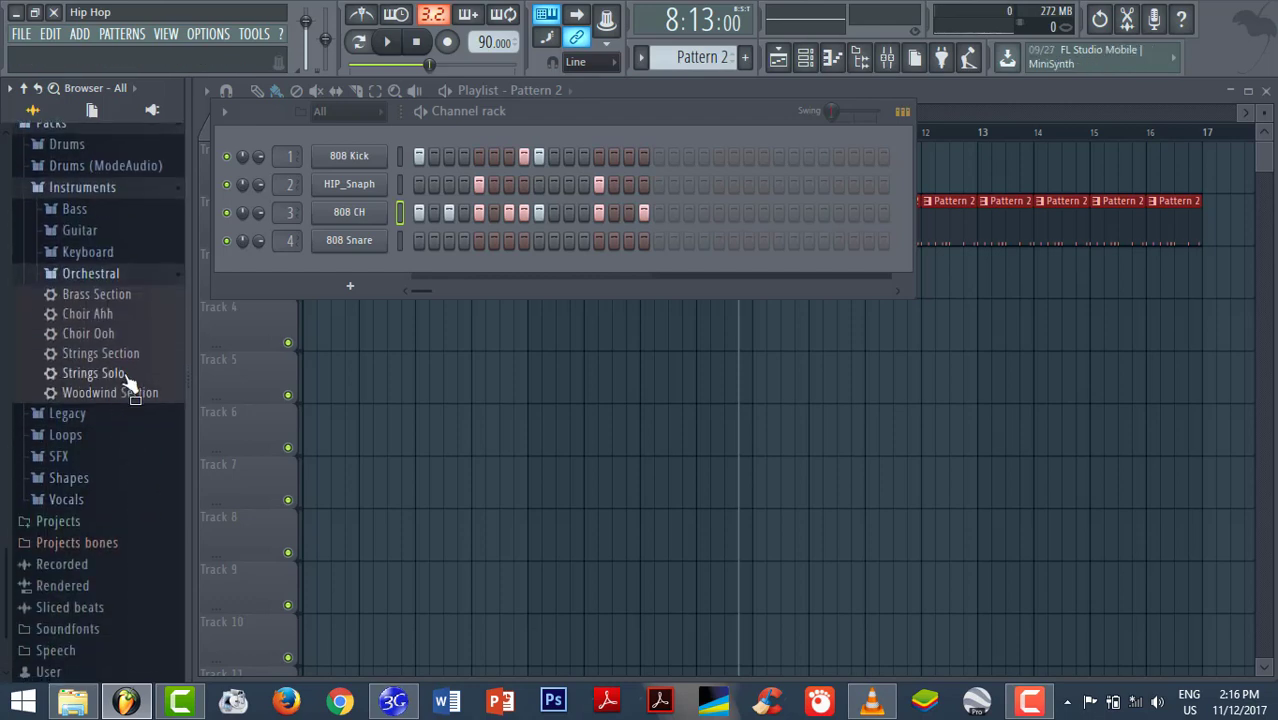
# - Open Strings Solo in a new channel, dismiss its plugin window and route the channel to mixer insert 5
pyautogui.rightClick(125, 380)
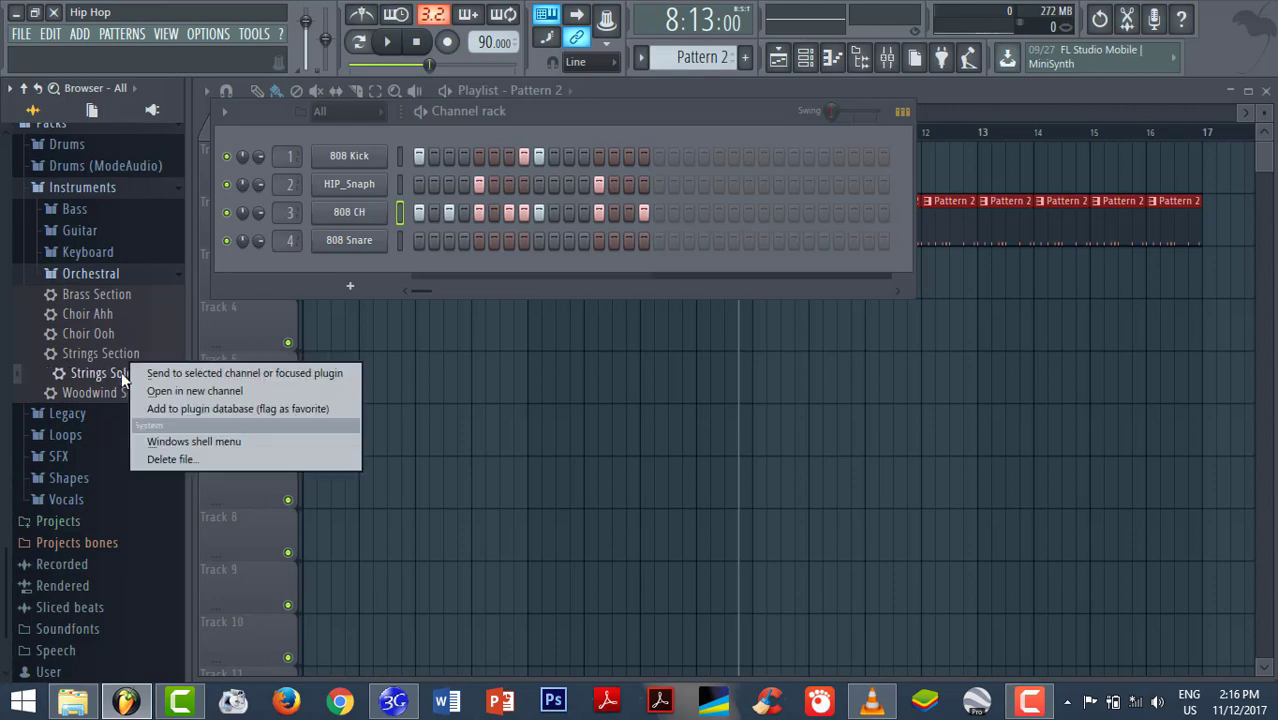
pyautogui.click(181, 391)
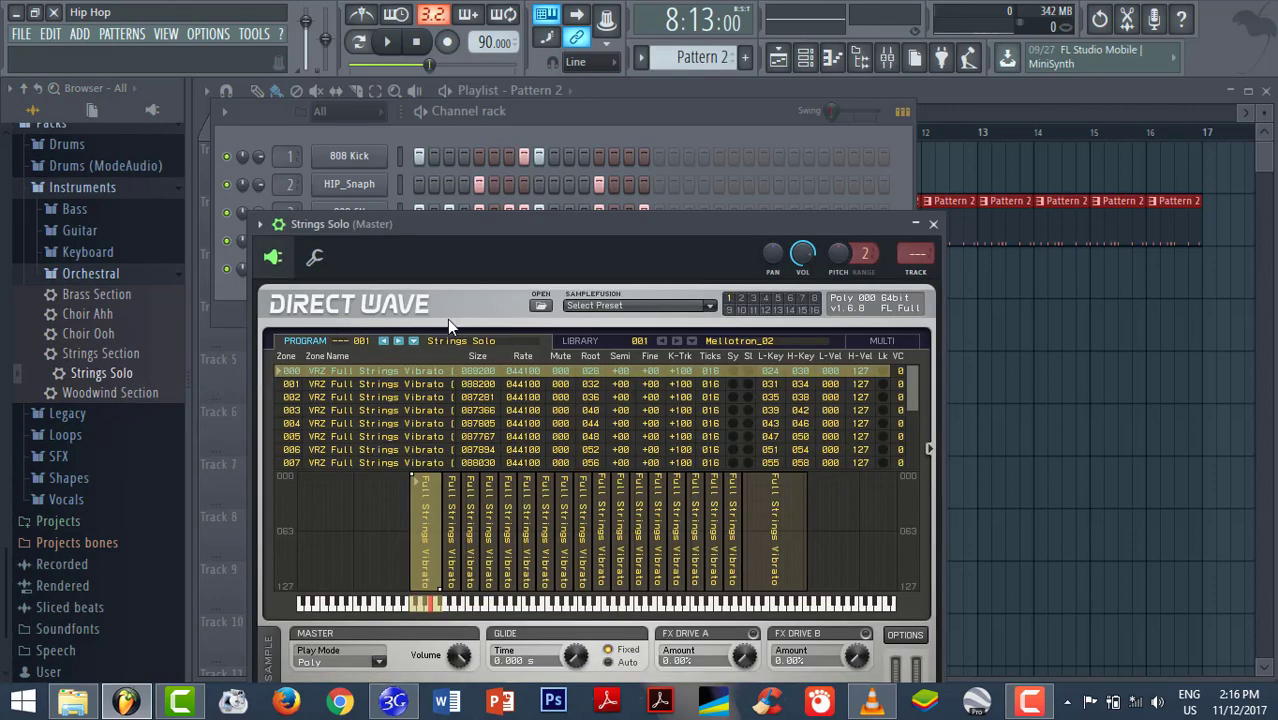
pyautogui.click(914, 229)
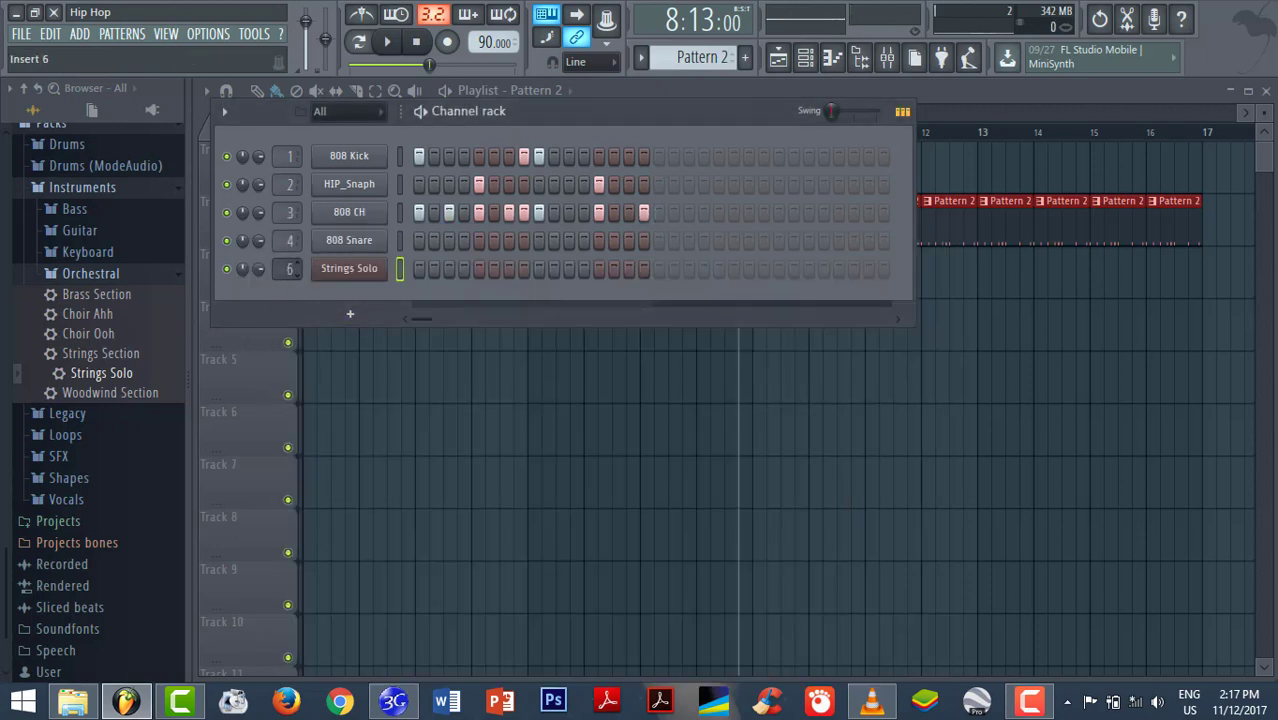
pyautogui.scroll(-1, 289, 268)
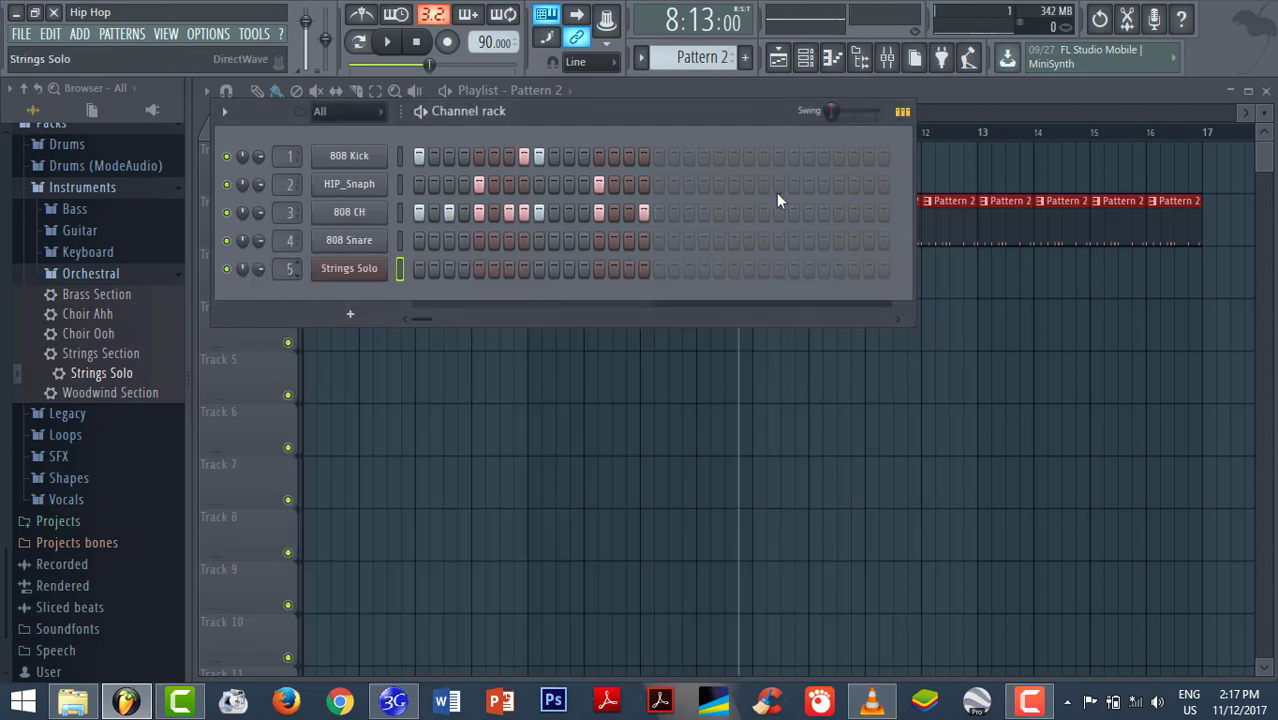
# - Switch to the empty Pattern 3 and open the Strings Solo channel in the piano roll
pyautogui.click(893, 60)
pyautogui.click(893, 60)
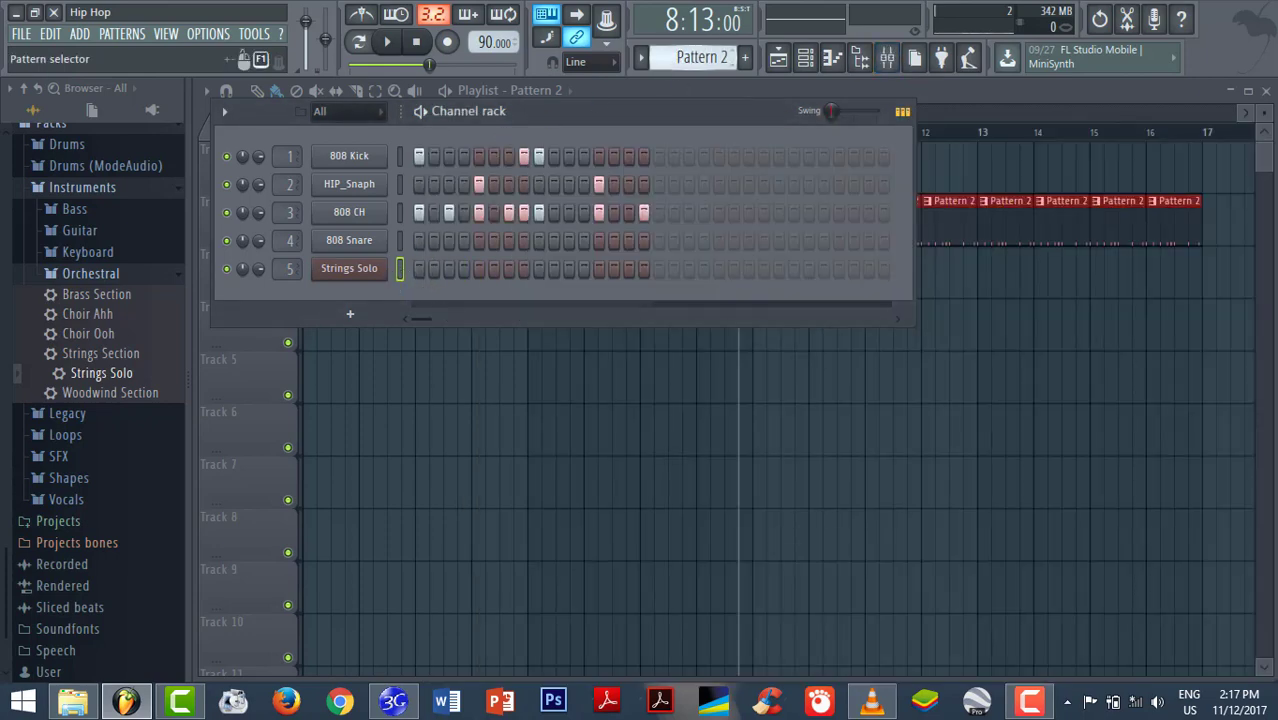
pyautogui.scroll(-1, 700, 57)
pyautogui.rightClick(372, 269)
pyautogui.click(455, 267)
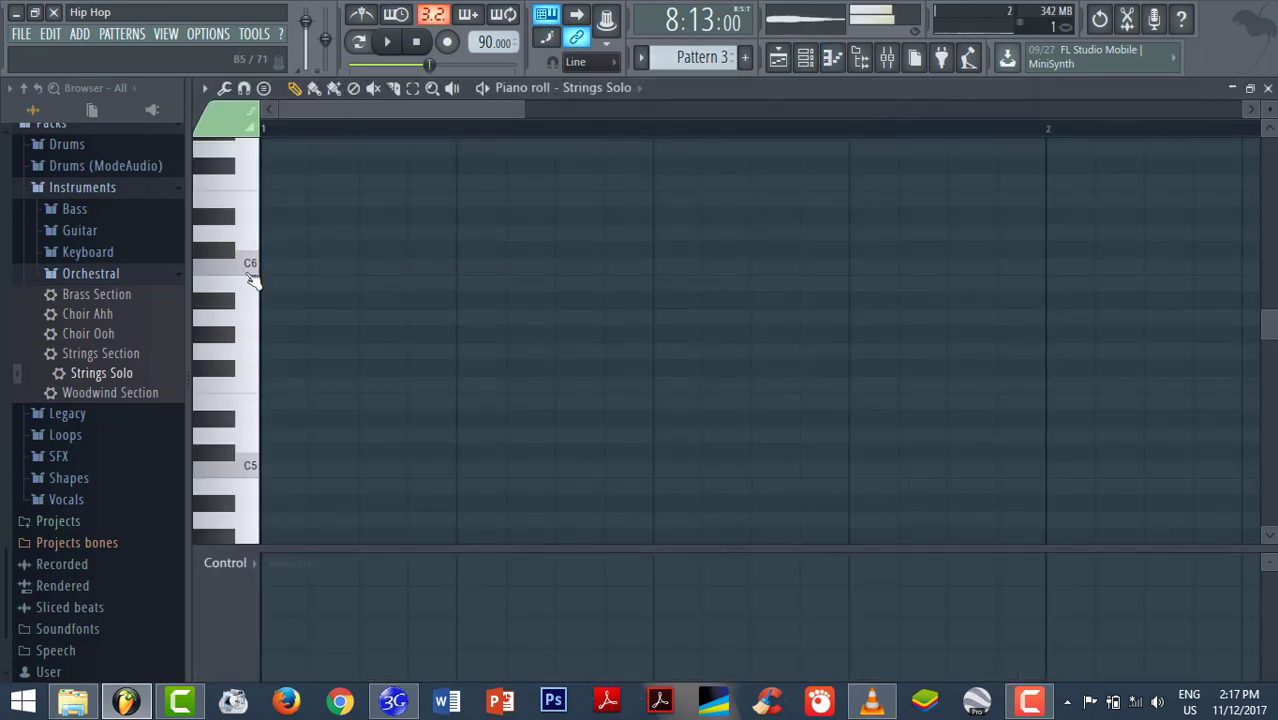
# - Draw a C6 note at the start of bar 1, audition it and lengthen it to half a bar
pyautogui.click(283, 268)
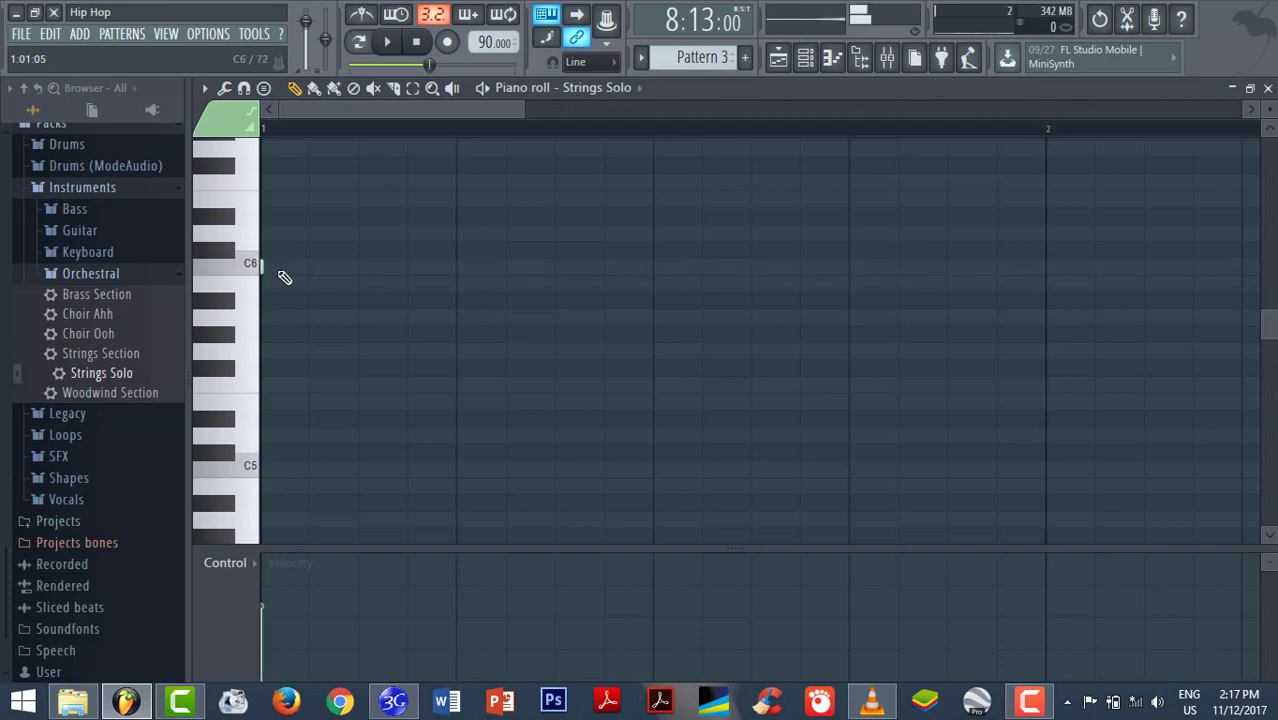
pyautogui.moveTo(263, 266); pyautogui.dragTo(440, 268)
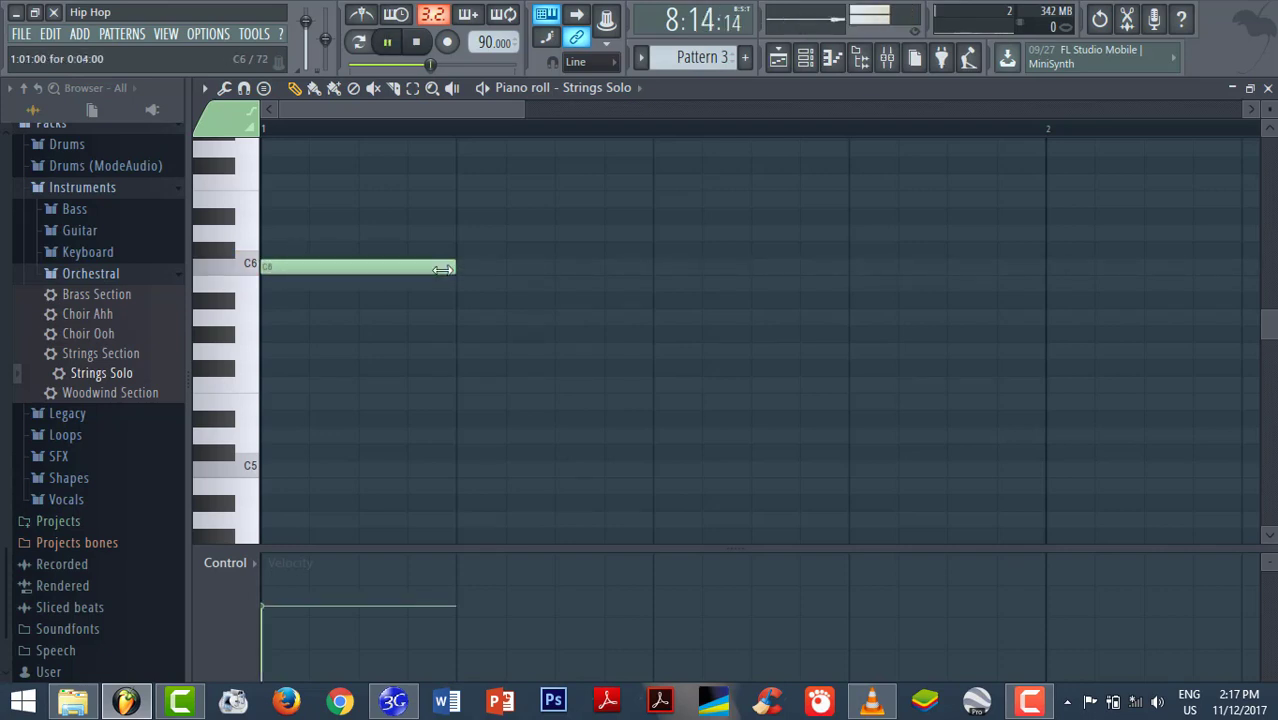
pyautogui.press('space')
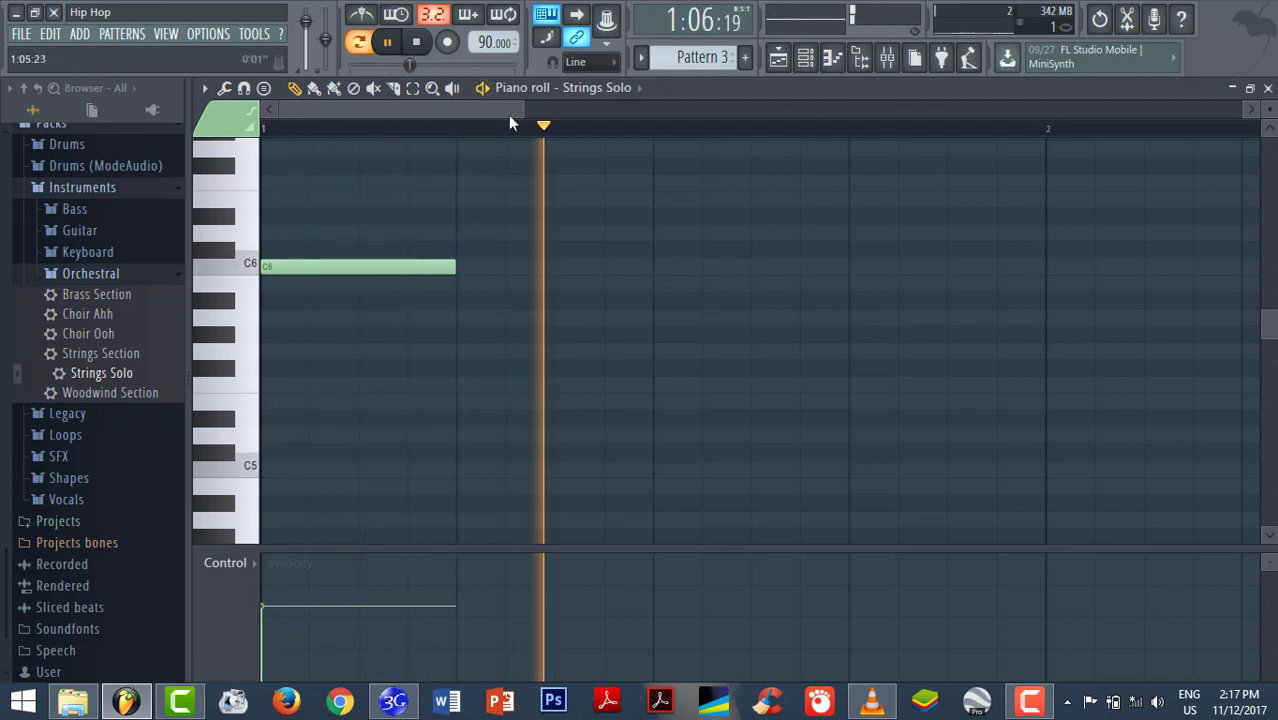
pyautogui.press('space')
pyautogui.moveTo(455, 264); pyautogui.dragTo(650, 266)
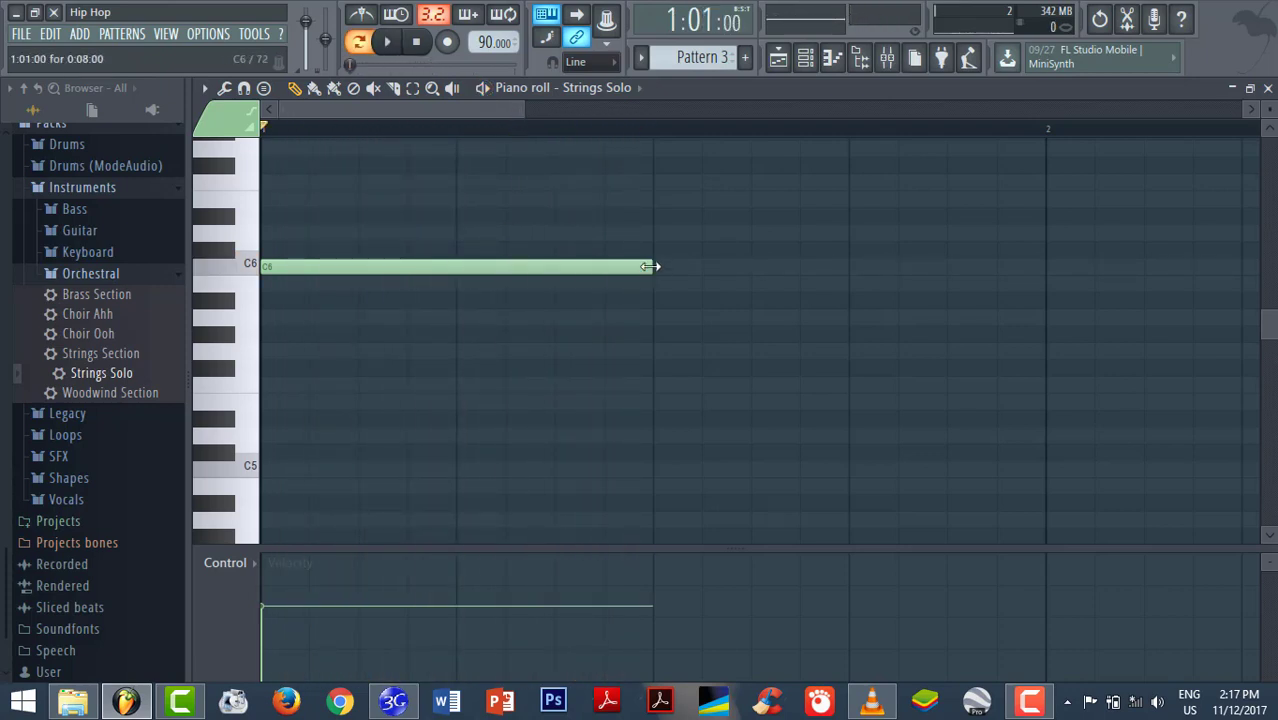
# - Add a half-bar note in the second half of bar 1, move it to D6 and listen to the result
pyautogui.click(660, 216)
pyautogui.press('space')
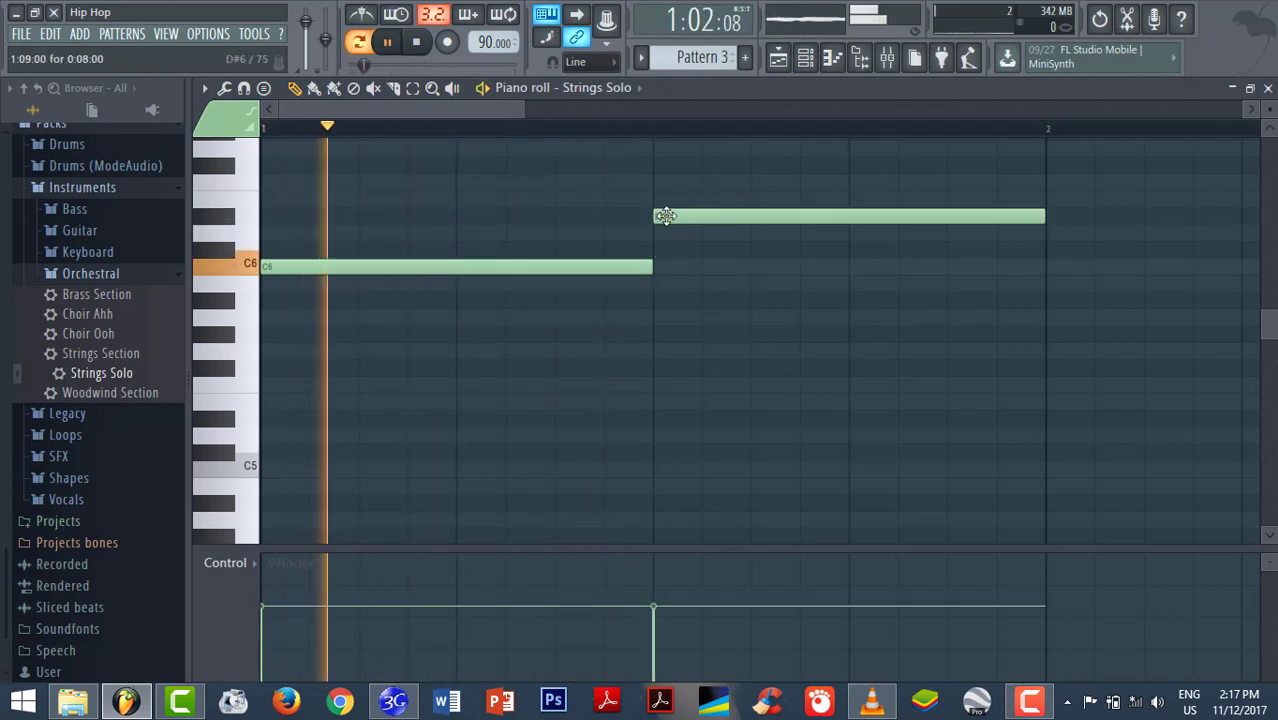
pyautogui.moveTo(664, 218); pyautogui.dragTo(678, 251)
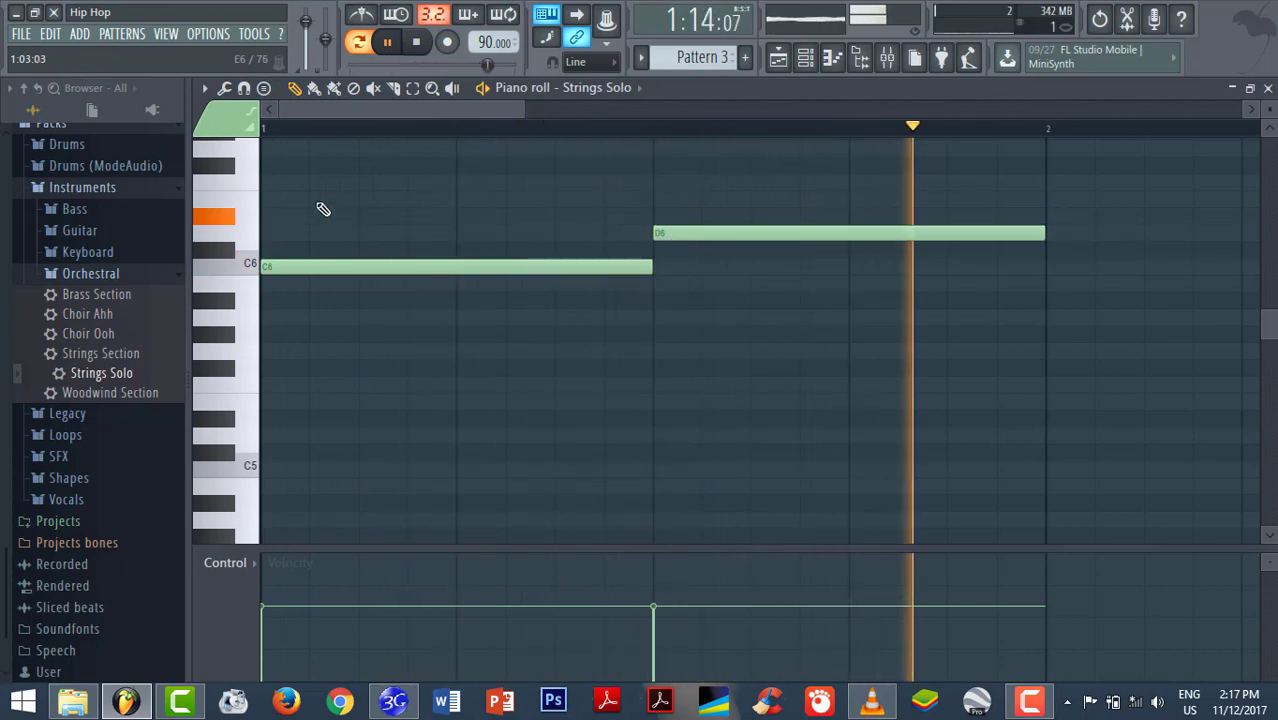
pyautogui.press('space')
# - Add a half-bar F6 note at the start of bar 1, and delete all three single notes
pyautogui.click(287, 182)
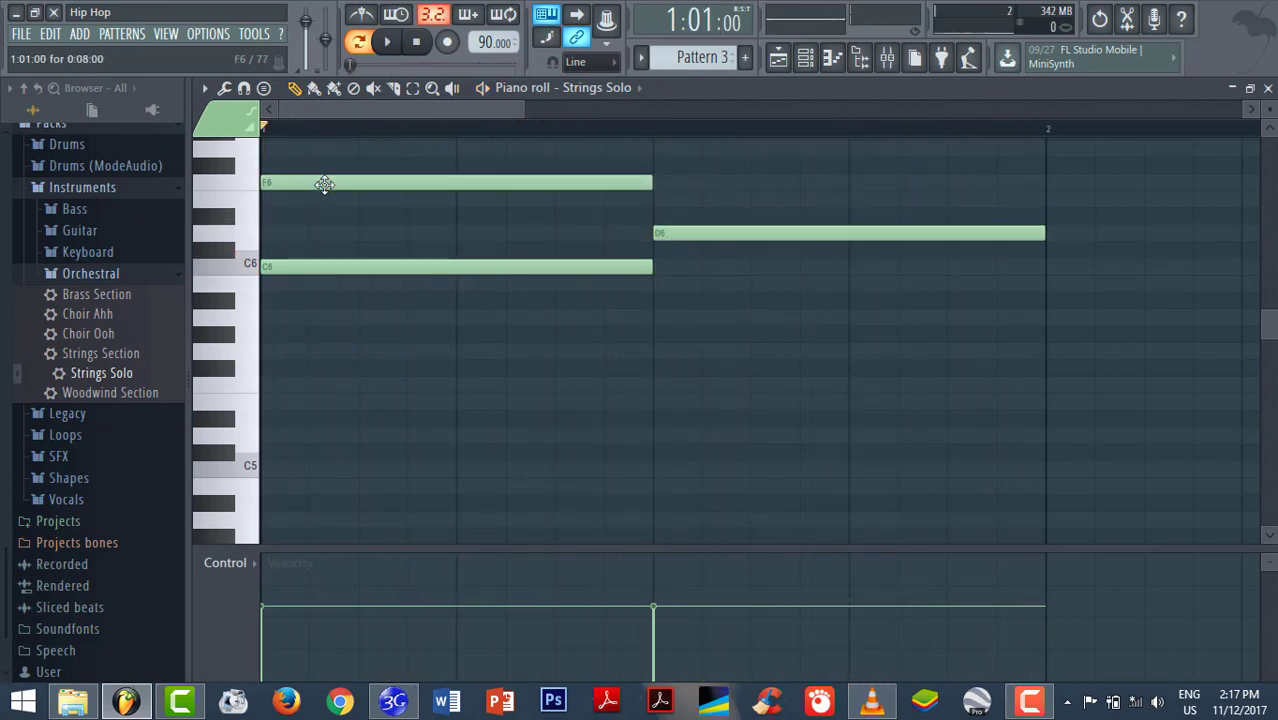
pyautogui.rightClick(324, 184)
pyautogui.rightClick(787, 232)
pyautogui.rightClick(560, 266)
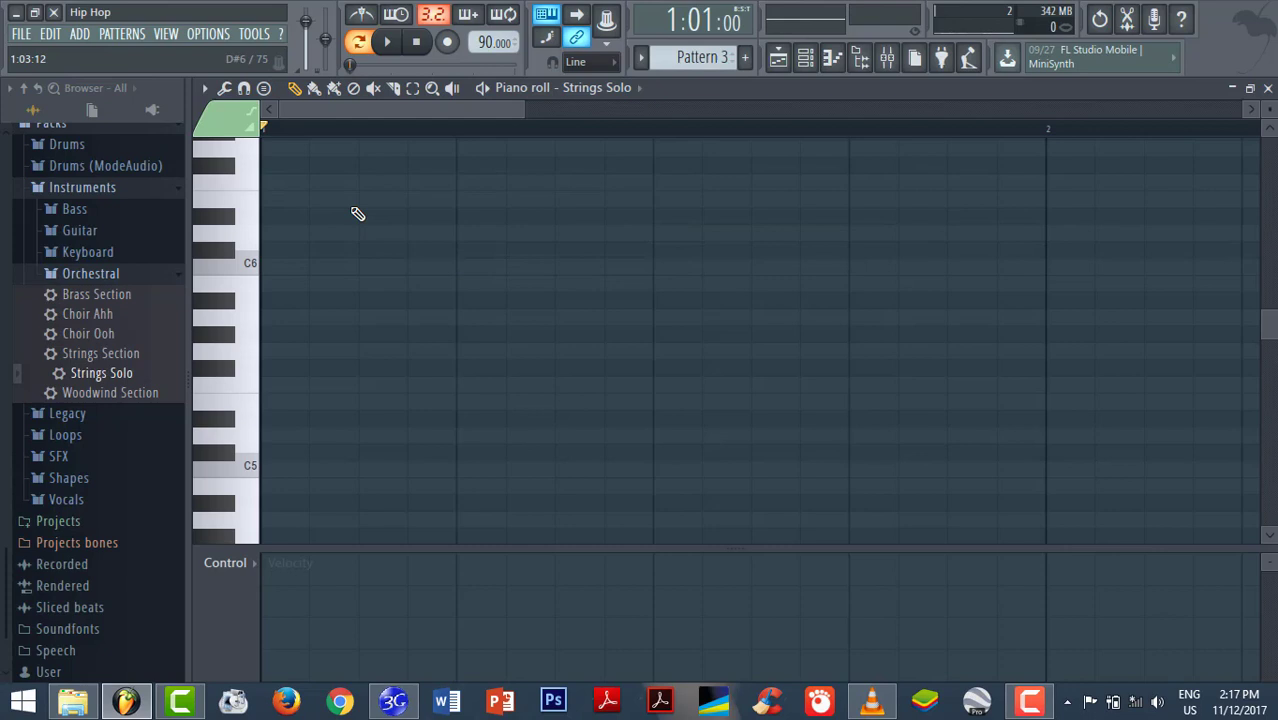
# - Stamp a half-bar Major chord on C6 at the start of bar 1
pyautogui.click(204, 88)
pyautogui.moveTo(241, 166)
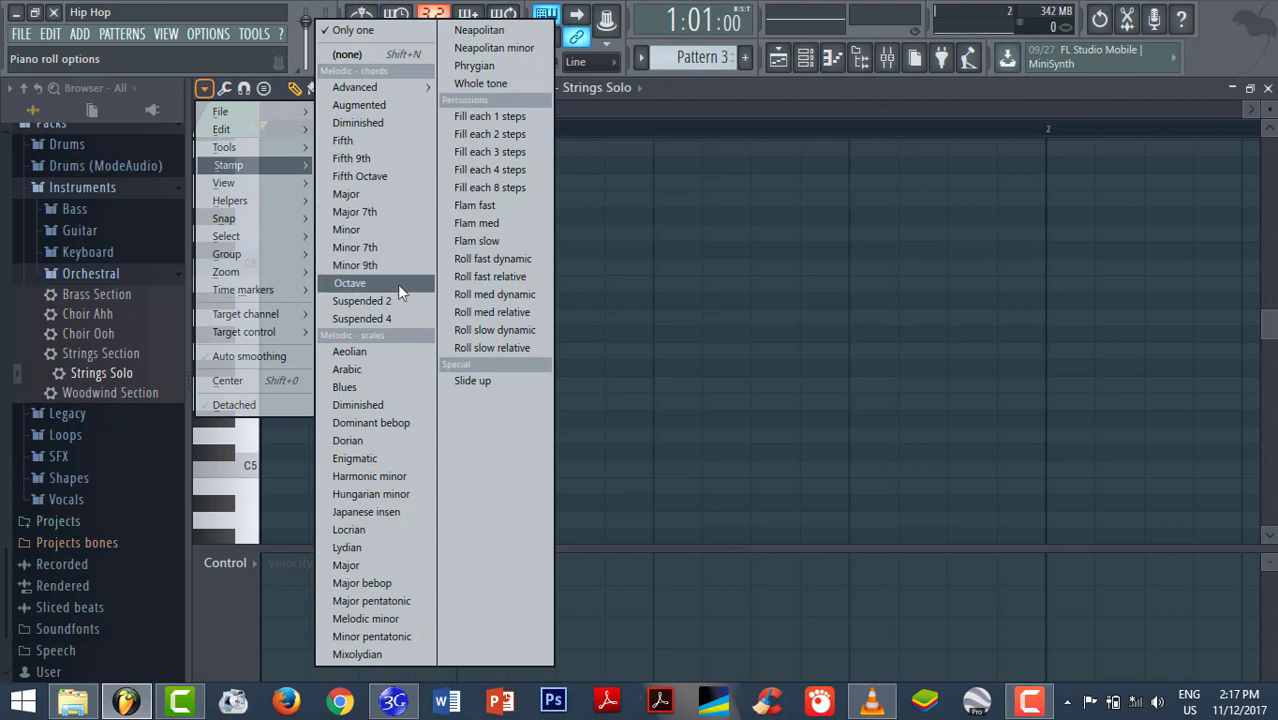
pyautogui.click(389, 195)
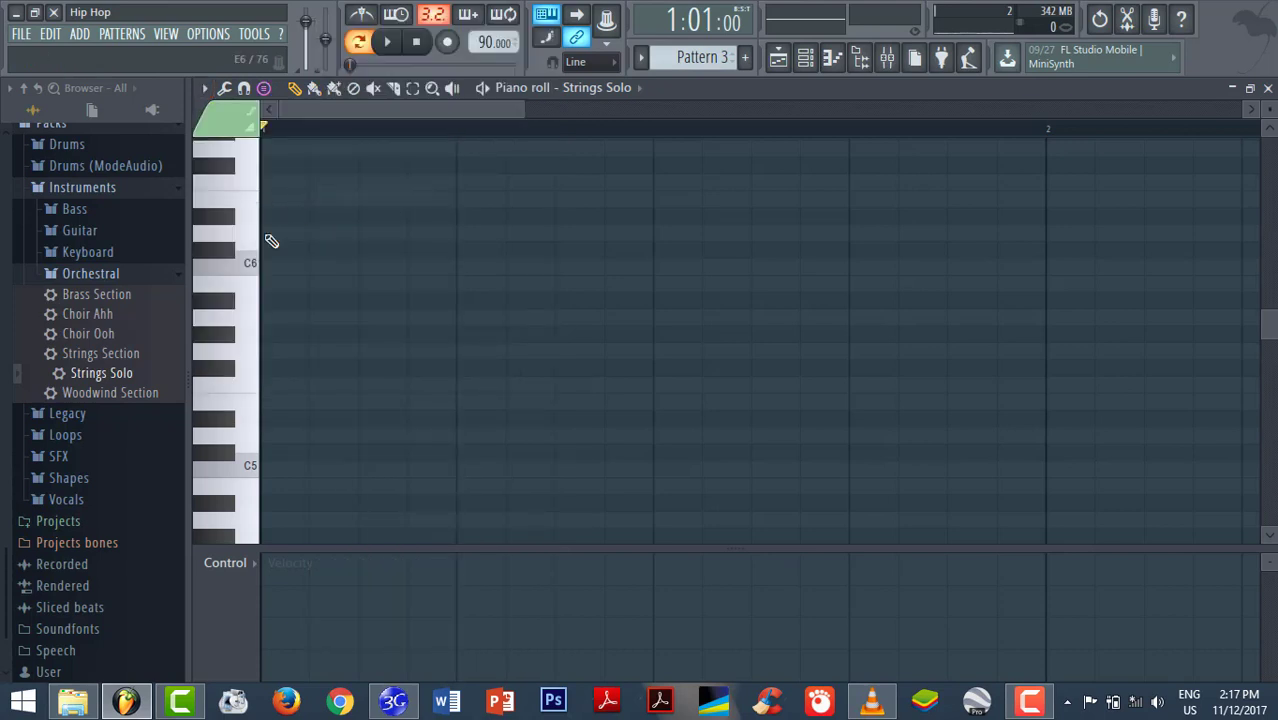
pyautogui.click(281, 275)
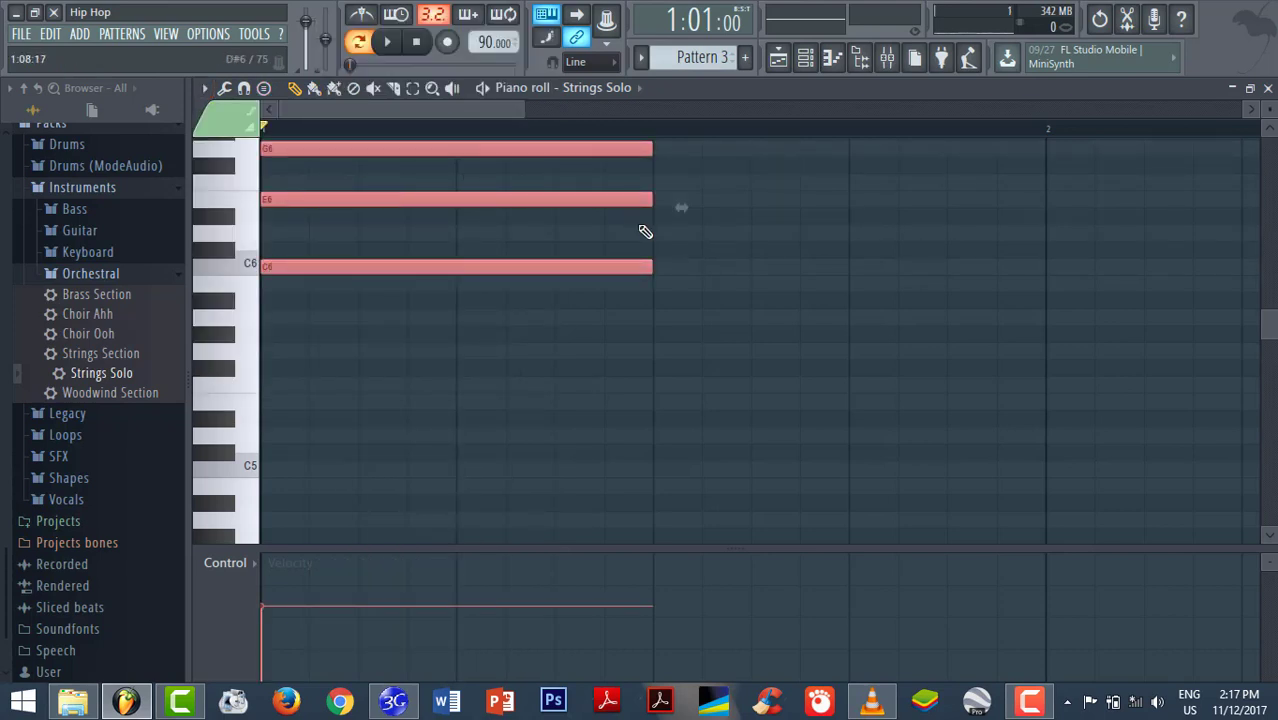
# - Stamp a Minor chord on D6 in the second half of bar 1
pyautogui.click(204, 88)
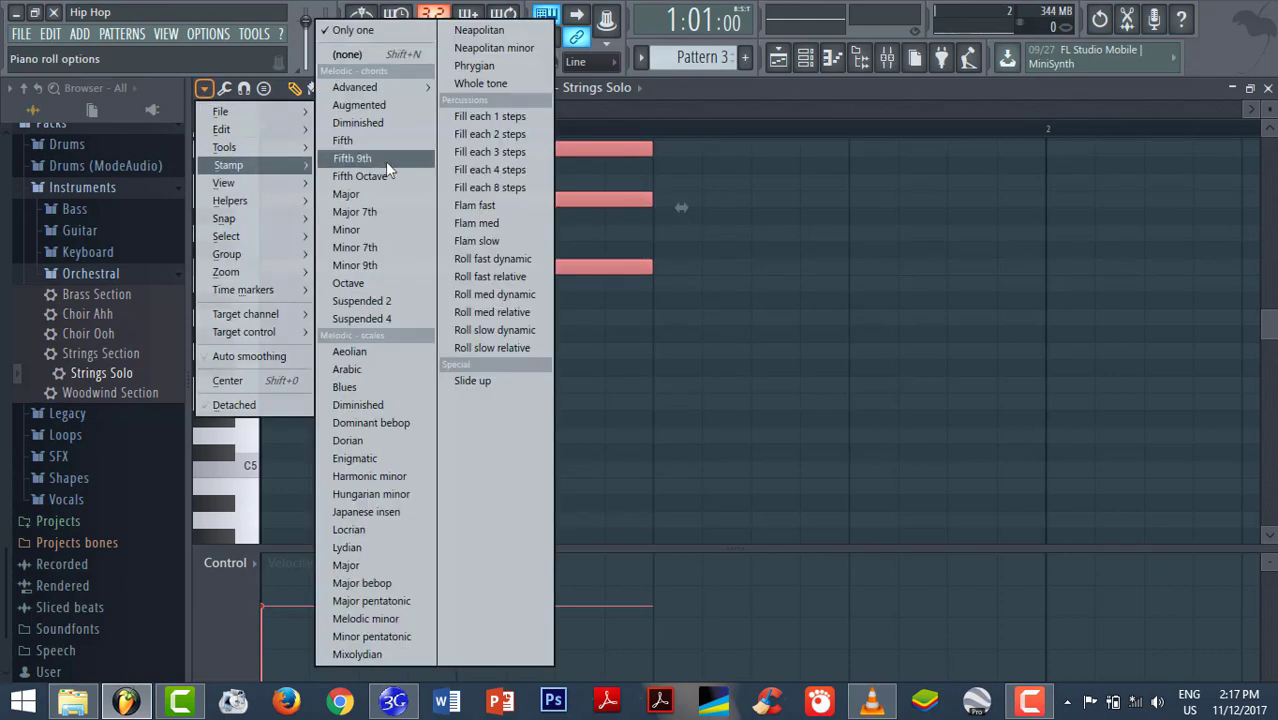
pyautogui.click(390, 230)
pyautogui.click(656, 234)
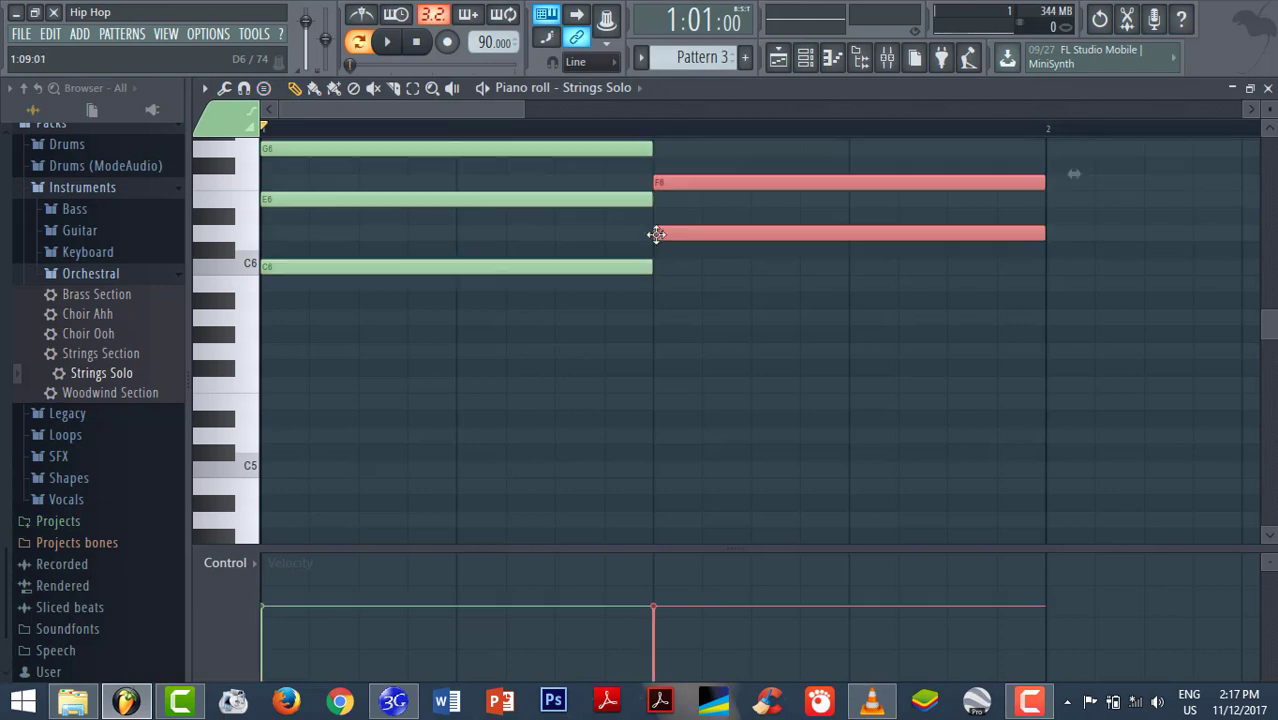
# - Stamp a Suspended 2 chord on C6 at the start of bar 2 and play back the progression
pyautogui.scroll(1, 757, 220)
pyautogui.scroll(1, 760, 220)
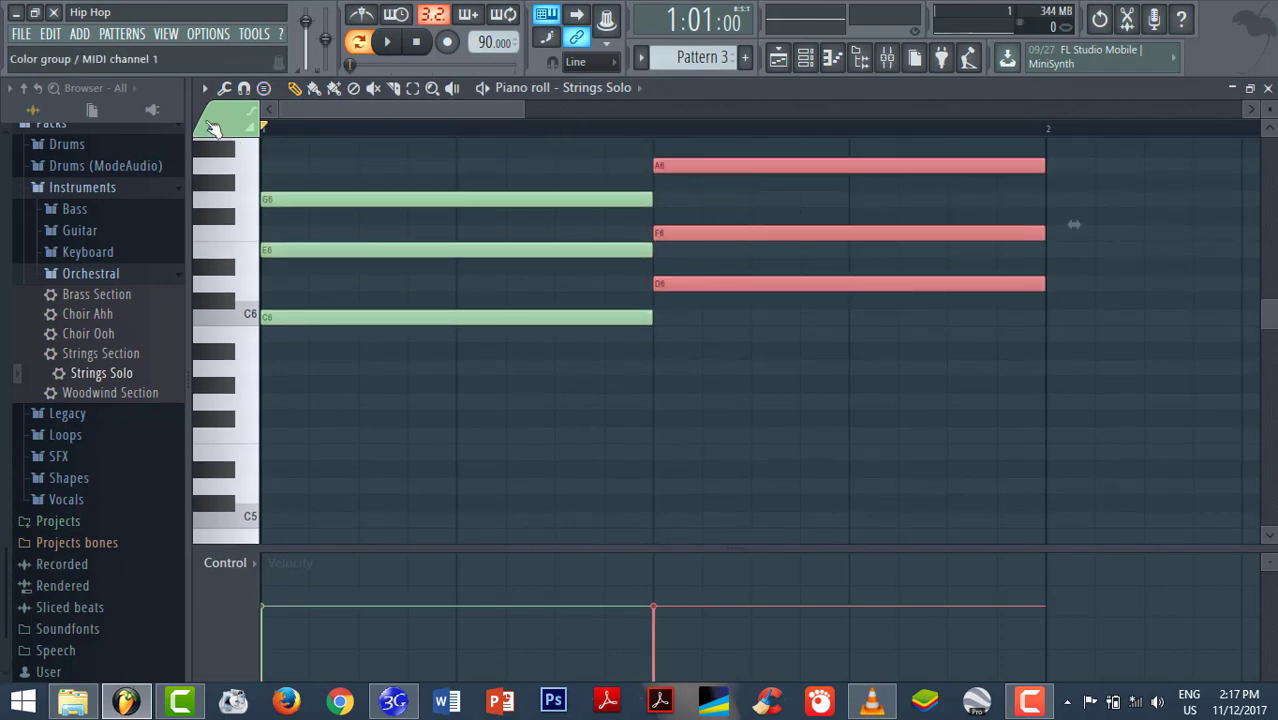
pyautogui.click(204, 88)
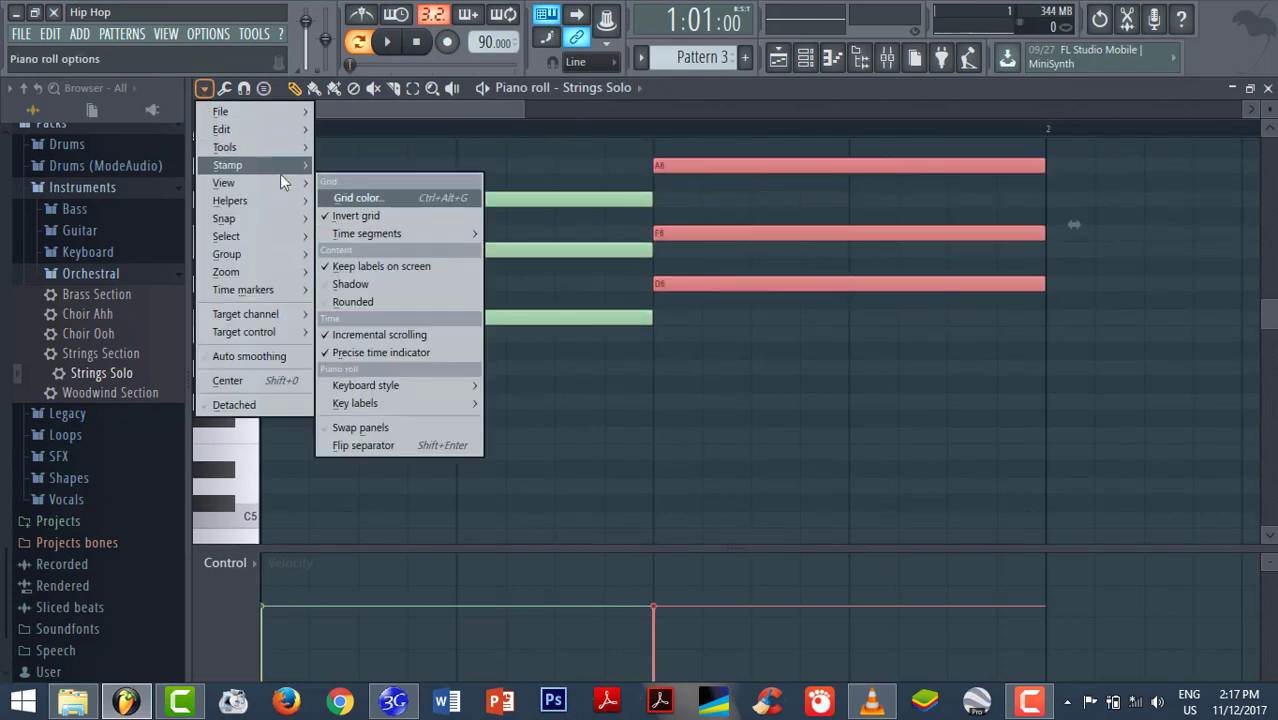
pyautogui.moveTo(282, 166)
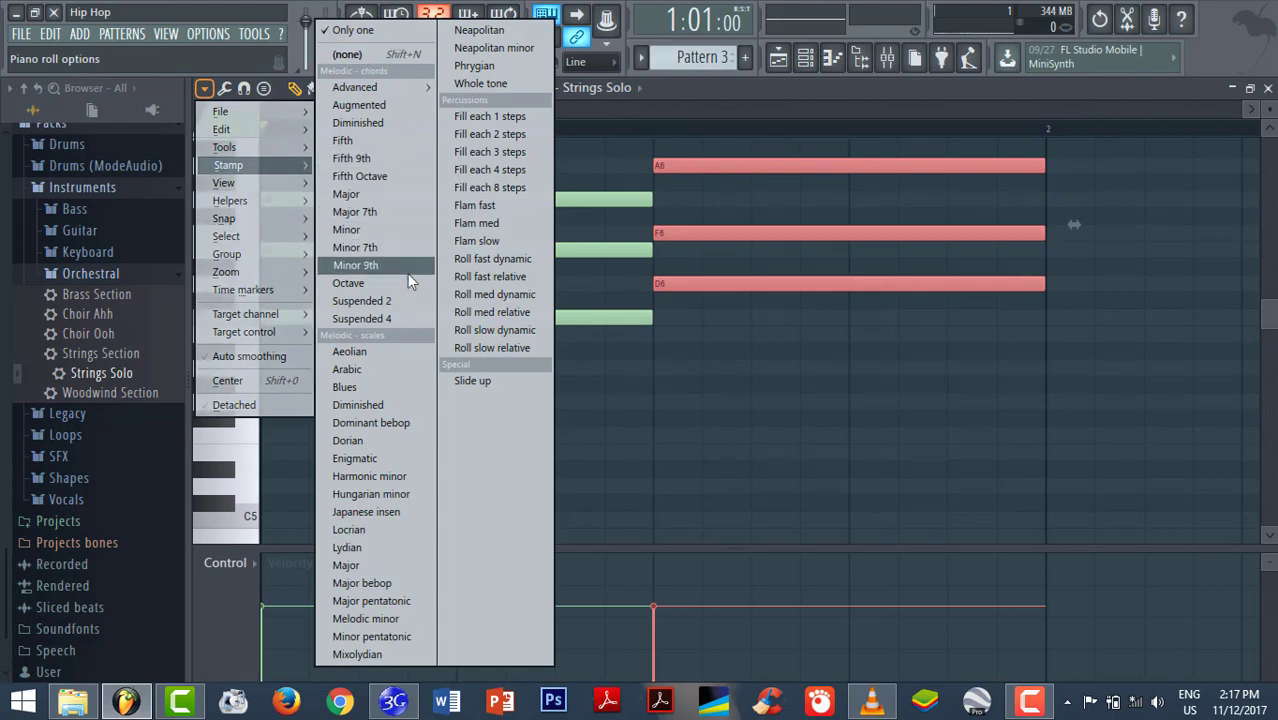
pyautogui.click(408, 301)
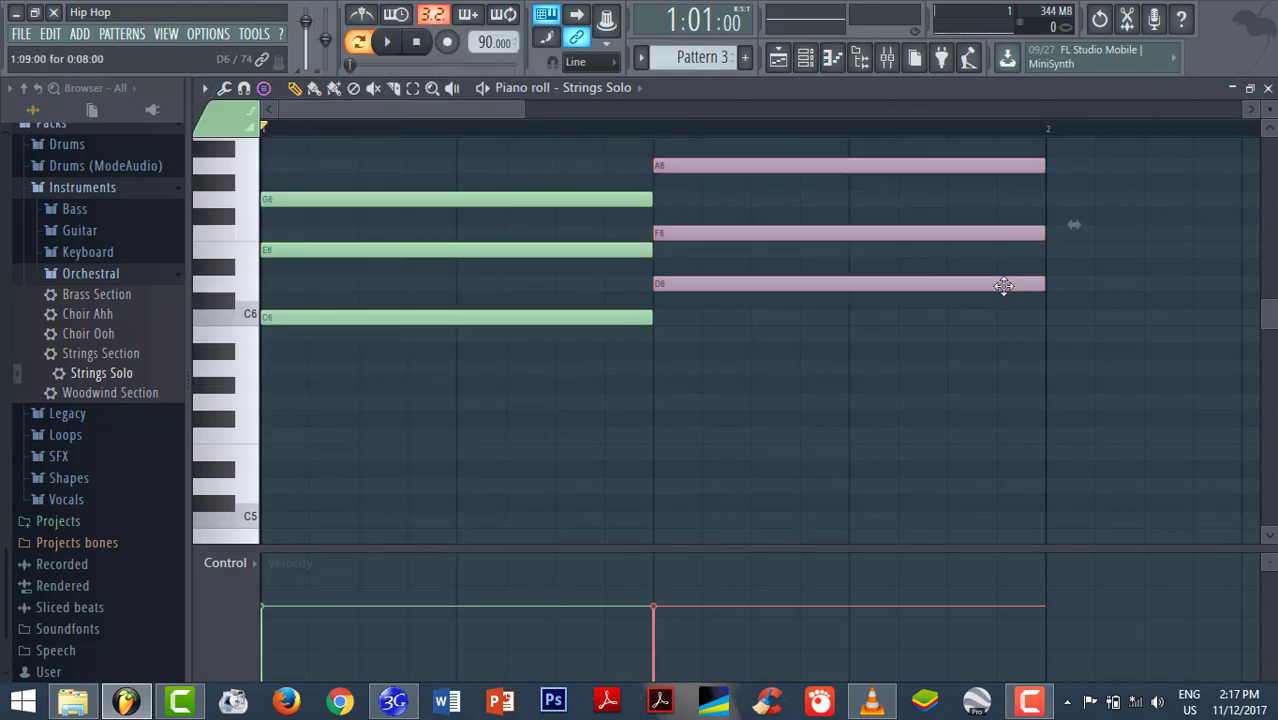
pyautogui.click(1053, 316)
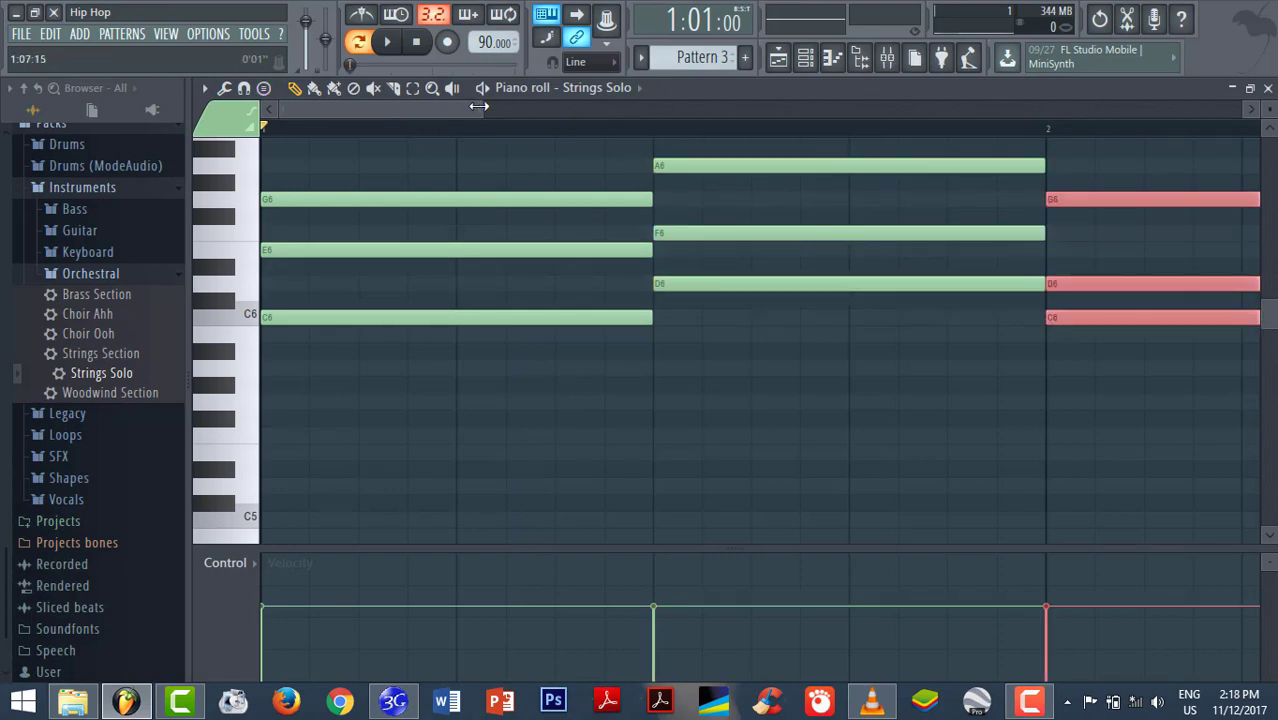
pyautogui.moveTo(479, 106); pyautogui.dragTo(850, 106)
pyautogui.press('space')
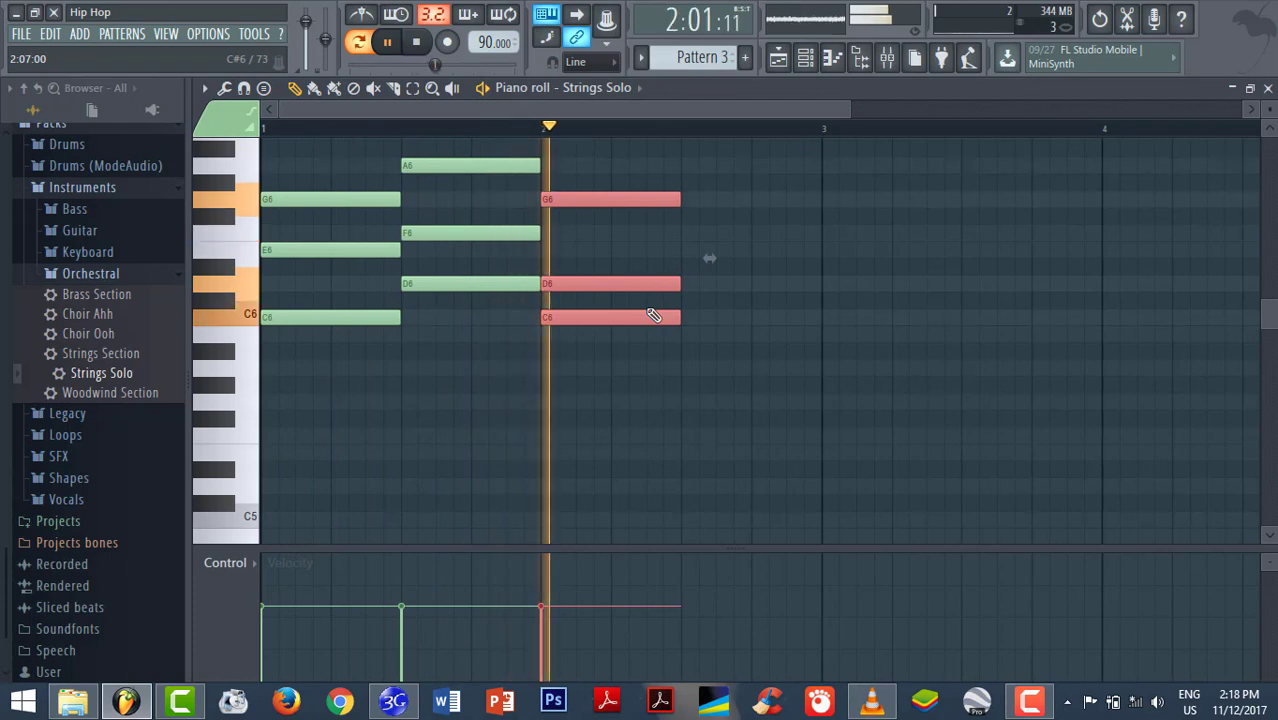
pyautogui.press('space')
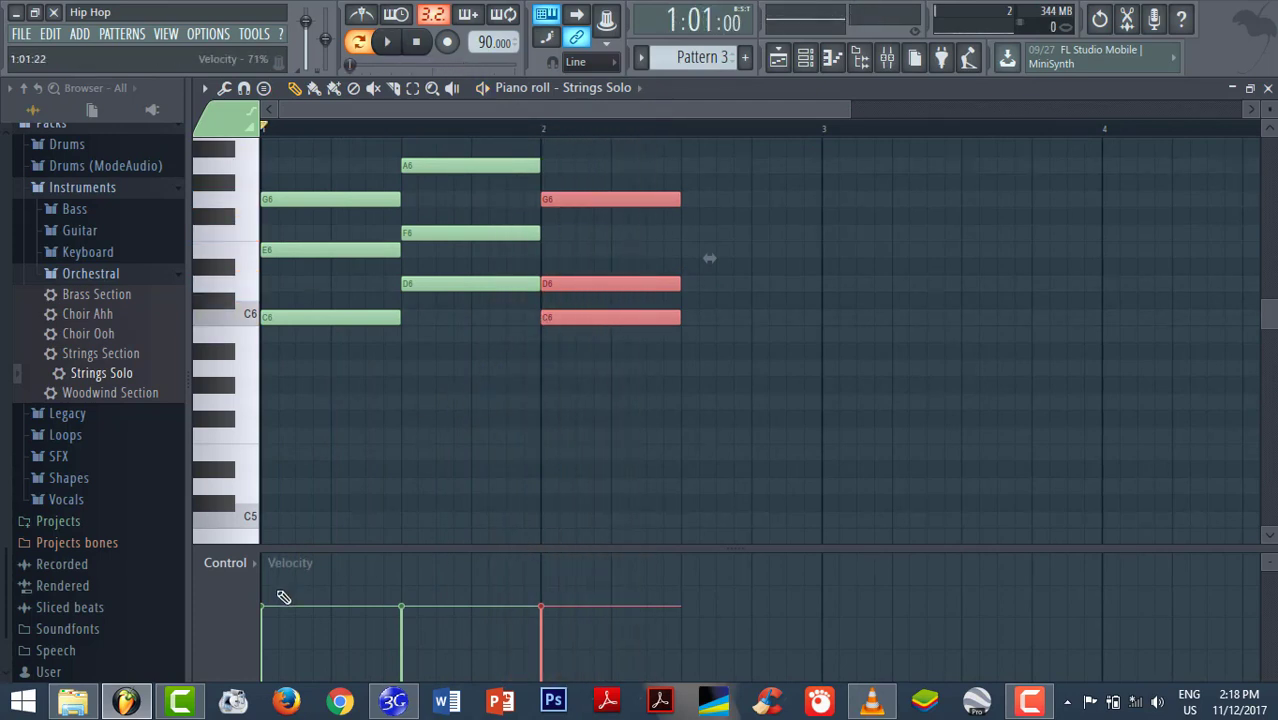
# - Raise the velocities of the first three chords, with the second chord the loudest, and play them back
pyautogui.click(465, 408)
pyautogui.rightClick(499, 415)
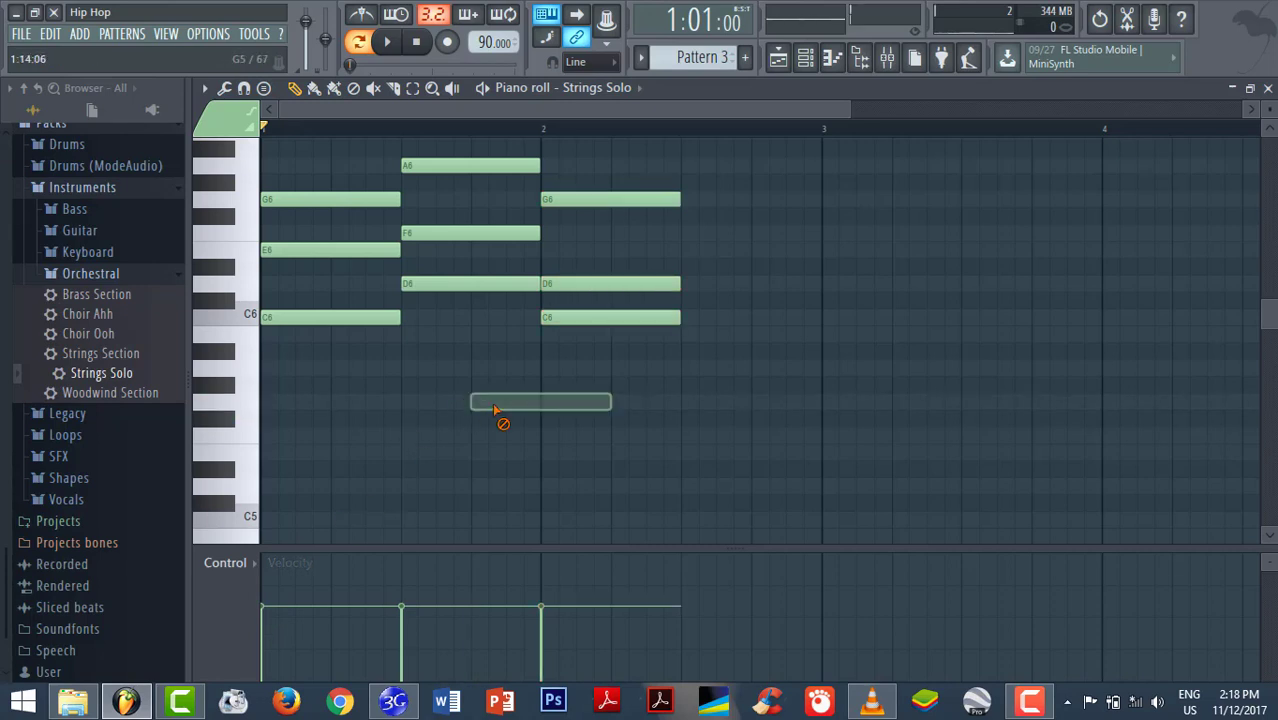
pyautogui.moveTo(271, 609); pyautogui.dragTo(270, 590)
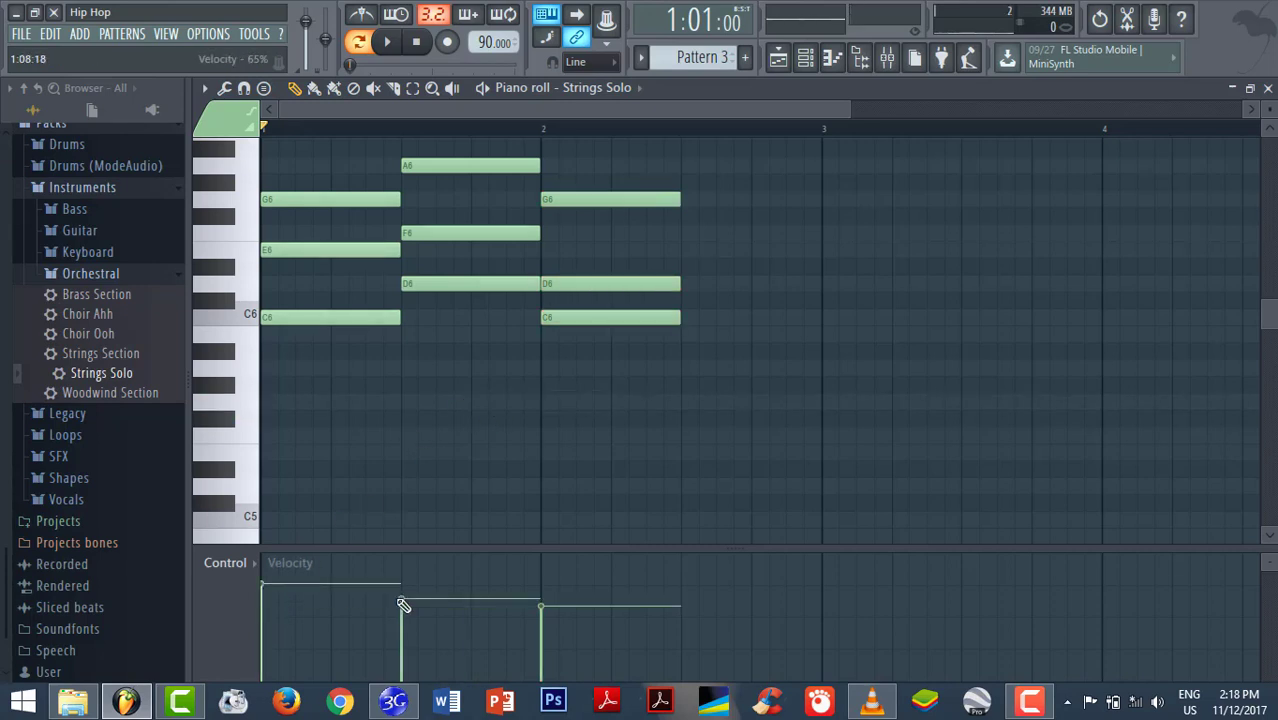
pyautogui.moveTo(413, 600); pyautogui.dragTo(416, 574)
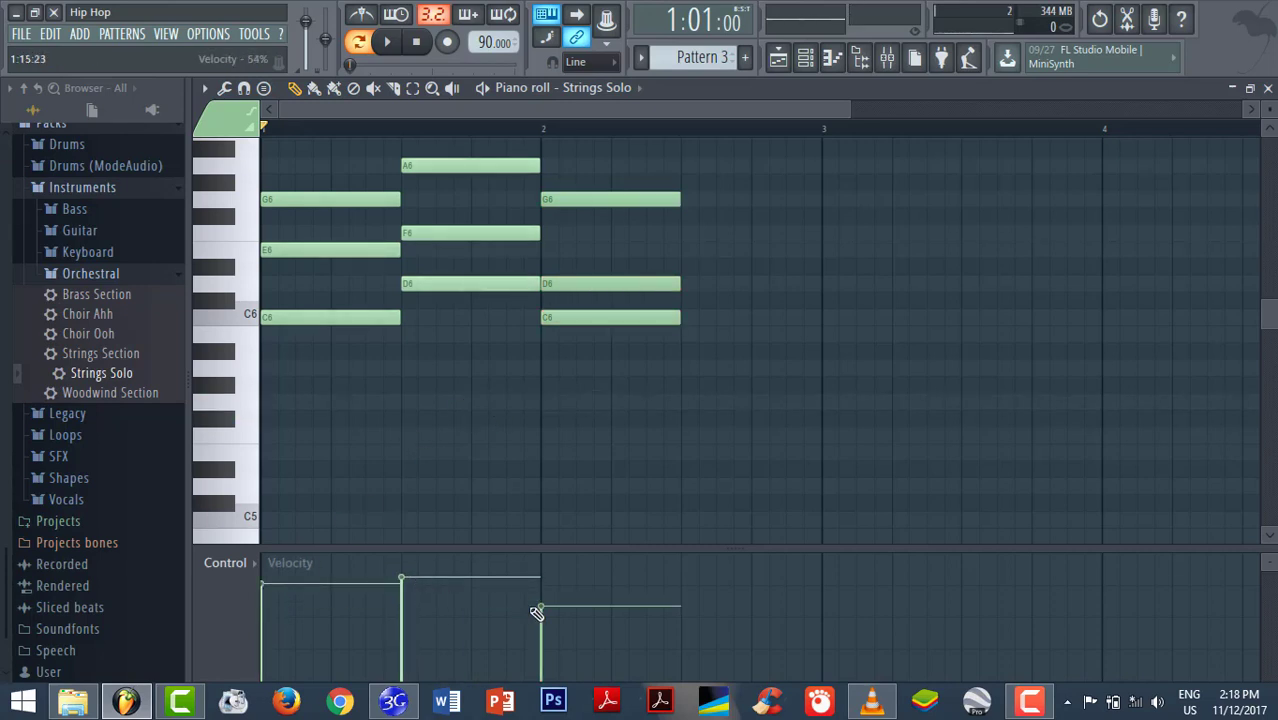
pyautogui.moveTo(537, 612); pyautogui.dragTo(562, 595)
pyautogui.press('space')
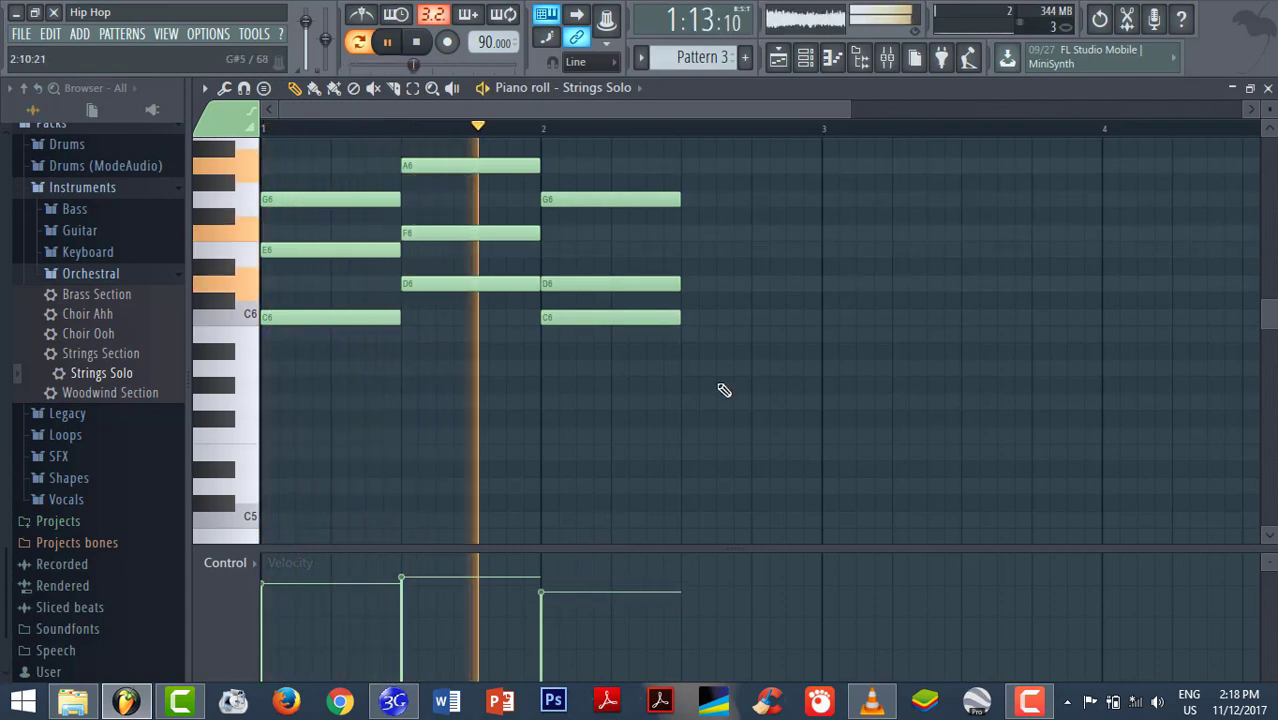
pyautogui.press('space')
# - Stamp a Fifth 9th chord on C6 in the second half of bar 2
pyautogui.click(205, 89)
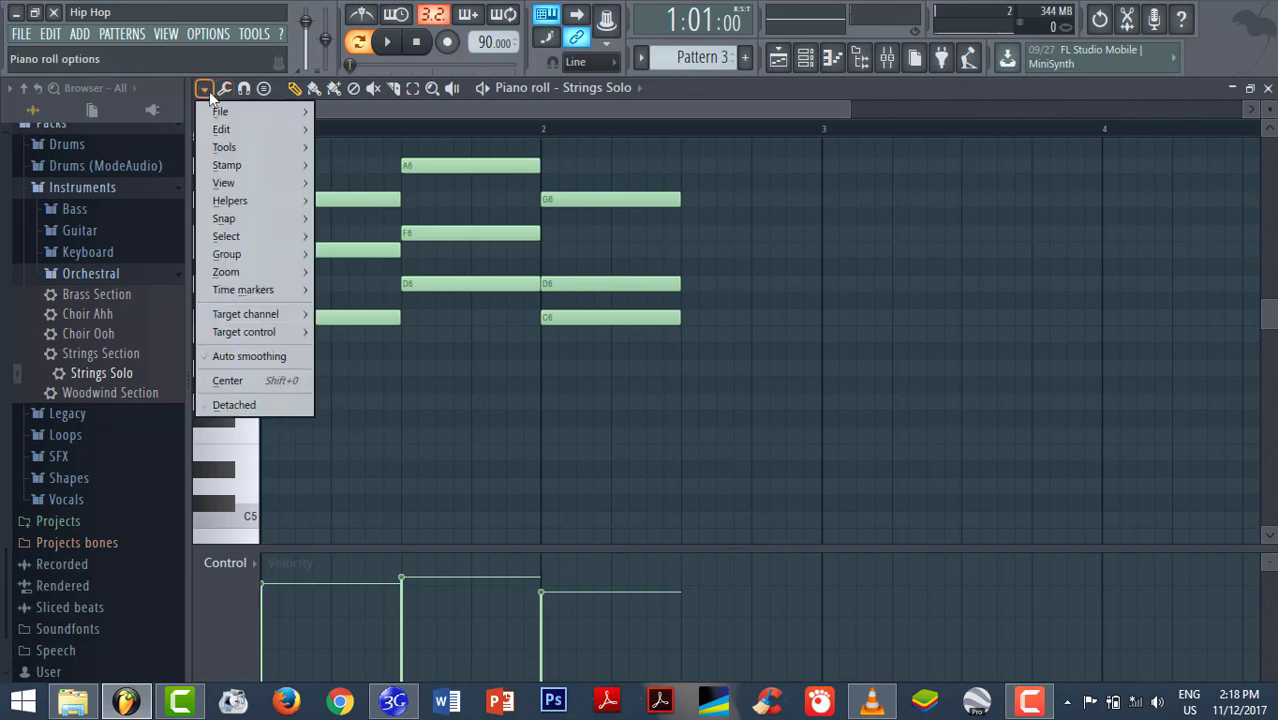
pyautogui.moveTo(260, 168)
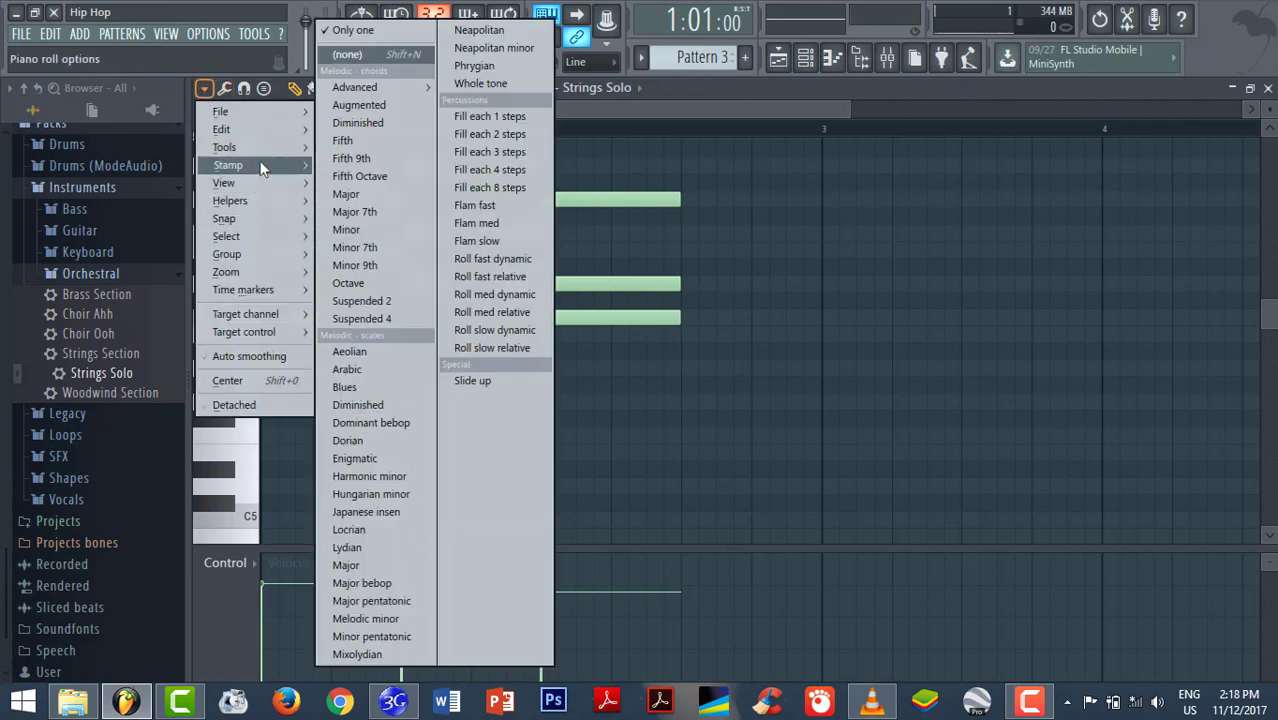
pyautogui.click(368, 161)
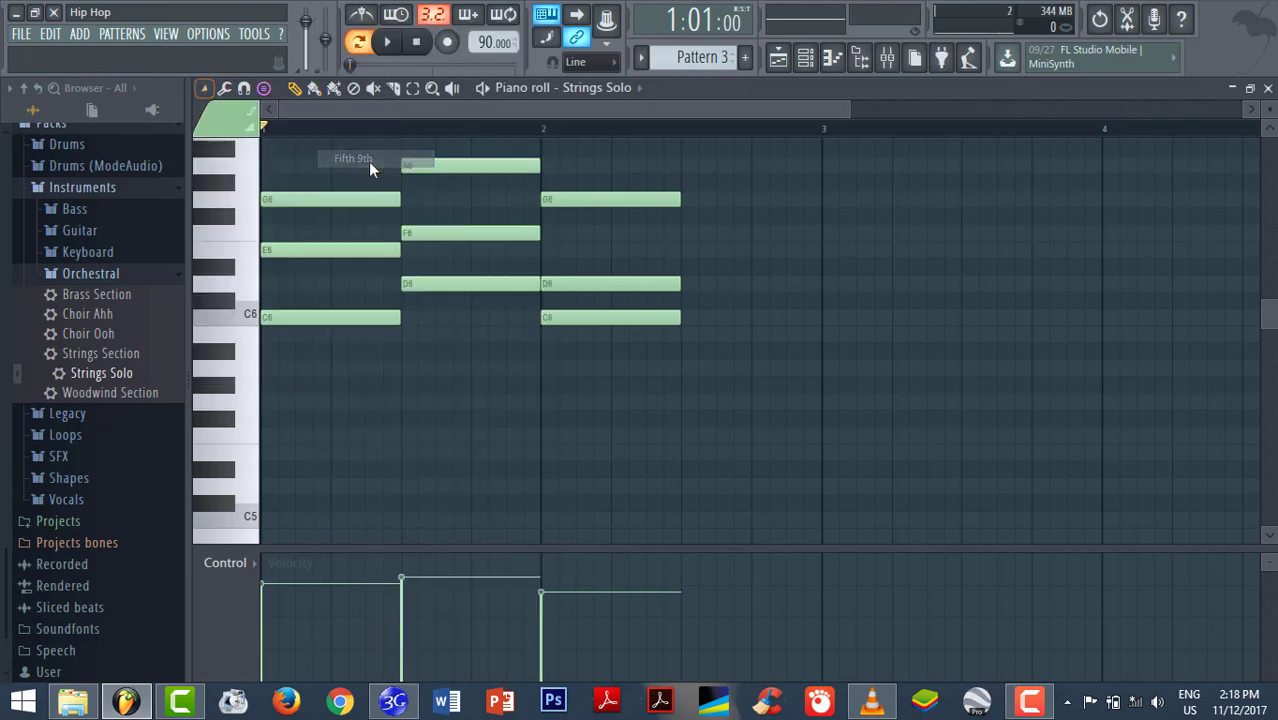
pyautogui.click(690, 318)
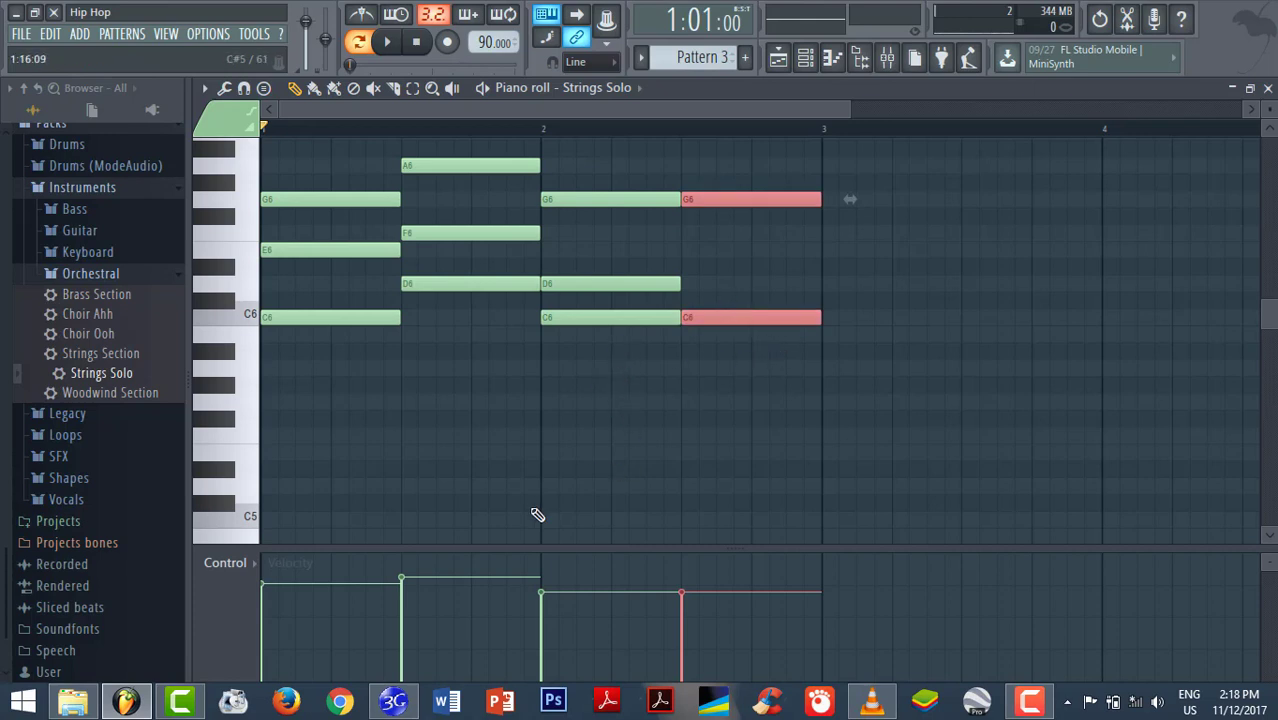
# - Set the target control to Channel panning and draw a wavy panning curve from bar 1 to past the middle of bar 2
pyautogui.click(245, 563)
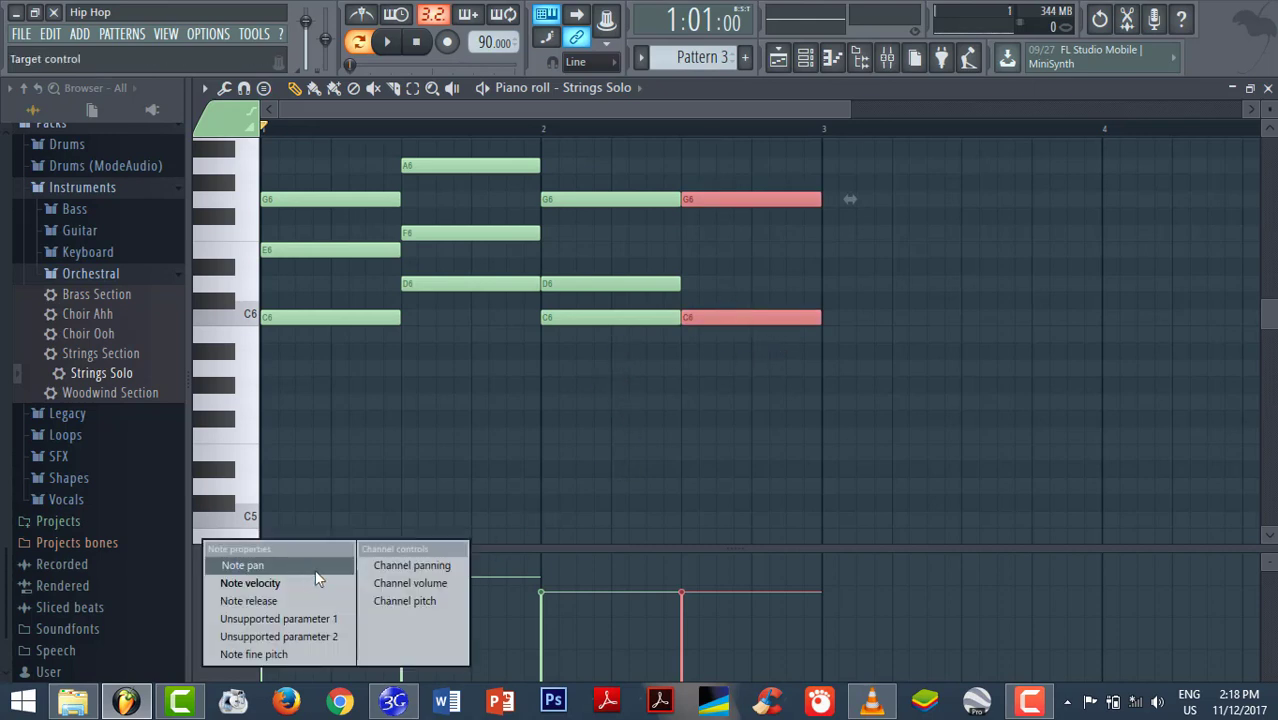
pyautogui.click(400, 568)
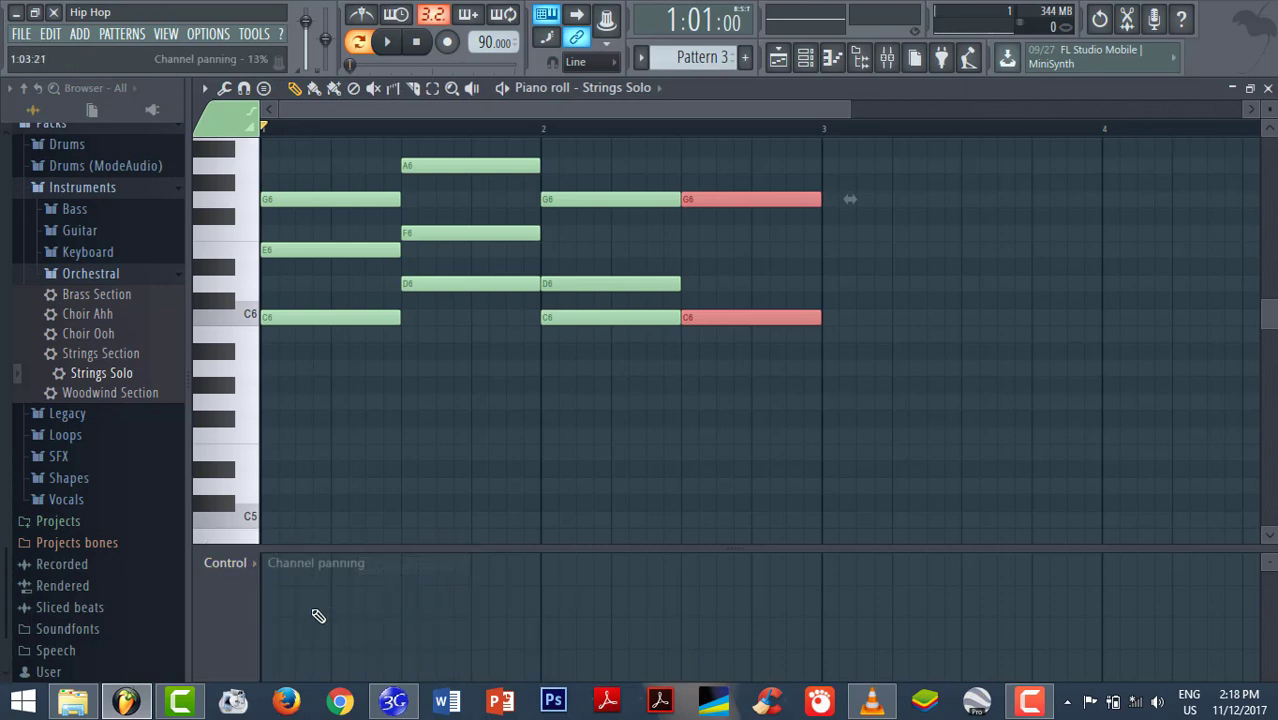
pyautogui.click(270, 618)
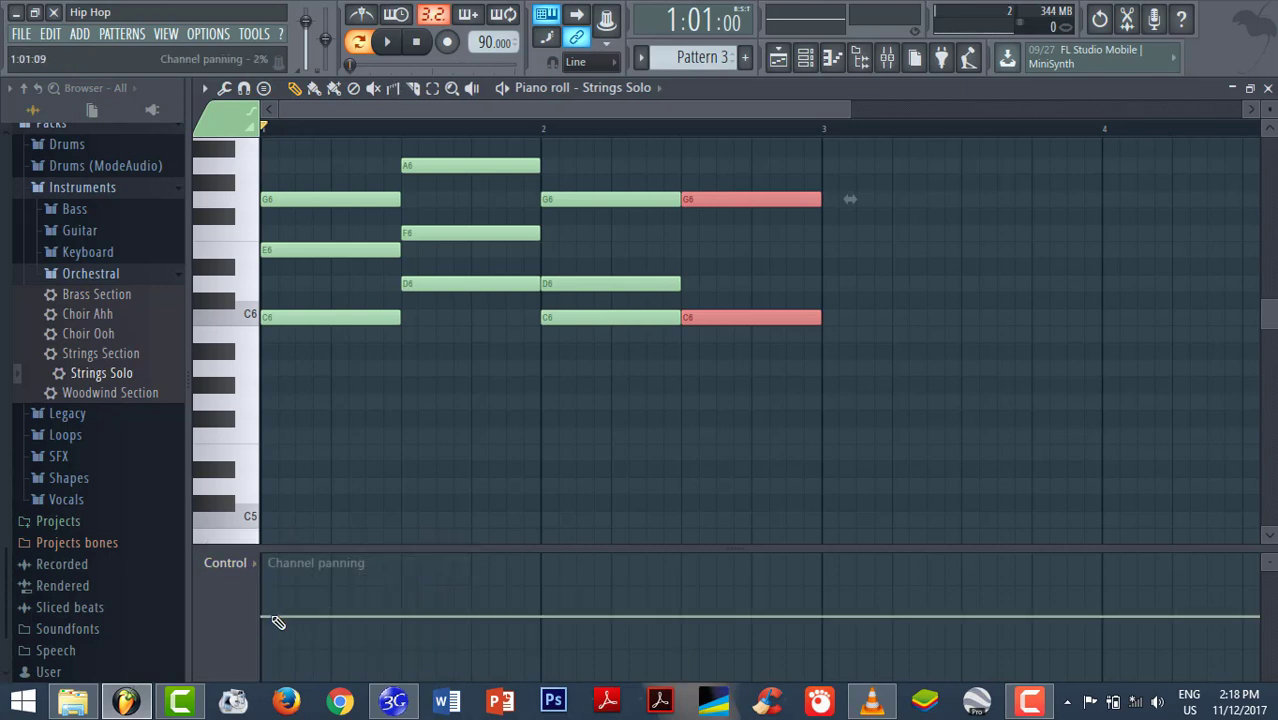
pyautogui.moveTo(278, 622); pyautogui.dragTo(342, 626)
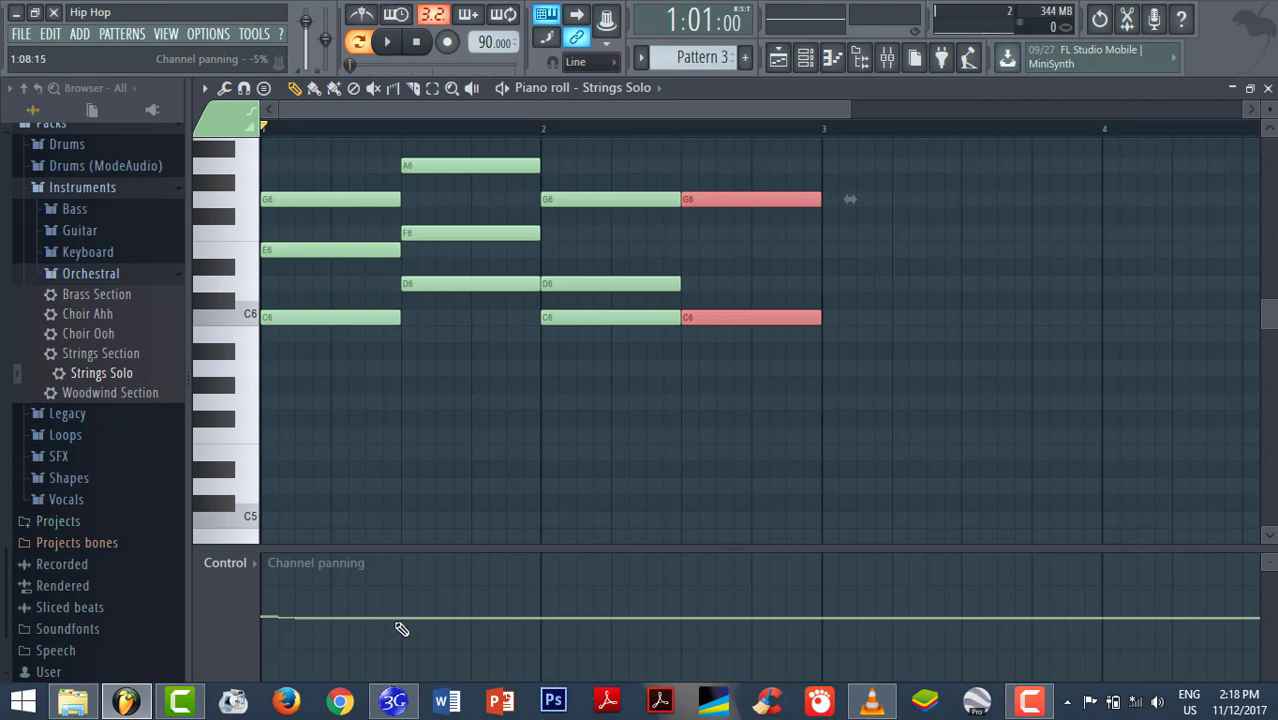
pyautogui.moveTo(278, 622)
pyautogui.mouseDown()
pyautogui.moveTo(316, 598)
pyautogui.moveTo(386, 644)
pyautogui.moveTo(478, 604)
pyautogui.moveTo(552, 645)
pyautogui.moveTo(615, 639)
pyautogui.moveTo(653, 600)
pyautogui.moveTo(722, 636)
pyautogui.mouseUp()
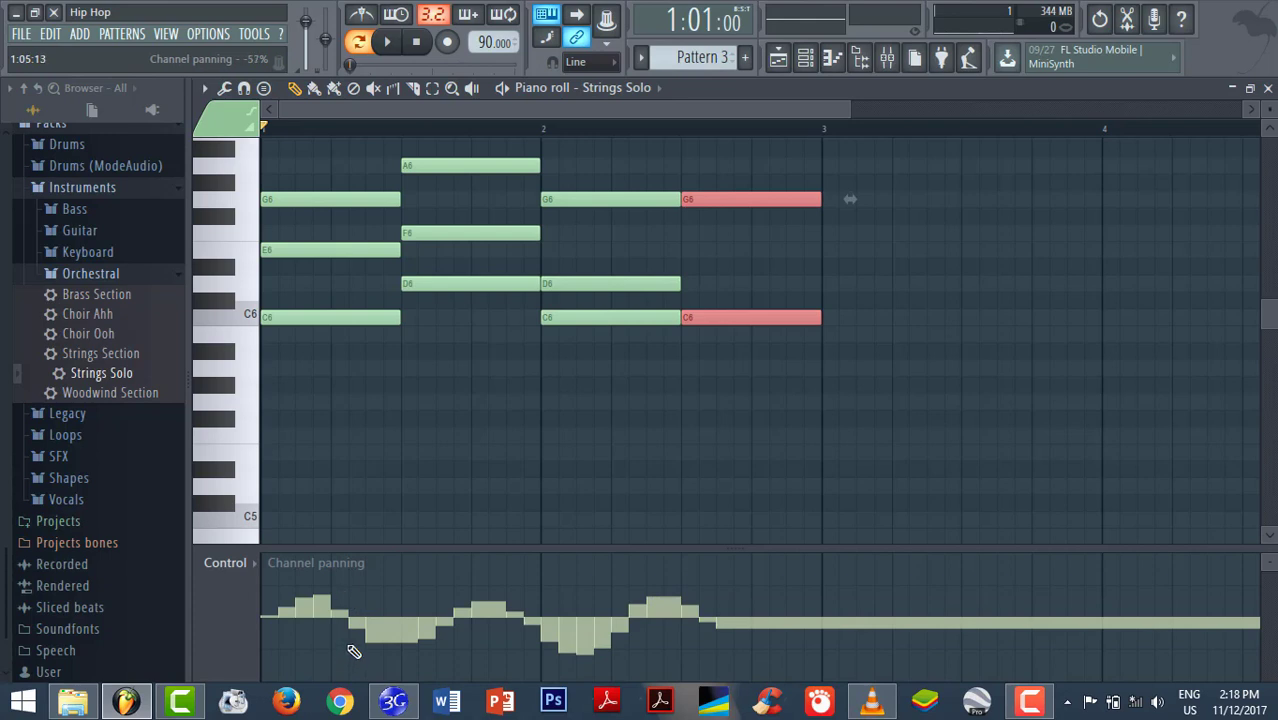
# - Redraw the Channel panning curve as a deeper wave from bar 1 to near the end of bar 2 and play it back
pyautogui.press('space')
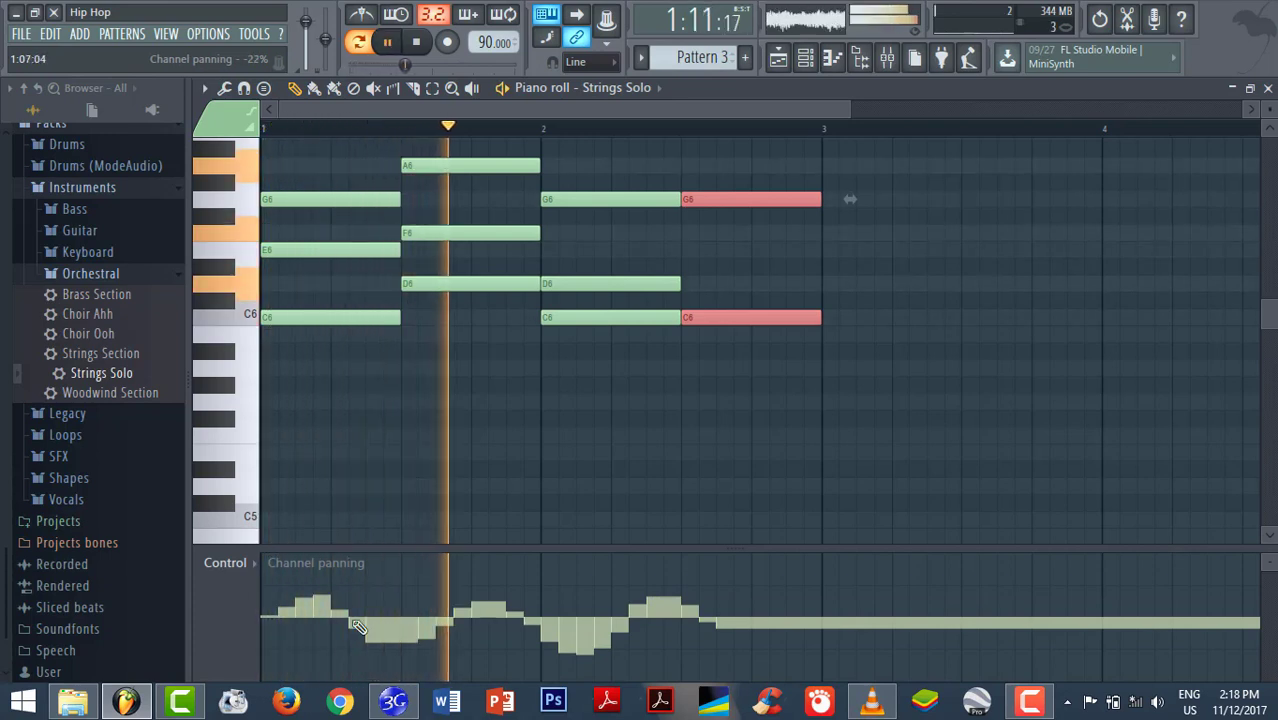
pyautogui.press('space')
pyautogui.moveTo(257, 616)
pyautogui.mouseDown()
pyautogui.moveTo(337, 596)
pyautogui.moveTo(362, 643)
pyautogui.moveTo(422, 655)
pyautogui.moveTo(458, 604)
pyautogui.moveTo(507, 589)
pyautogui.moveTo(552, 648)
pyautogui.moveTo(609, 654)
pyautogui.moveTo(687, 566)
pyautogui.moveTo(782, 648)
pyautogui.mouseUp()
pyautogui.press('space')
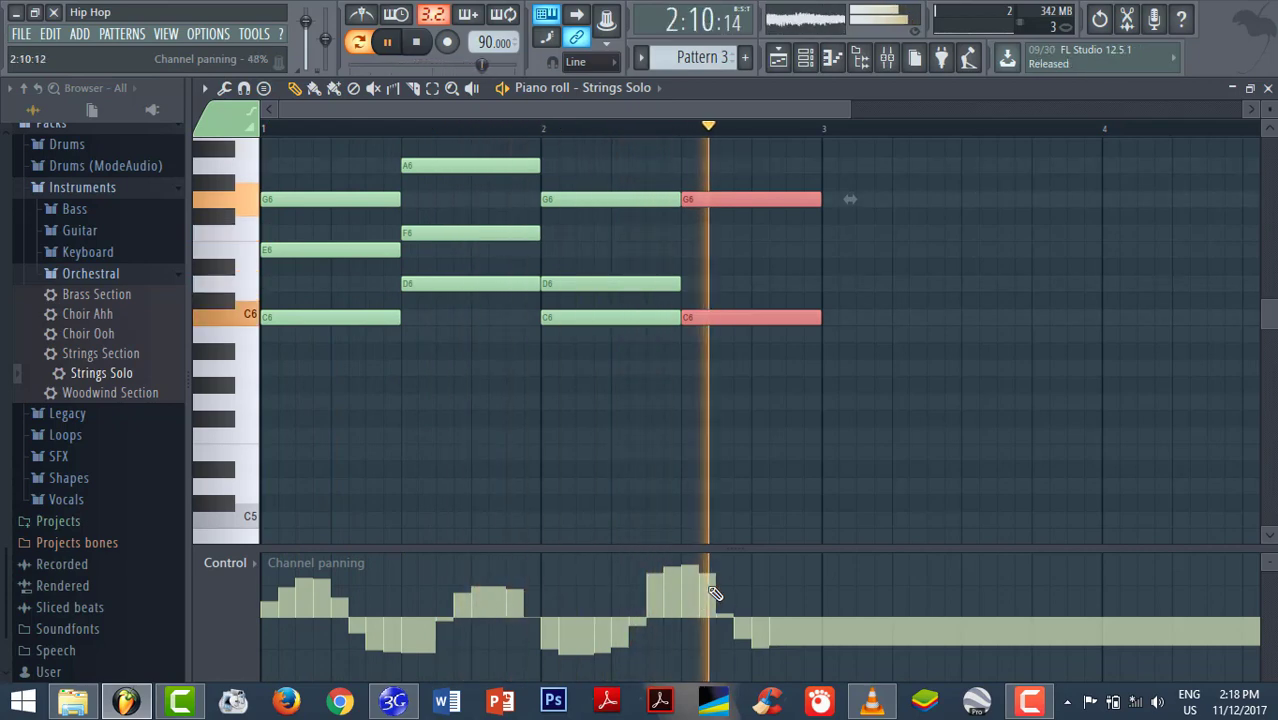
pyautogui.press('space')
# - Place Pattern 3 on Track 3 of the playlist, starting at bar 1, and play the song
pyautogui.click(778, 57)
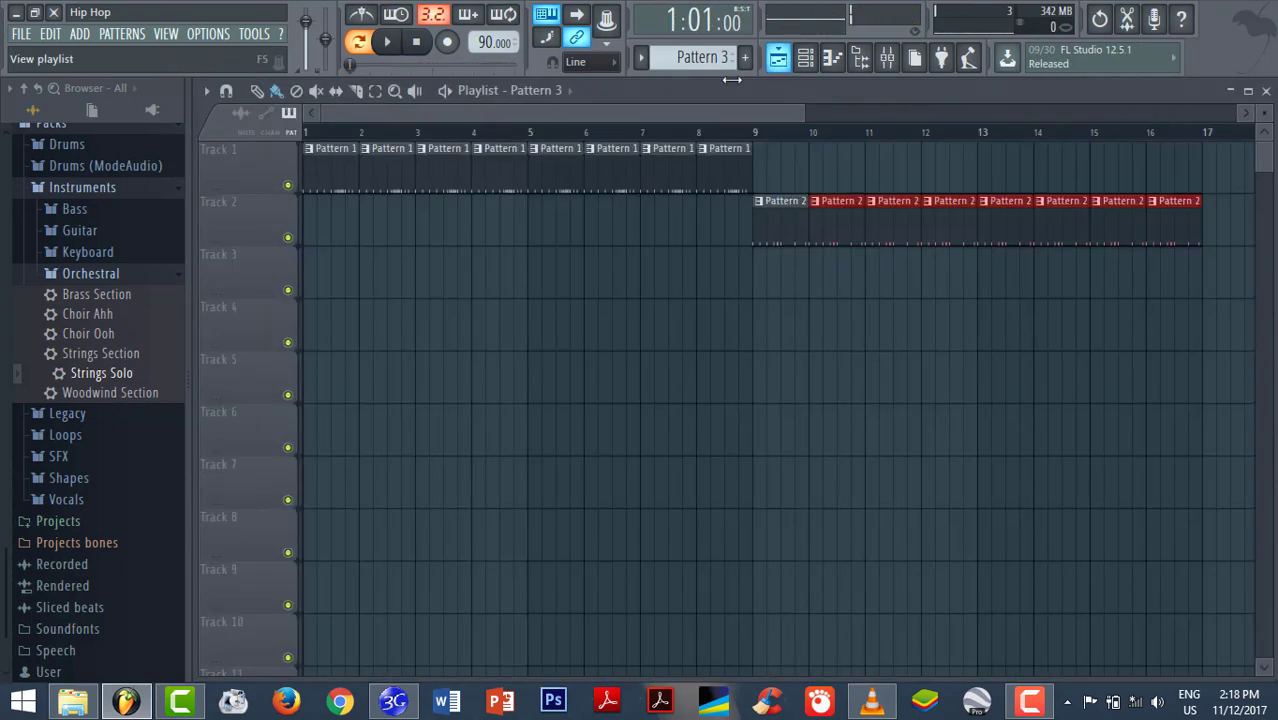
pyautogui.click(371, 271)
pyautogui.moveTo(426, 260); pyautogui.dragTo(352, 262)
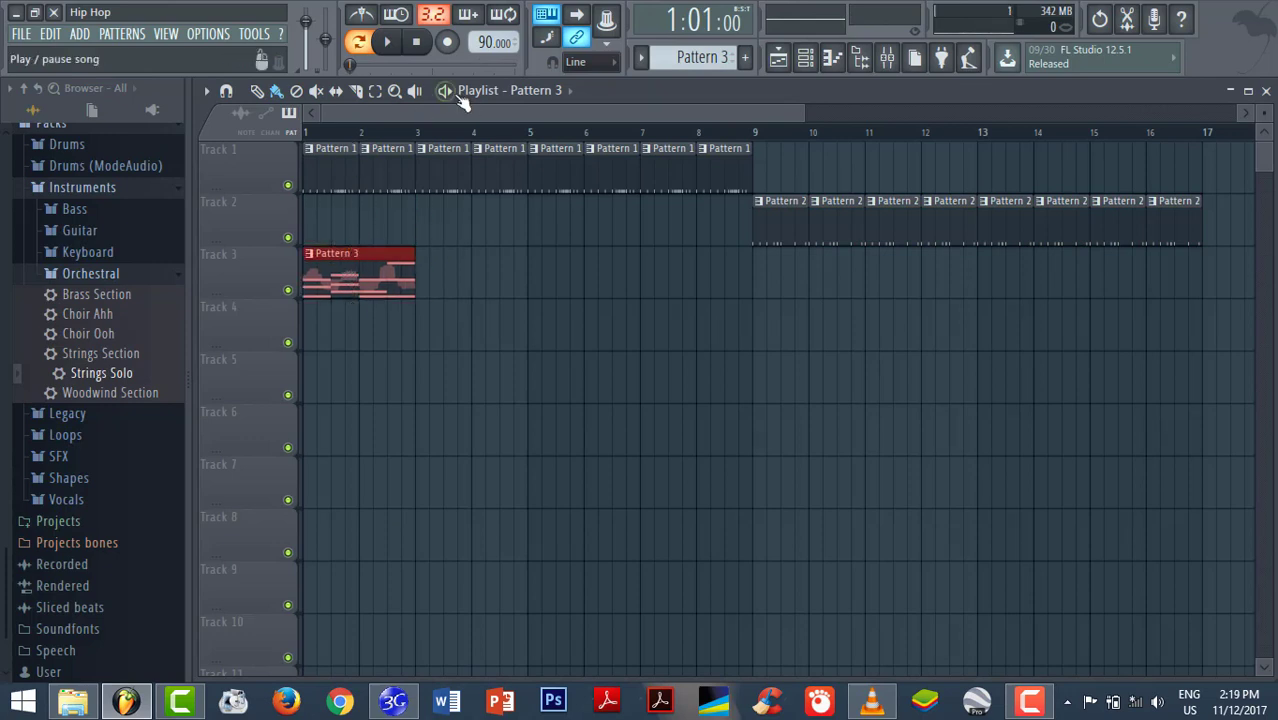
pyautogui.press('space')
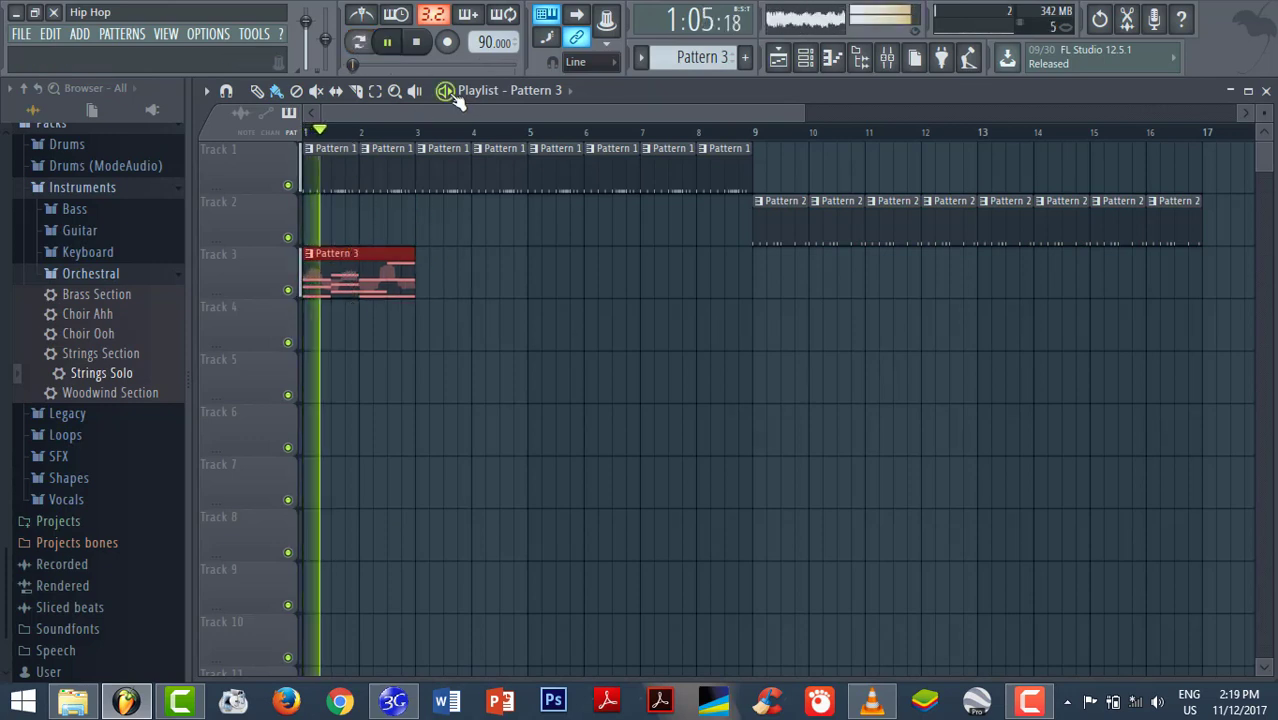
# - Check the mixer meters during song playback and look up the Strings Solo channel in the channel rack
pyautogui.click(886, 57)
pyautogui.press('space')
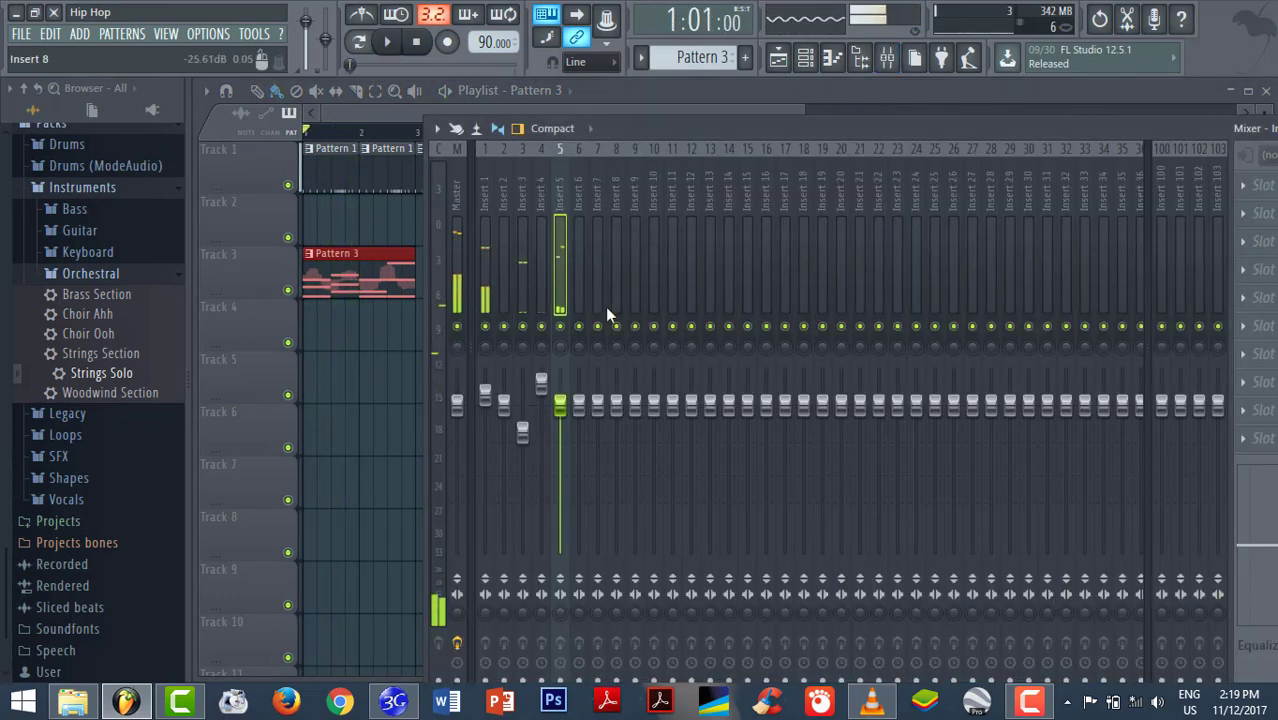
pyautogui.press('space')
pyautogui.press('space')
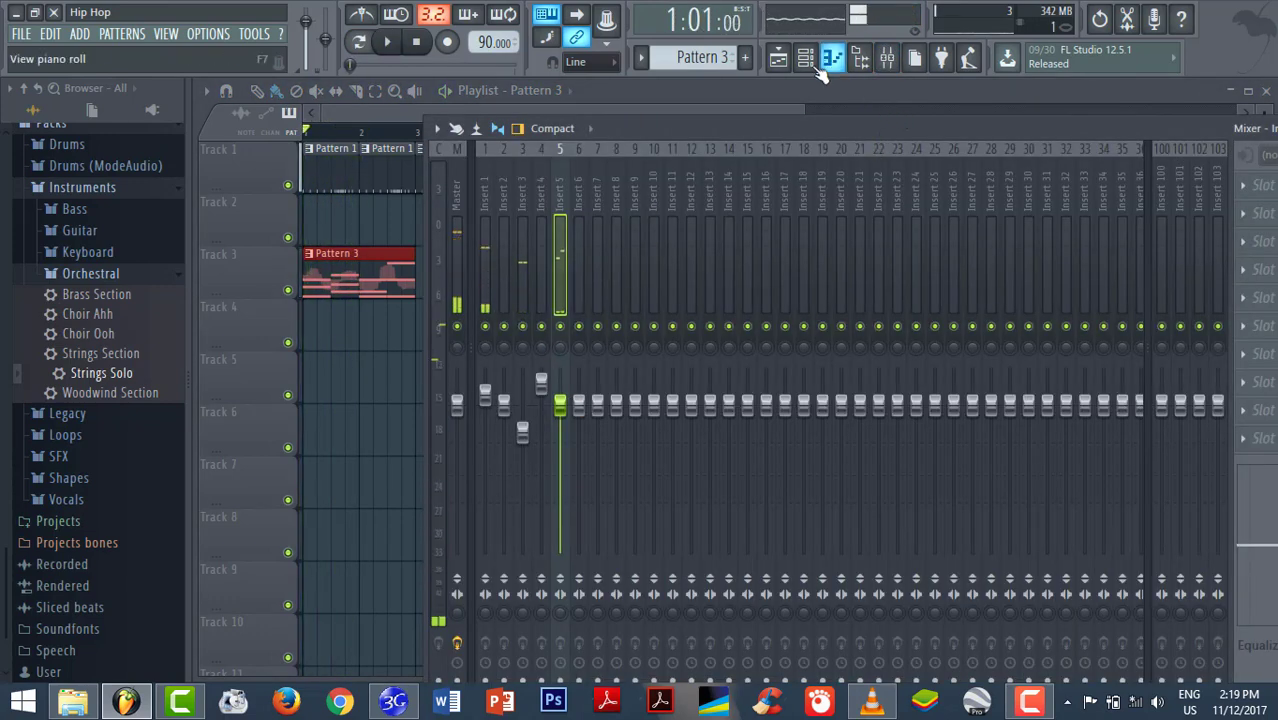
pyautogui.click(832, 57)
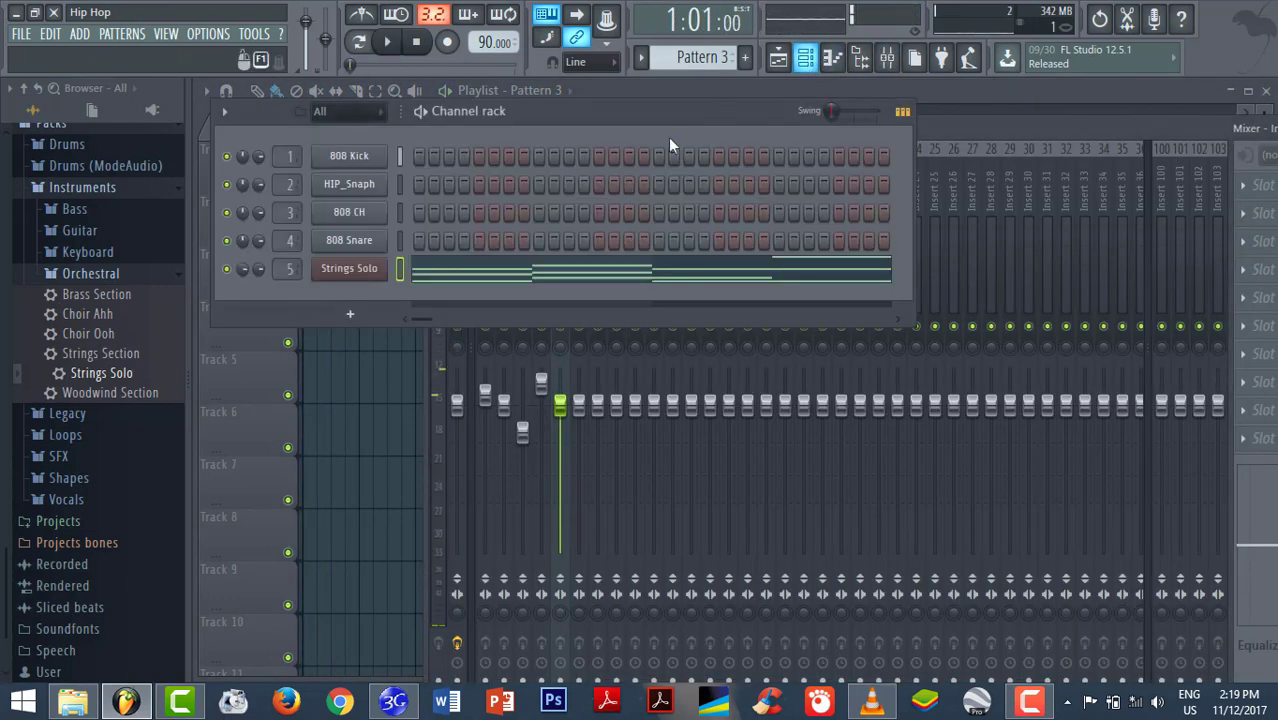
pyautogui.click(832, 57)
pyautogui.click(890, 58)
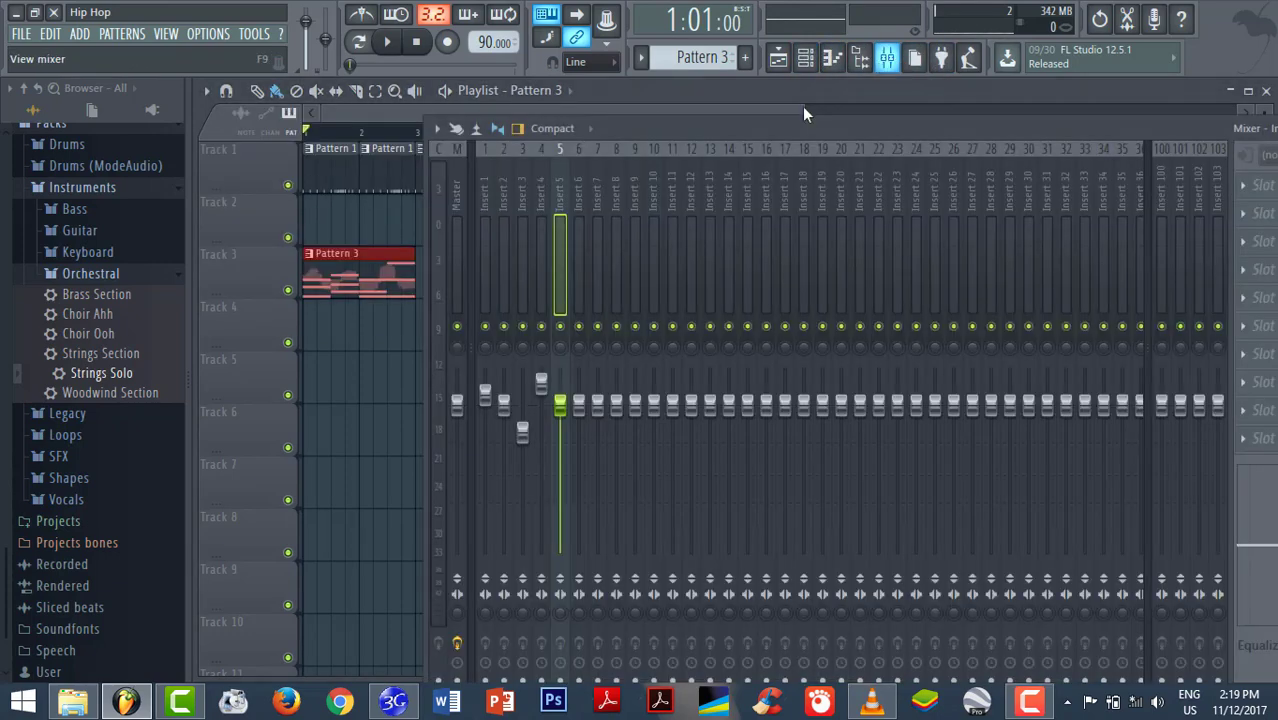
# - Open the name, color and icon settings of mixer track Insert 5 and bring up its icon choices
pyautogui.rightClick(558, 173)
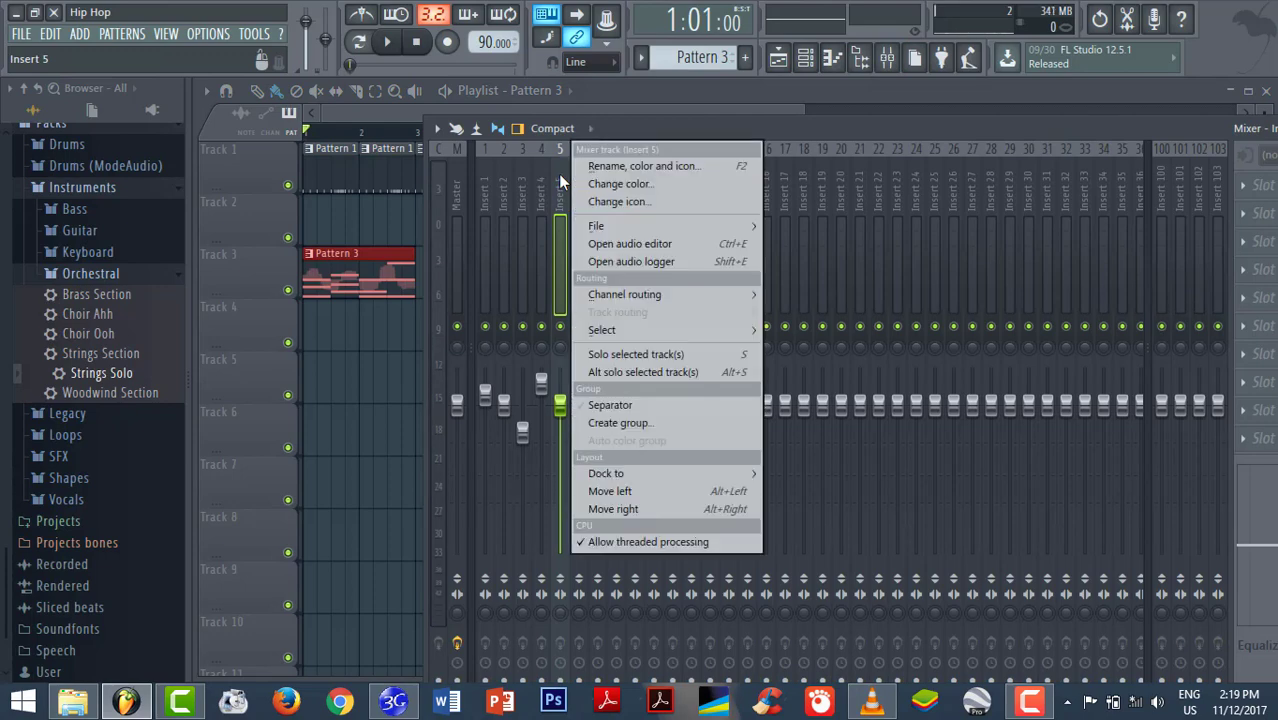
pyautogui.click(639, 164)
pyautogui.click(455, 139)
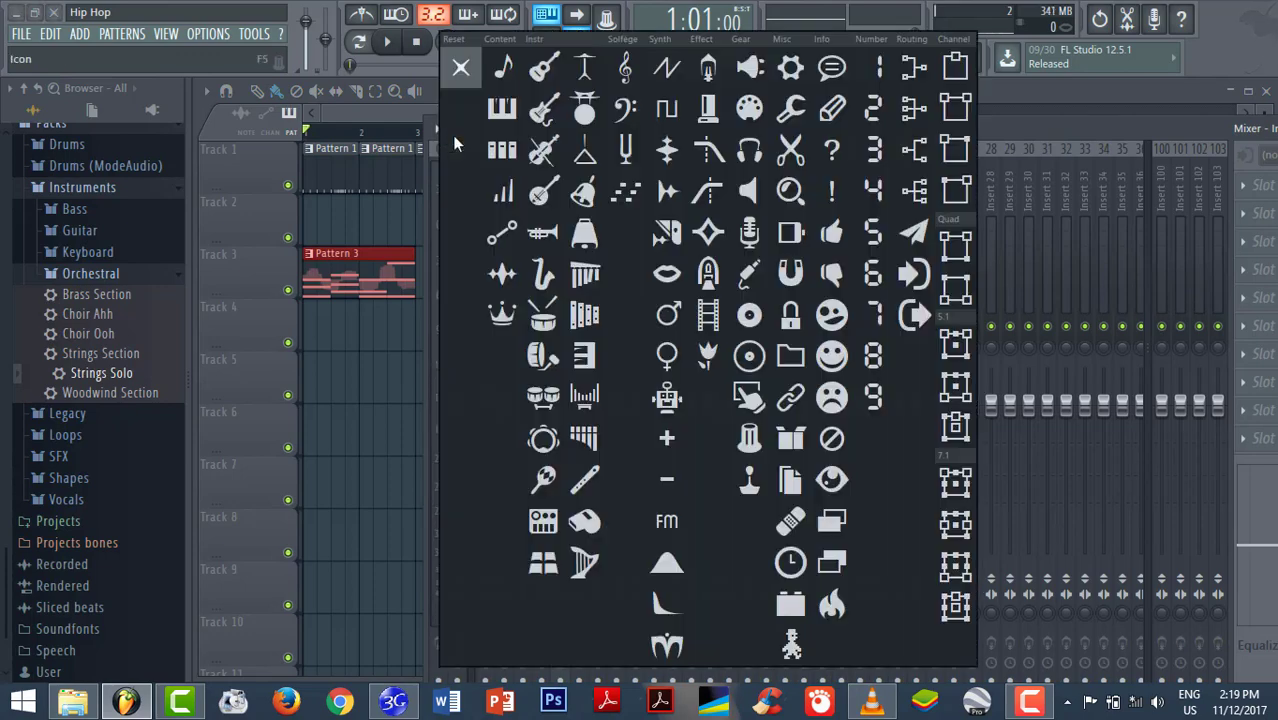